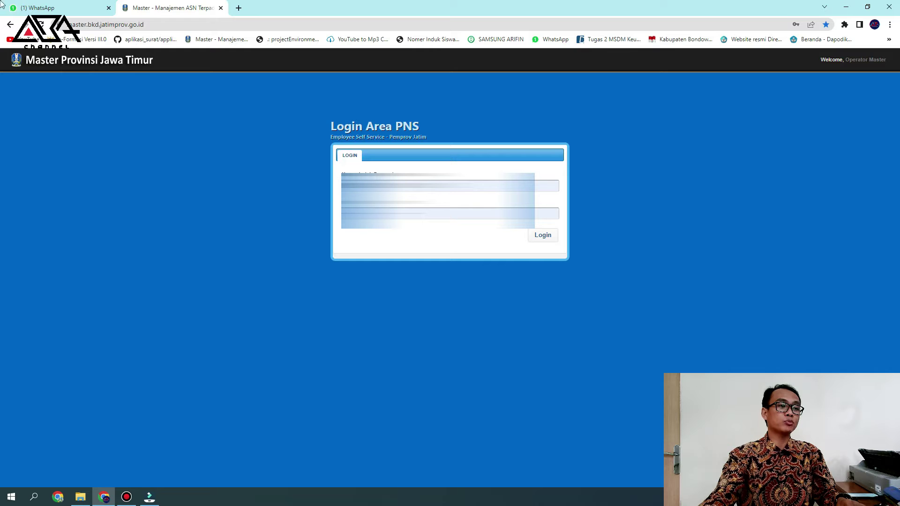
- Log in to the employee self-service portal with the credentials already filled in
left_click(548, 234)
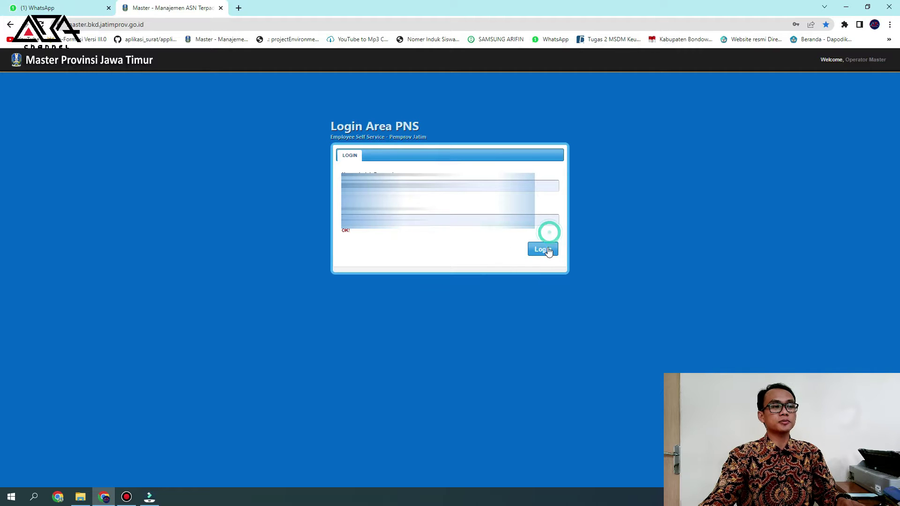
left_click(548, 249)
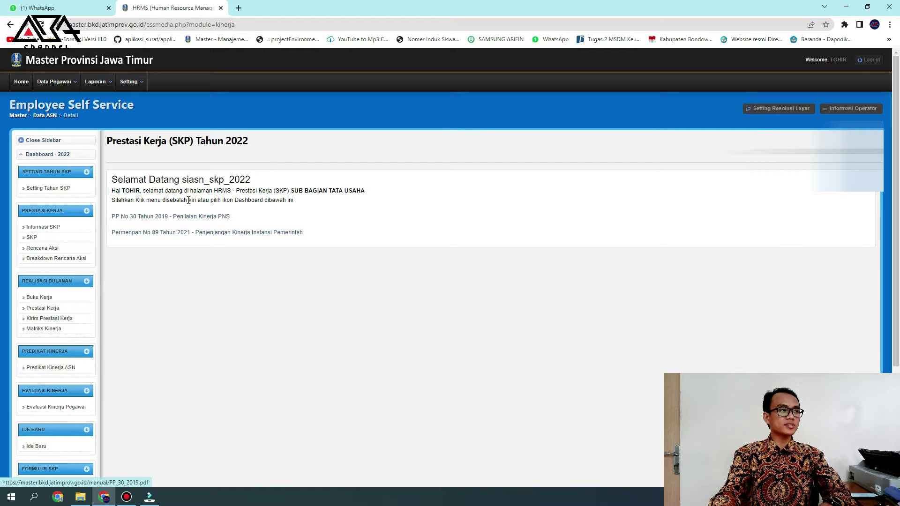
left_click_drag(258, 146, 116, 136)
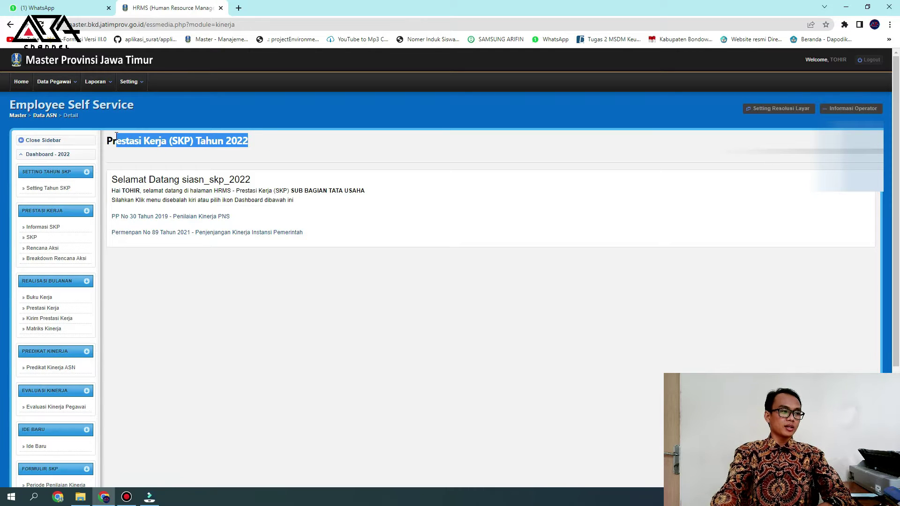
left_click(244, 168)
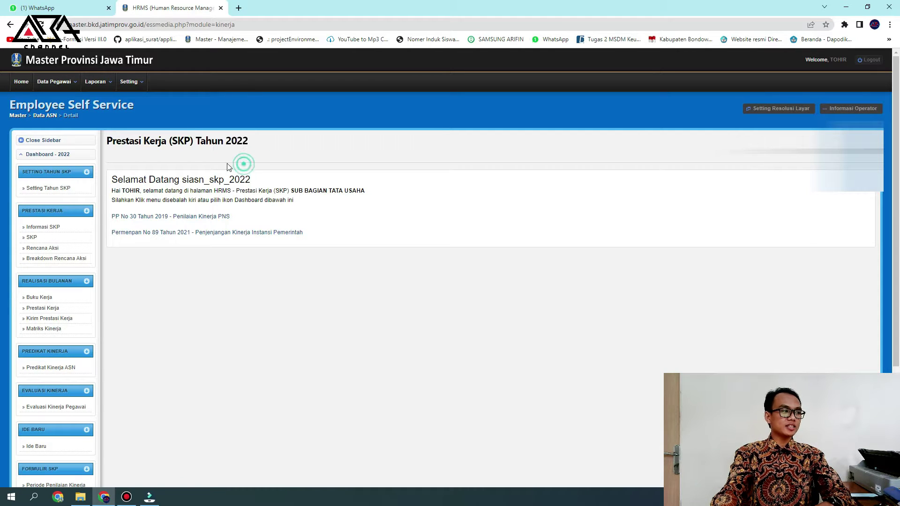
- Set the Tahun SKP to 2023 in Setting Tahun SKP and save the change
left_click(48, 190)
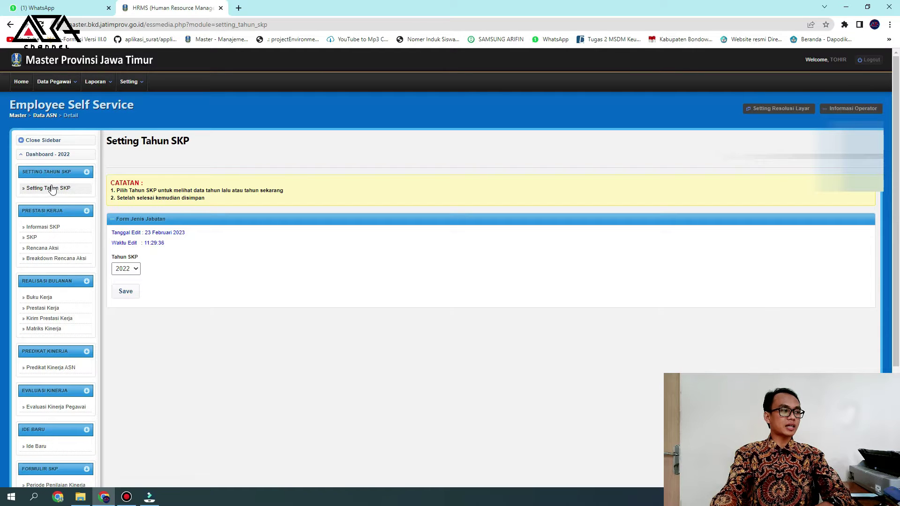
left_click(127, 268)
left_click(131, 288)
left_click(126, 291)
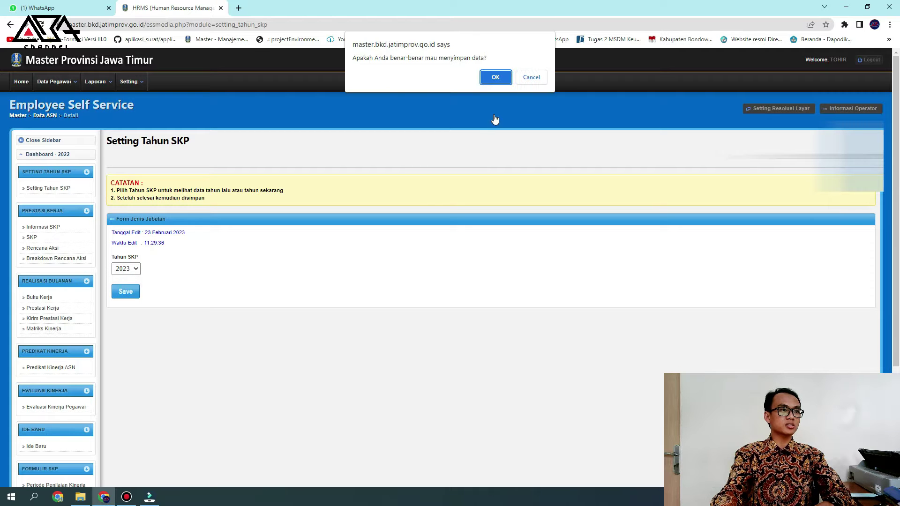
left_click(495, 77)
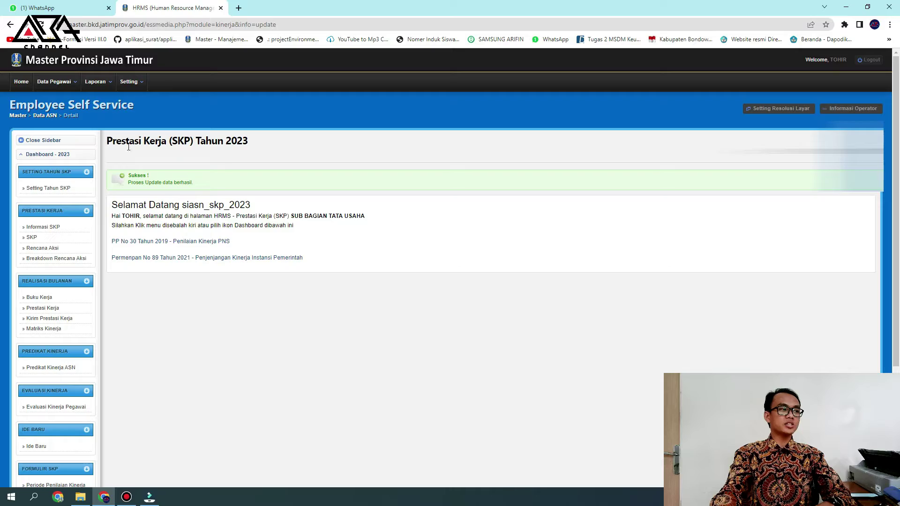
left_click_drag(107, 145, 253, 146)
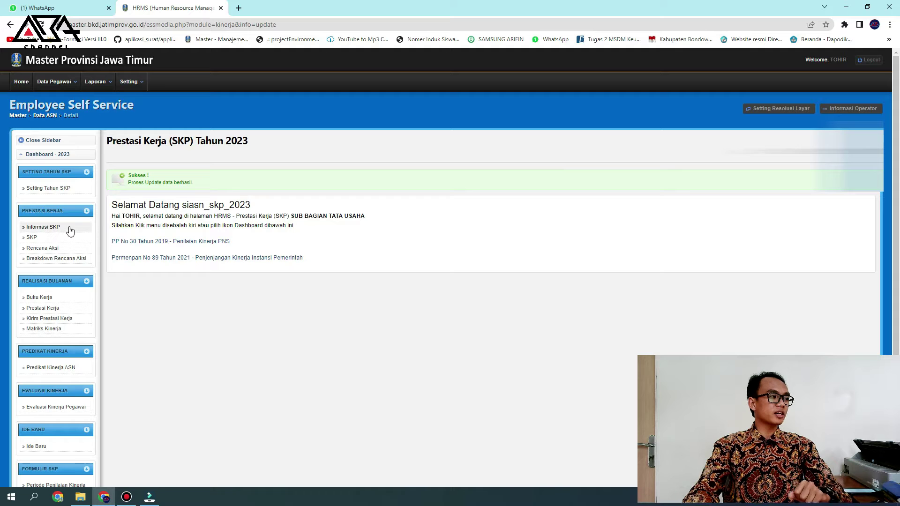
- Open a new entry form in Informasi SKP and read its filling notes
left_click(43, 227)
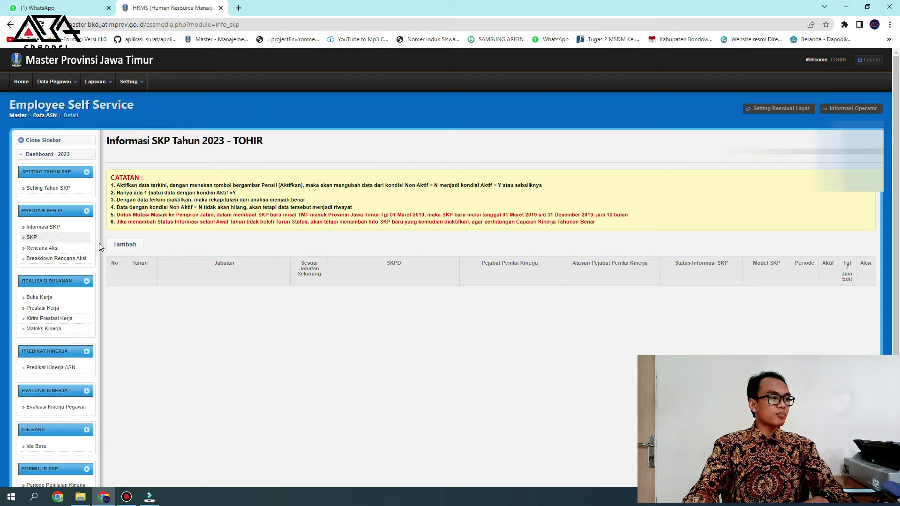
left_click(128, 245)
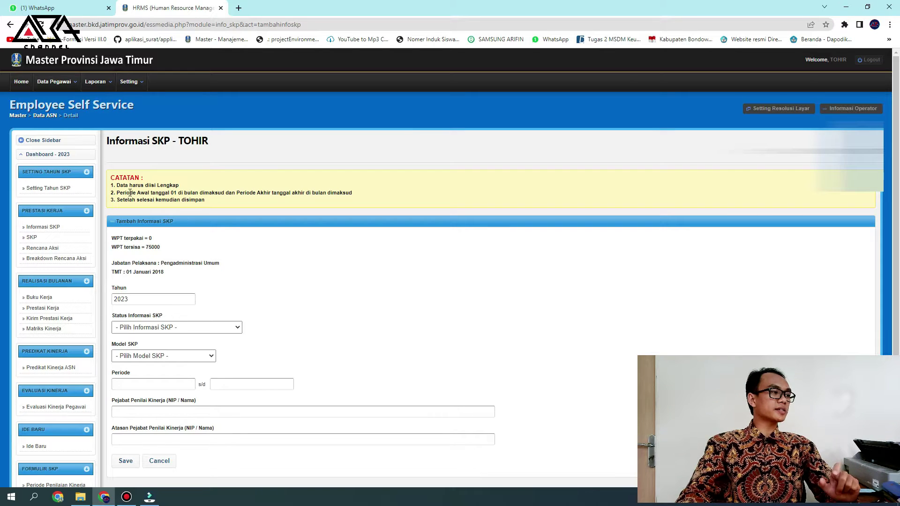
left_click_drag(119, 186, 188, 188)
left_click_drag(118, 193, 189, 208)
left_click(189, 208)
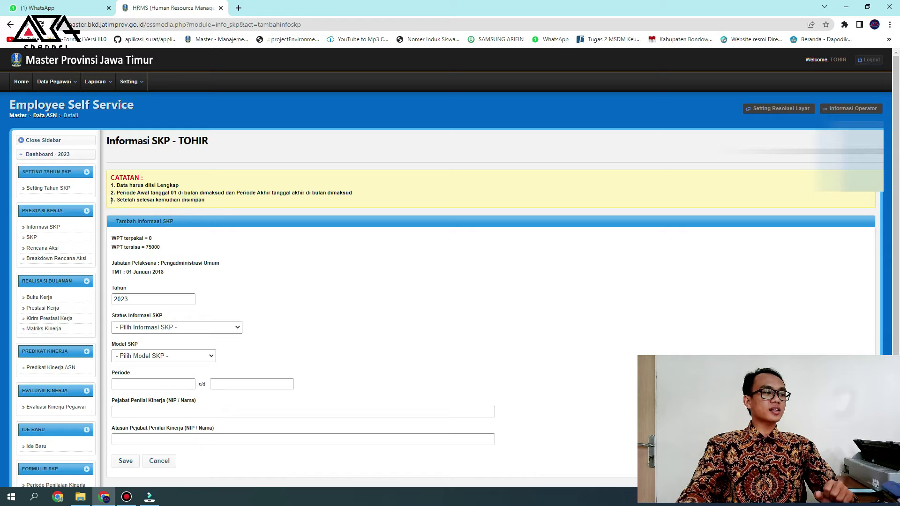
left_click_drag(113, 201, 225, 206)
left_click(216, 208)
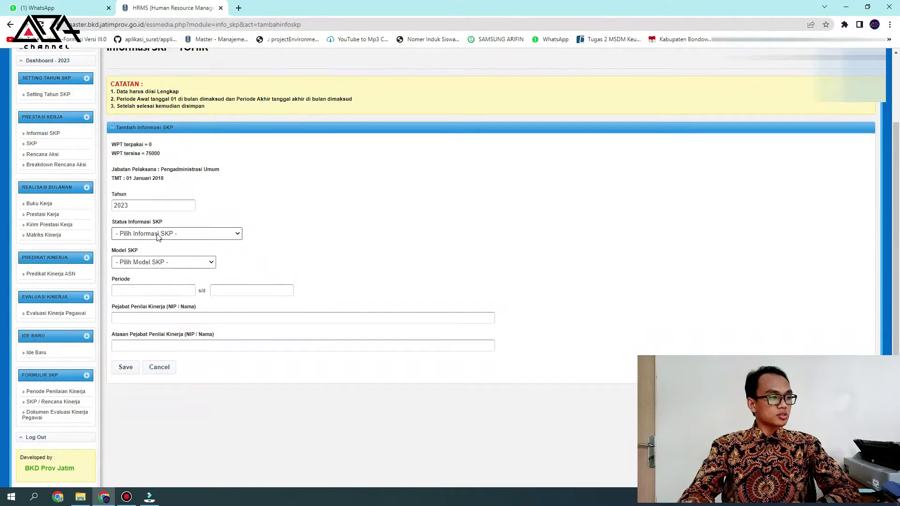
- Set Status Informasi SKP to "11 - Awal Tahun" and Model SKP to "2 - SKP JA / JF"
left_click(176, 234)
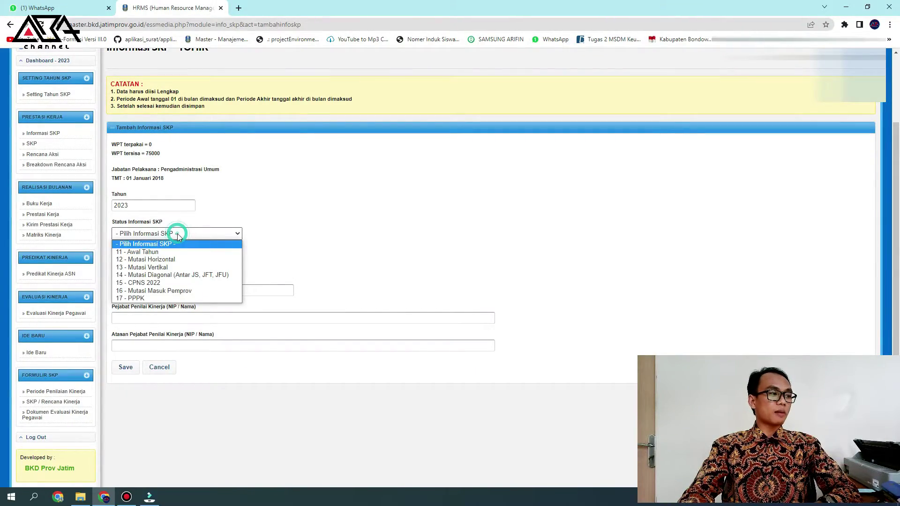
left_click(169, 253)
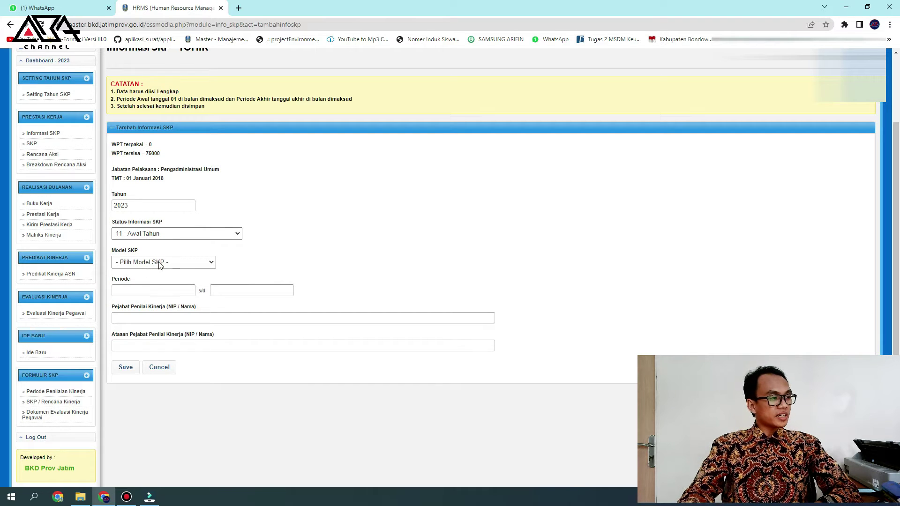
left_click(160, 233)
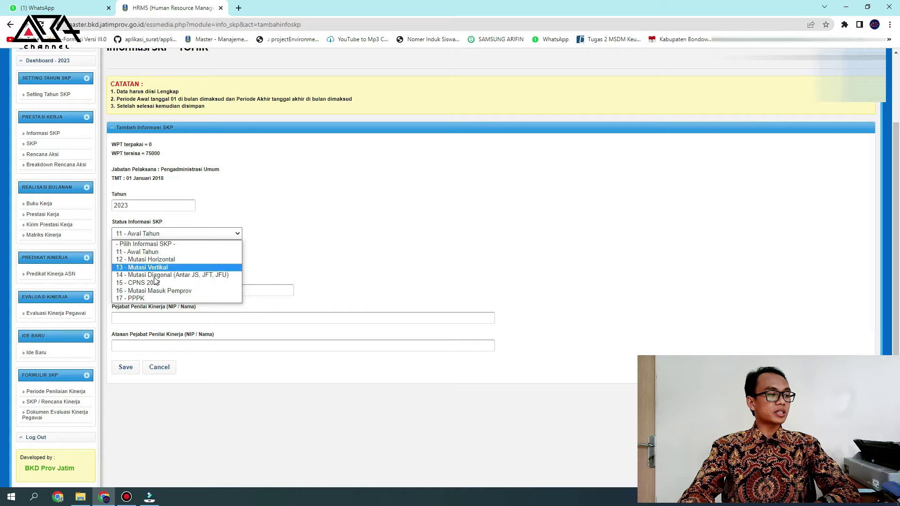
left_click(167, 253)
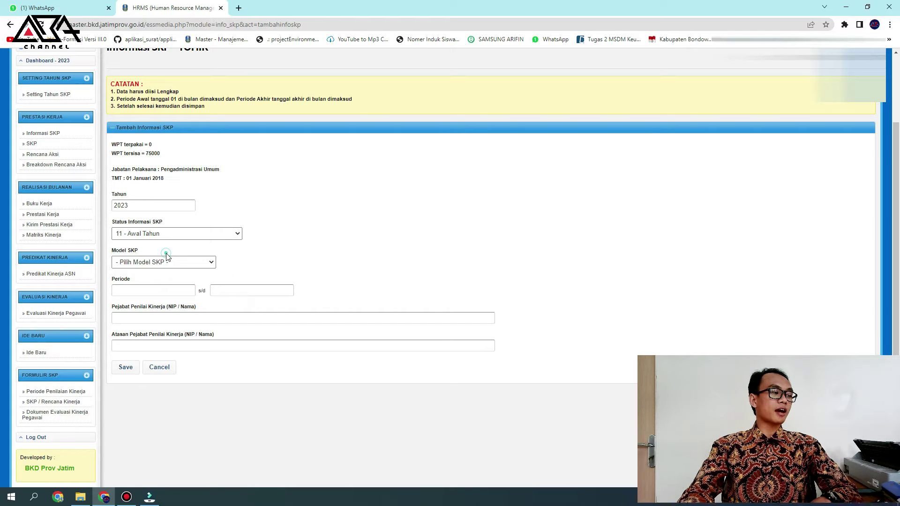
left_click(167, 264)
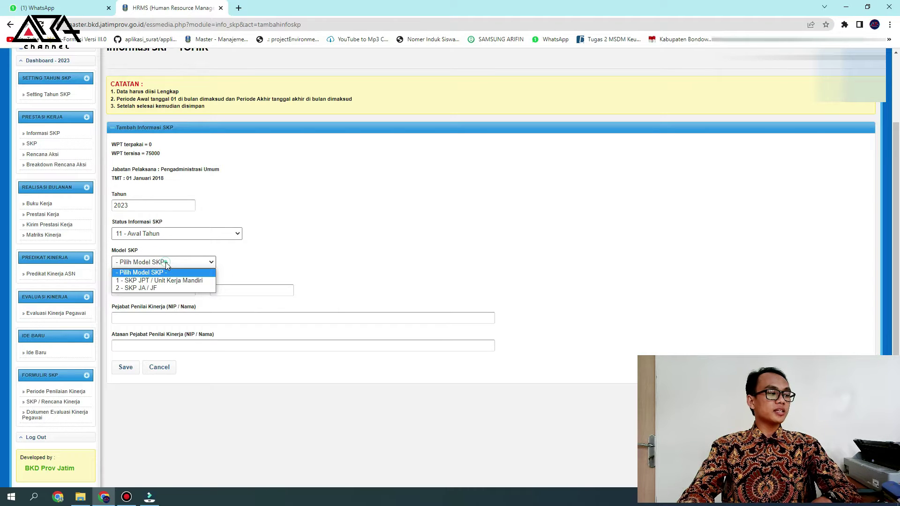
left_click(170, 287)
- Set the SKP period from 01/01/2023 to 31/12/2023
left_click(169, 288)
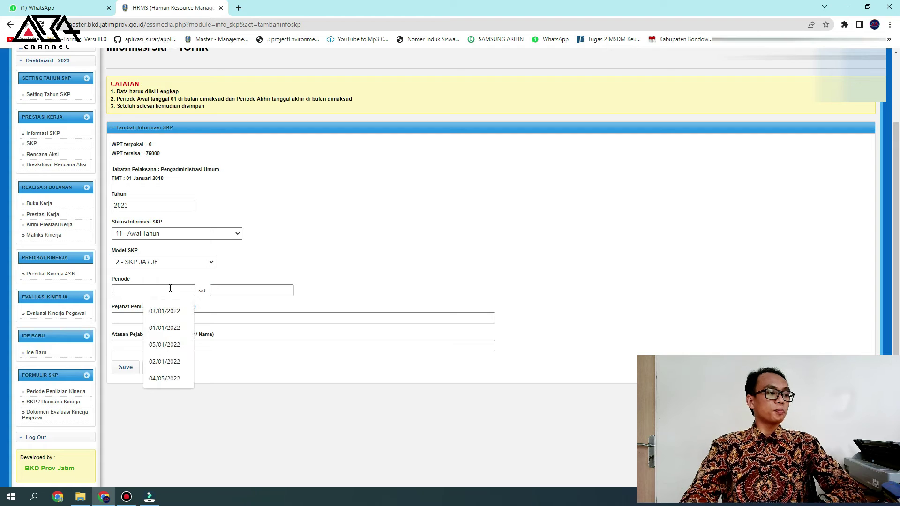
left_click(133, 305)
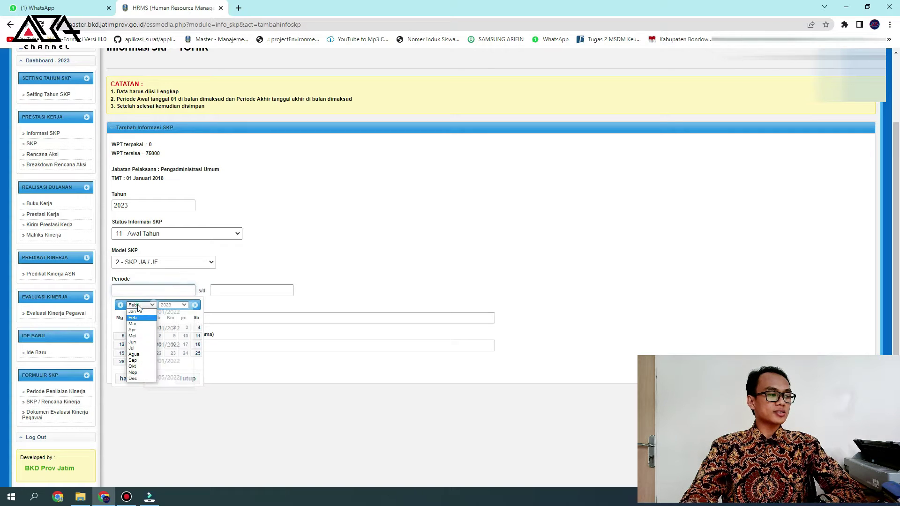
left_click(134, 314)
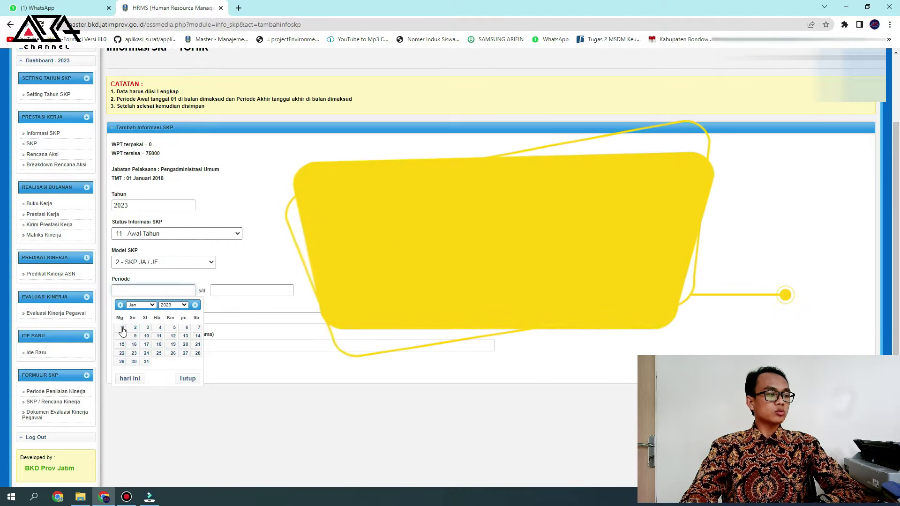
left_click(122, 327)
left_click(221, 292)
left_click(230, 305)
left_click(232, 379)
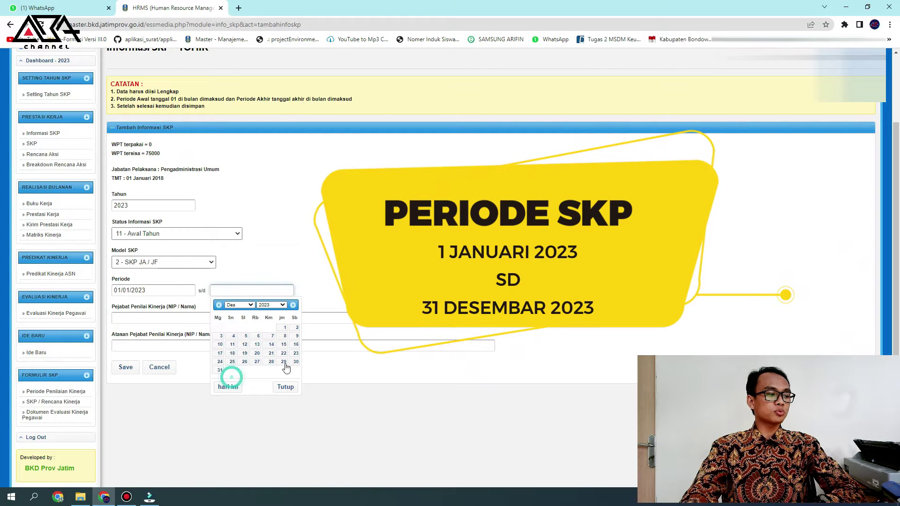
left_click(220, 370)
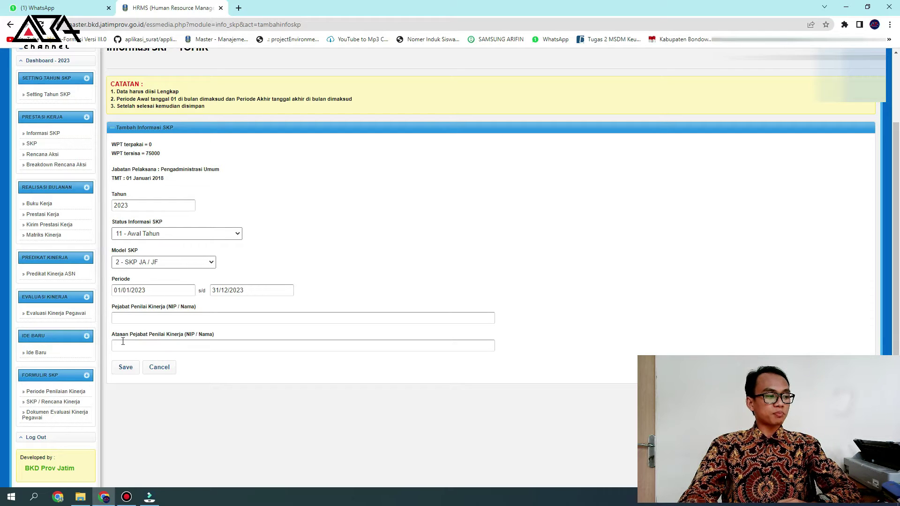
- Enter the employee numbers of the Pejabat Penilai Kinerja and the Atasan Pejabat Penilai Kinerja, and save the SKP information
left_click_drag(135, 339, 195, 340)
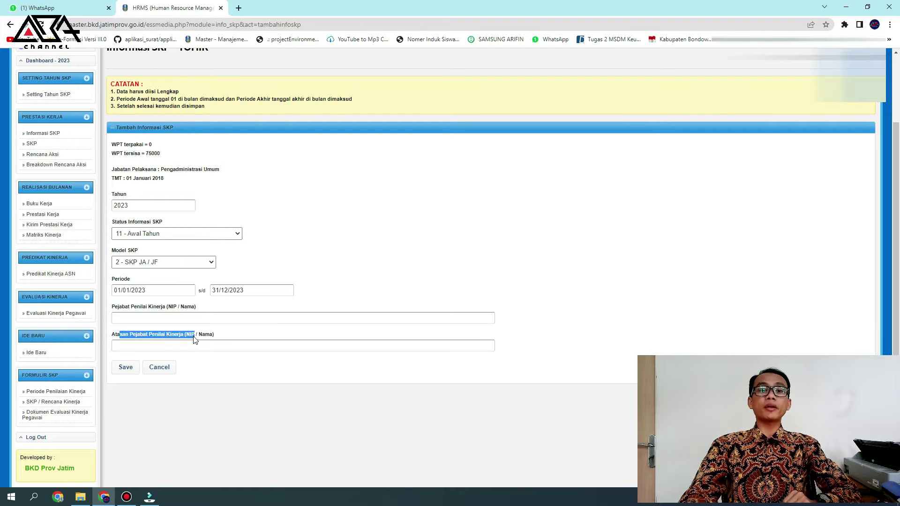
left_click(210, 312)
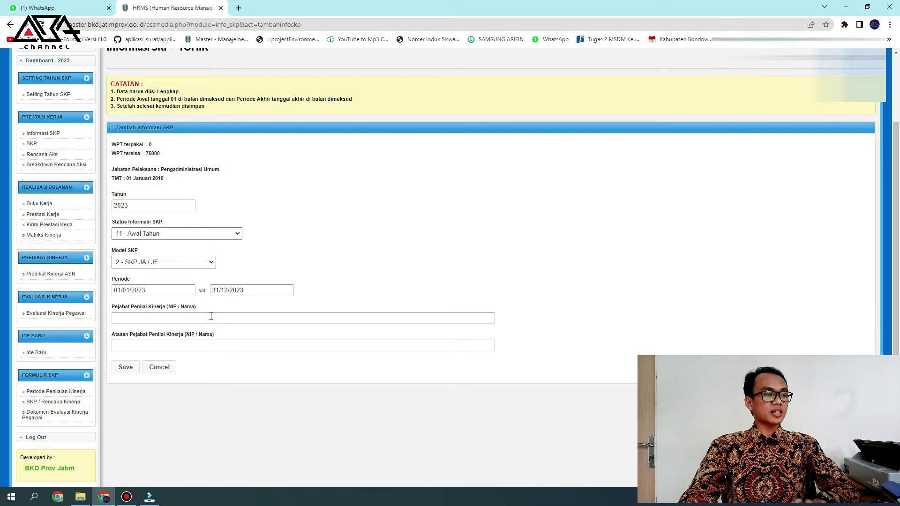
left_click(205, 316)
type("1")
left_click(157, 349)
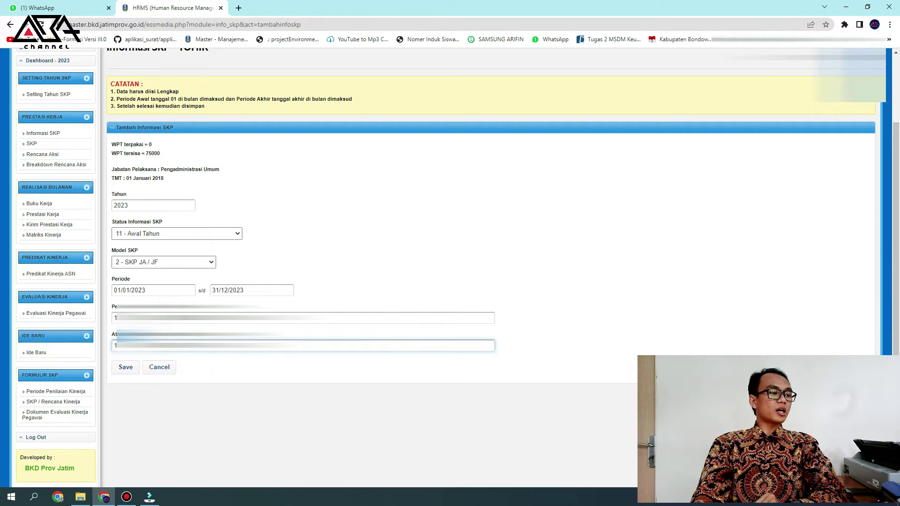
left_click(125, 367)
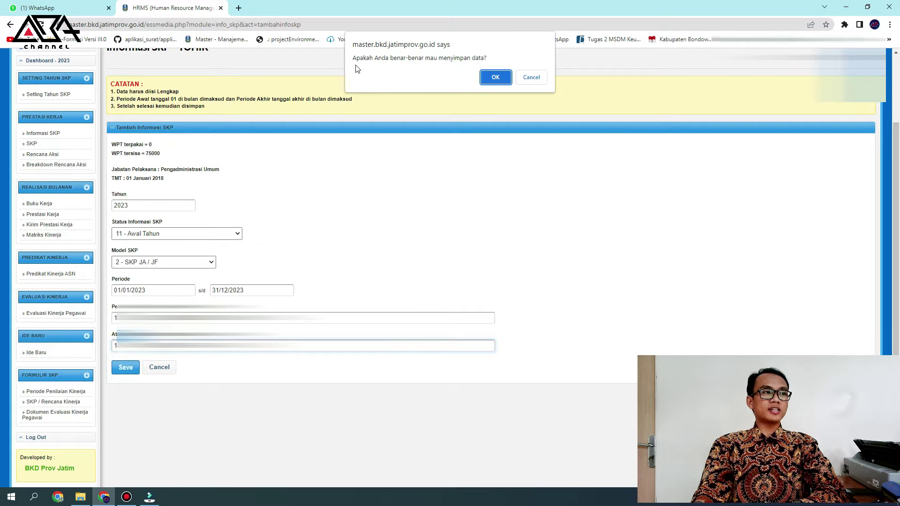
left_click(494, 76)
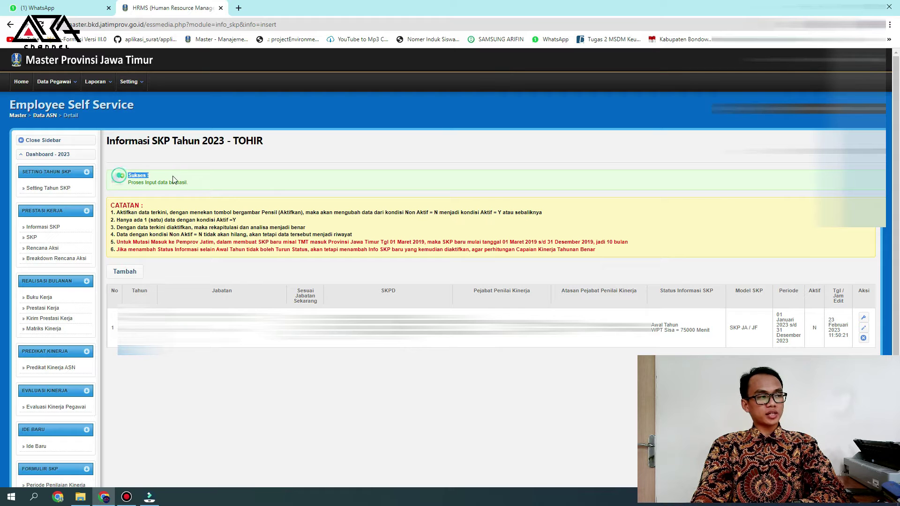
left_click_drag(128, 183, 252, 200)
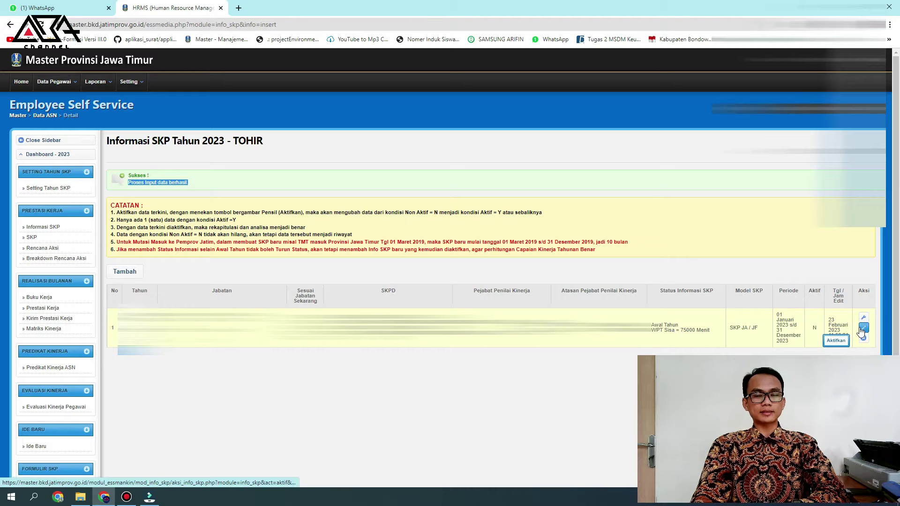
- Activate the new 2023 entry in Informasi SKP, after viewing the SKP page while the entry is inactive
double_click(813, 329)
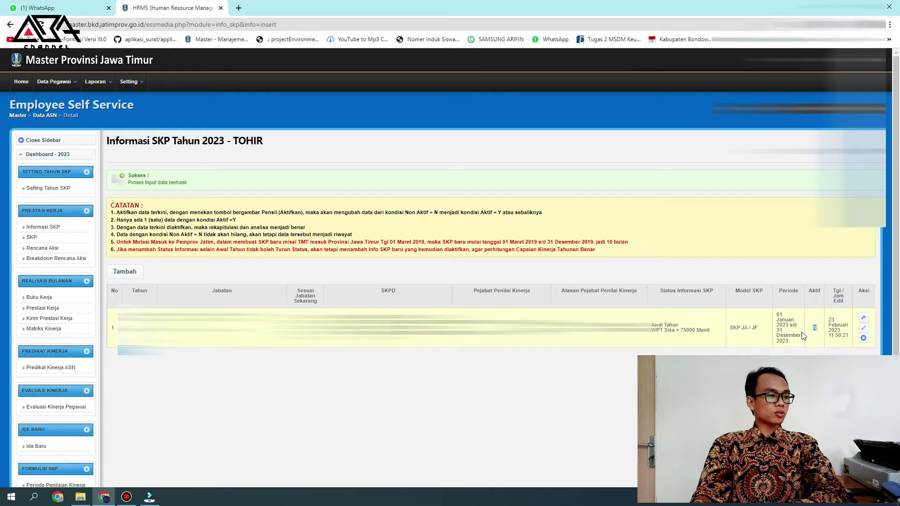
left_click(31, 240)
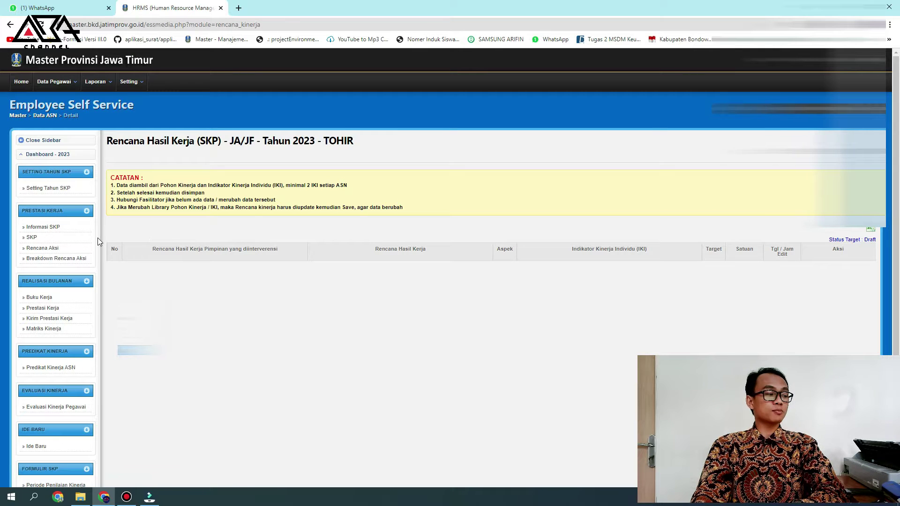
left_click(61, 230)
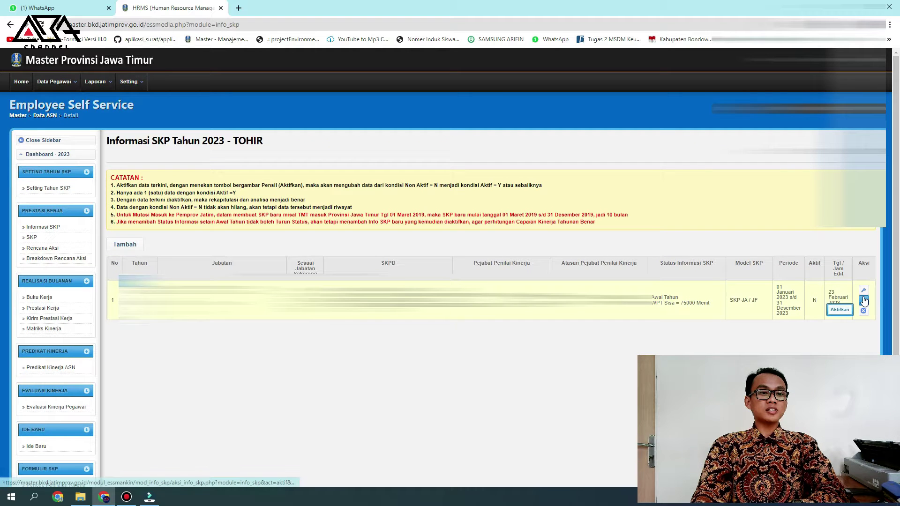
left_click(863, 300)
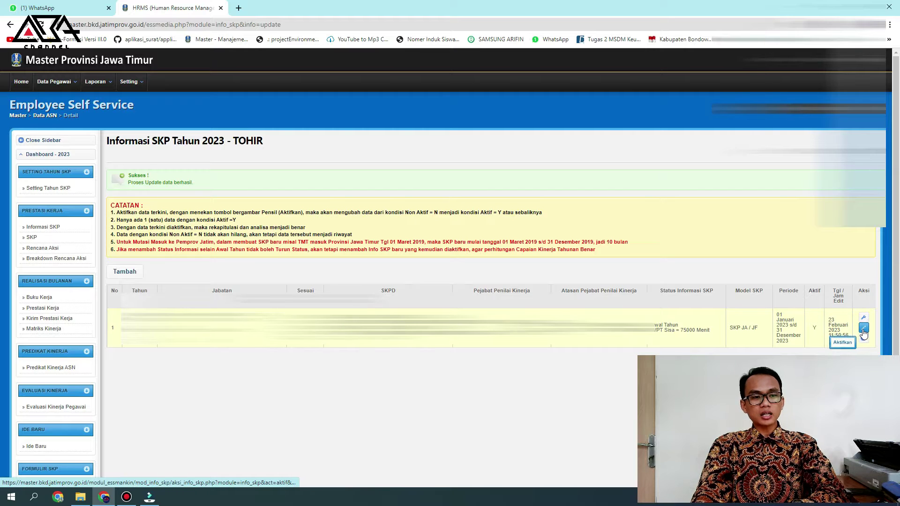
double_click(814, 328)
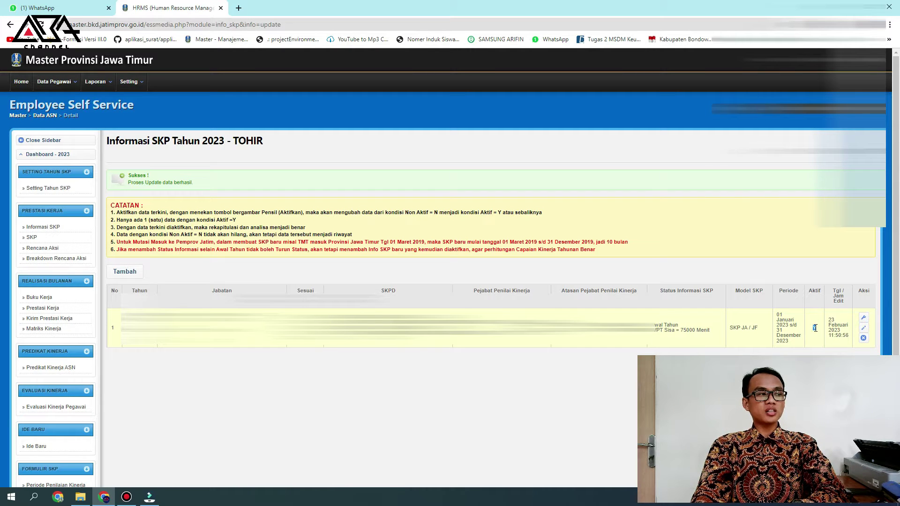
left_click_drag(200, 188, 130, 181)
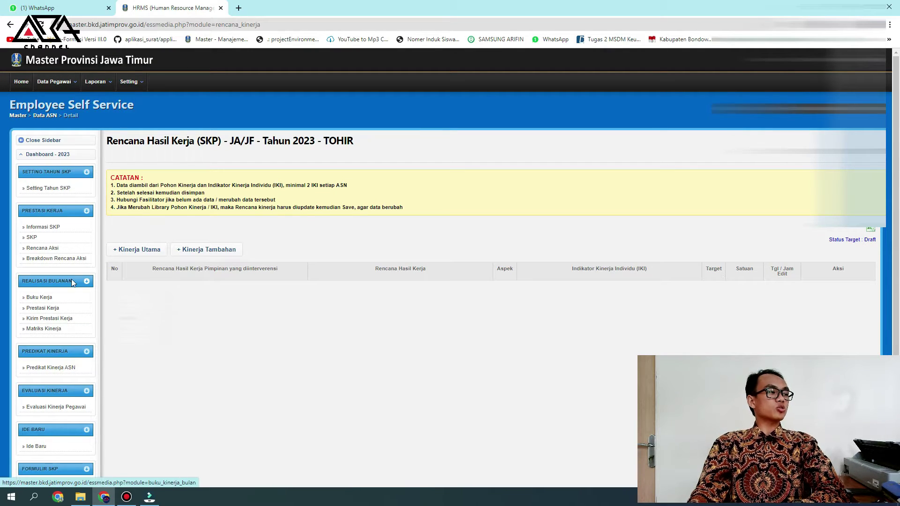
- Open the SKP page with the Rencana Hasil Kerja for 2023
left_click_drag(107, 140, 338, 141)
left_click(337, 162)
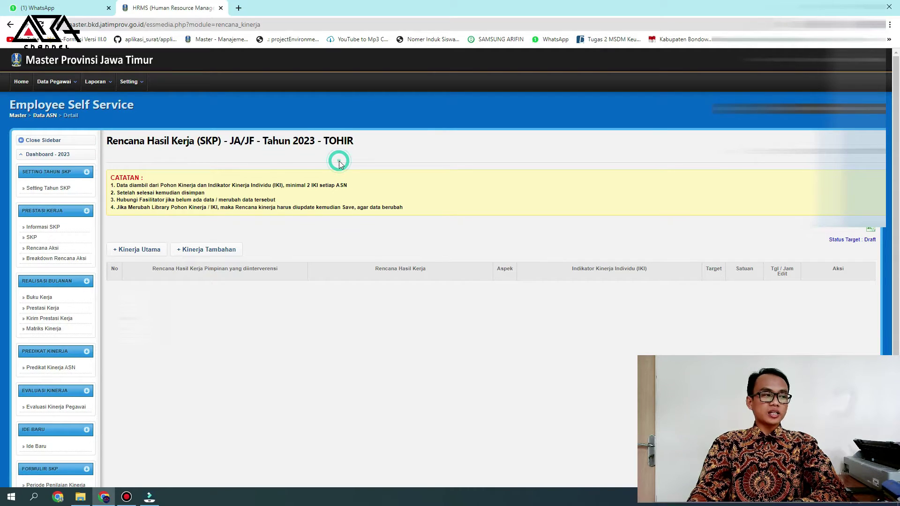
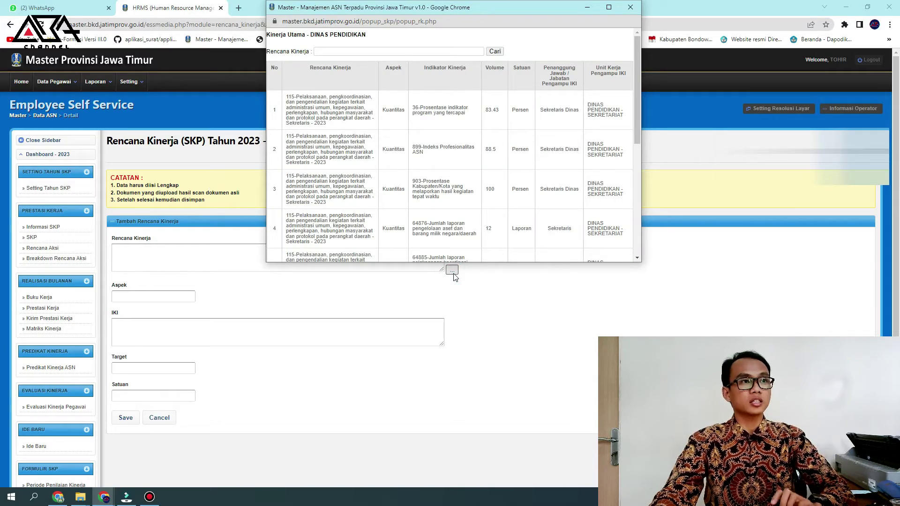
- Maximize the Kinerja Utama selection window
left_click(608, 7)
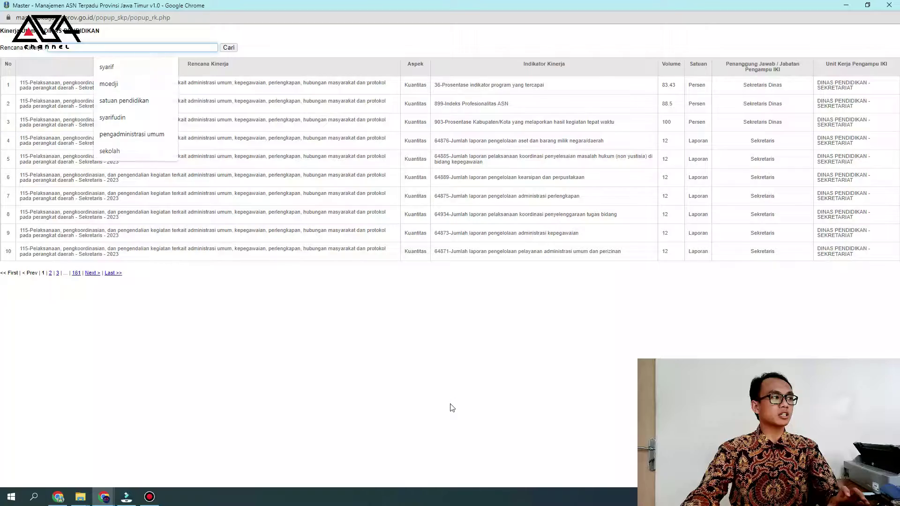
left_click(451, 408)
left_click(85, 50)
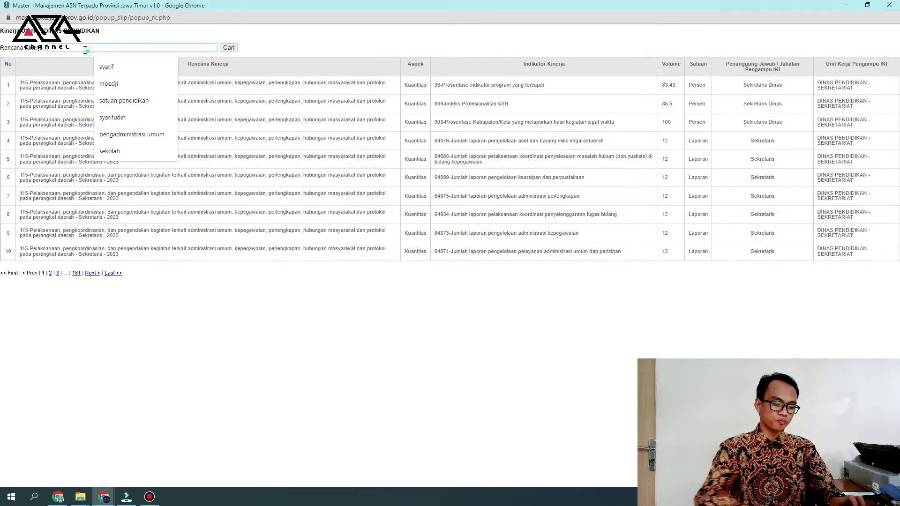
type("sekolah - 2023")
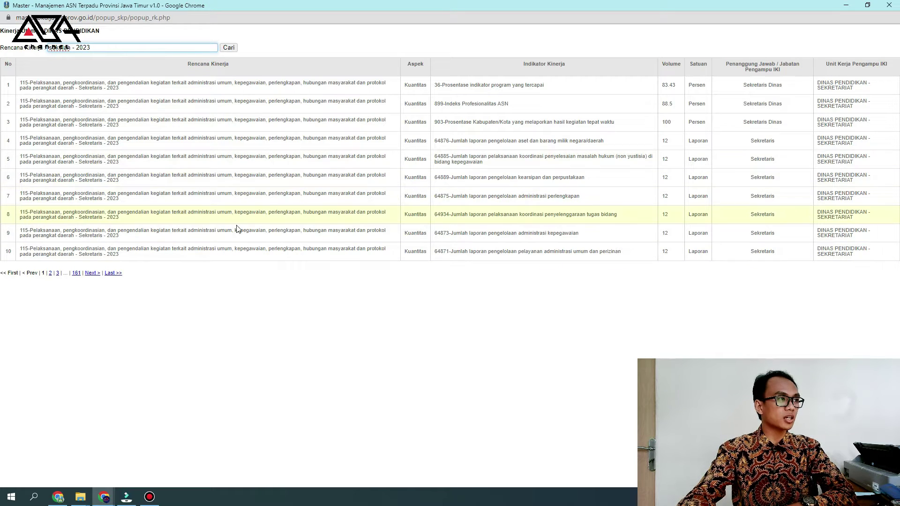
key("BackSpace")
key("BackSpace")
key("BackSpace")
key("BackSpace")
key("BackSpace")
key("BackSpace")
key("BackSpace")
key("BackSpace")
key("BackSpace")
key("BackSpace")
key("BackSpace")
key("BackSpace")
key("BackSpace")
key("BackSpace")
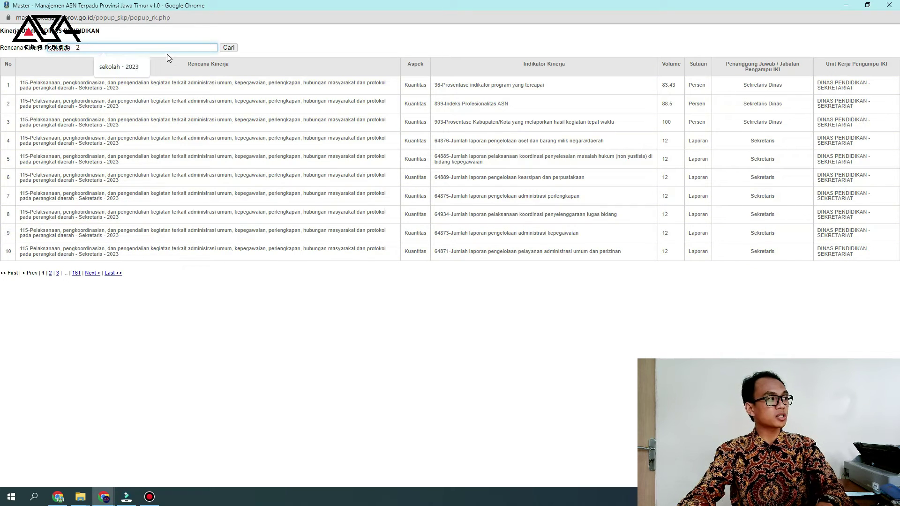
left_click(226, 49)
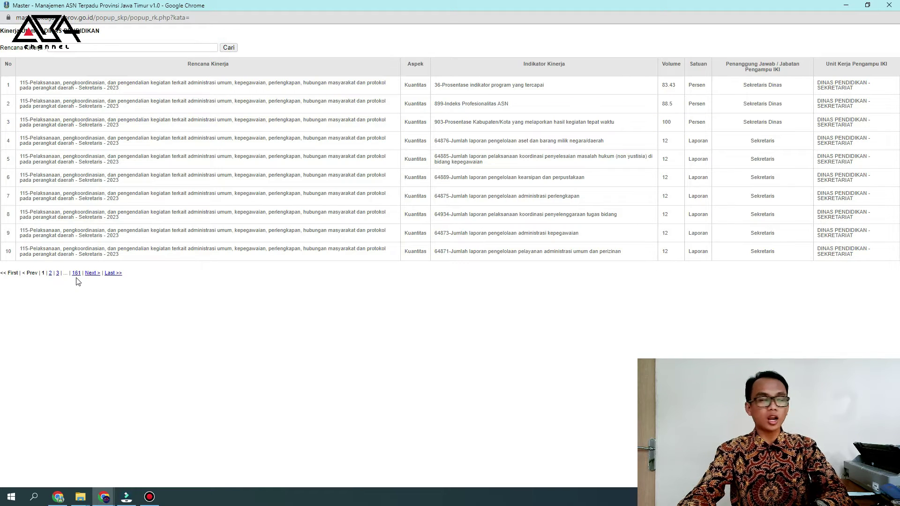
- Search the Rencana Kinerja list for "sekolah - 2023"
left_click(104, 46)
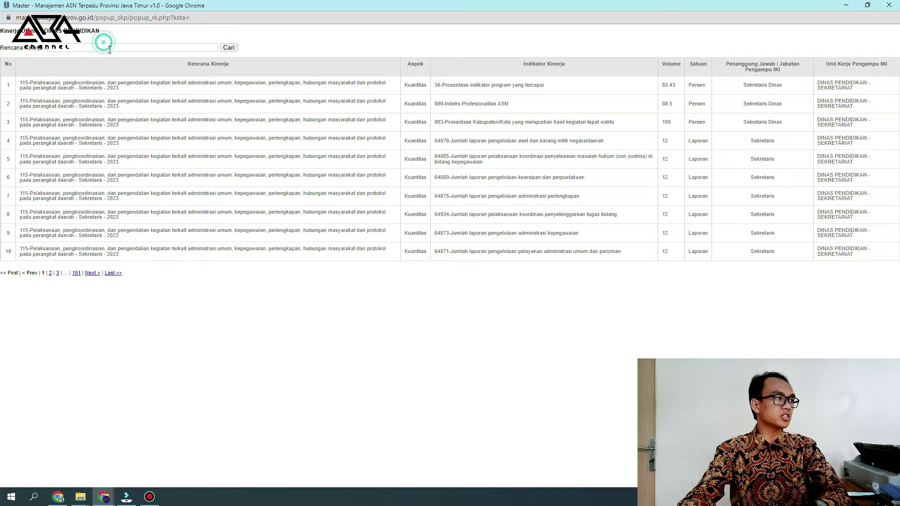
type("sekolah")
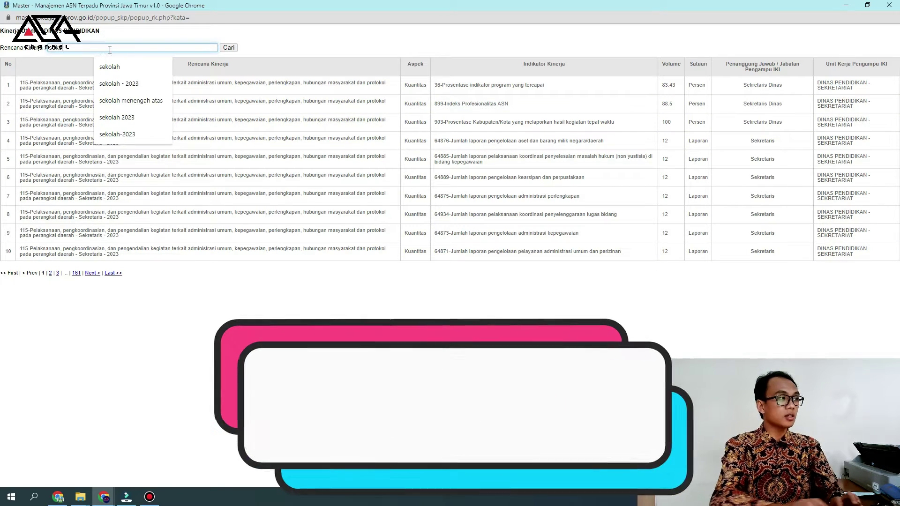
type(" -")
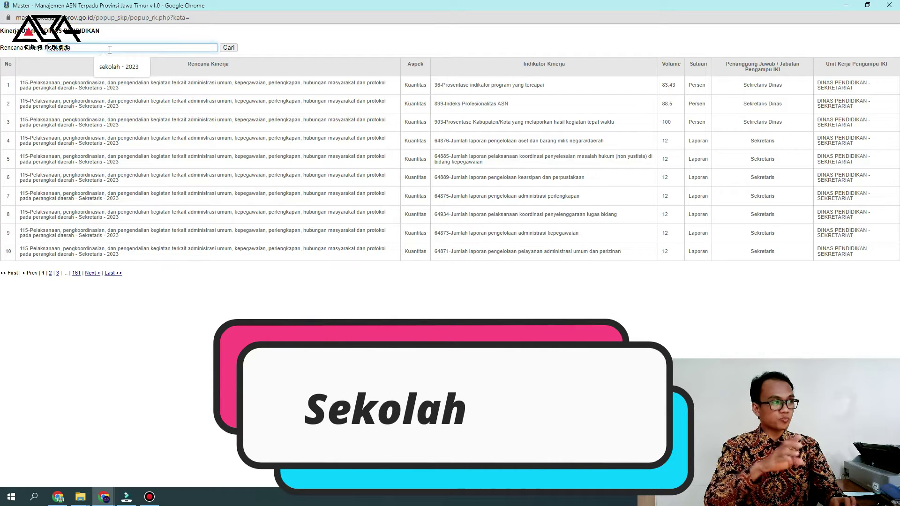
type(" 2023")
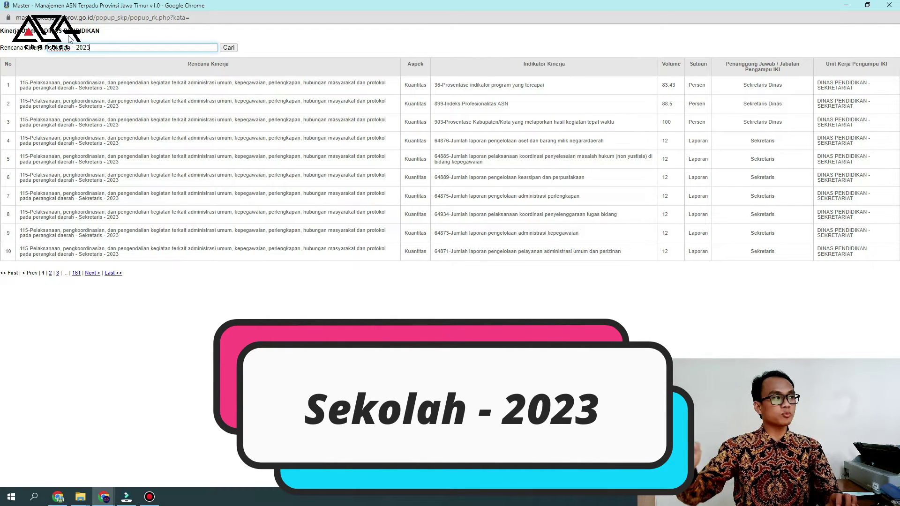
left_click(229, 47)
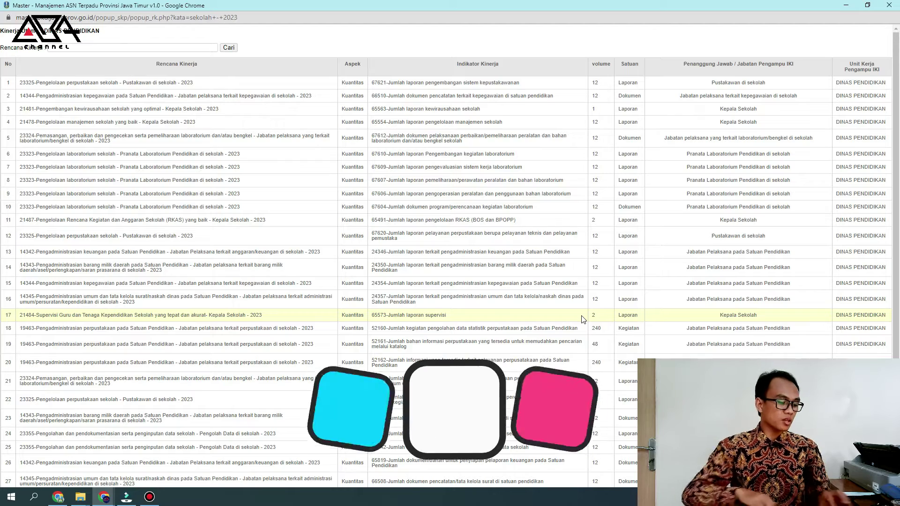
- Find the word "kepegawaian" within the listed Rencana Kinerja entries
key("ctrl+f")
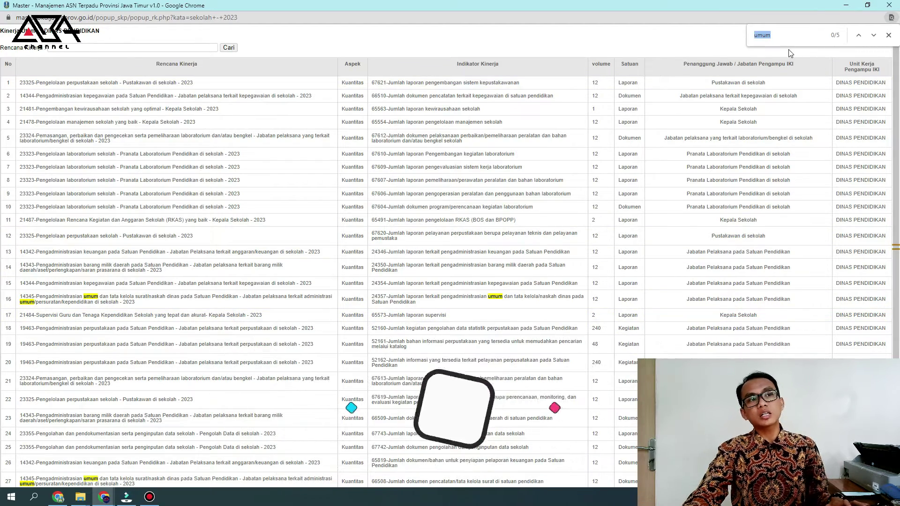
left_click(781, 36)
double_click(781, 36)
type("kepegawaian")
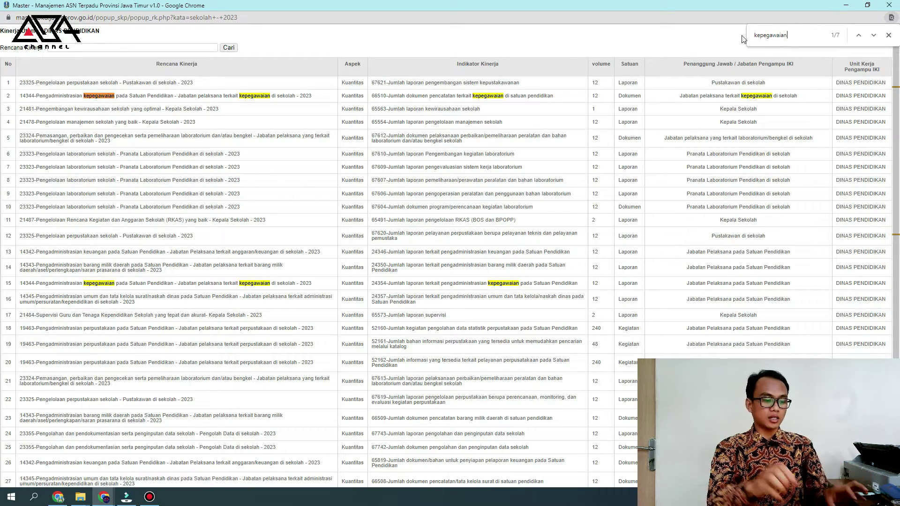
- Find "umum" in the list and choose the 14345-Pengadministrasian umum entry with indicator 24357-Jumlah laporan terkait pengadministrasian umum
key("ctrl+f")
type("umum")
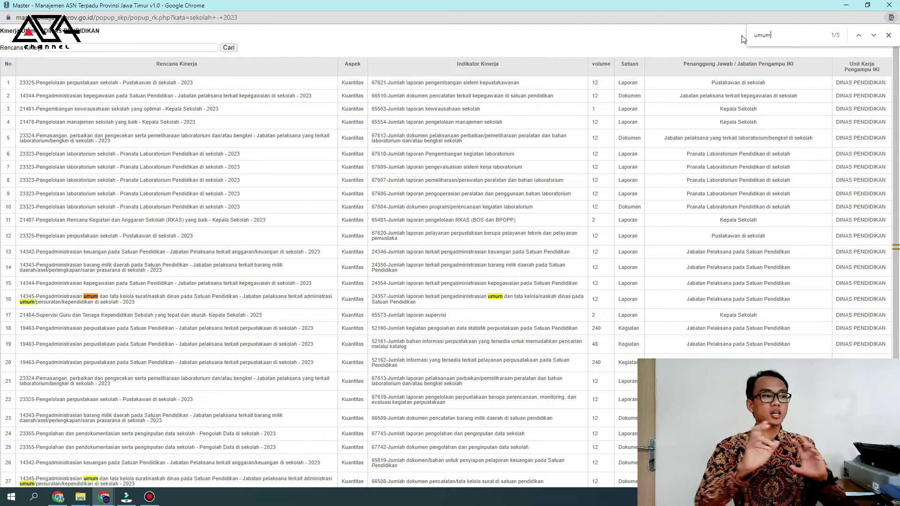
scroll(620, 156, "down", 2)
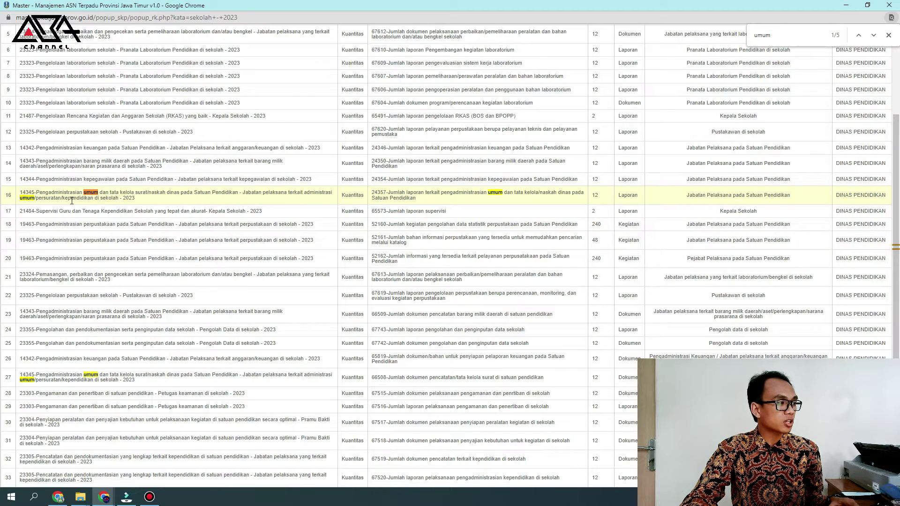
left_click(817, 192)
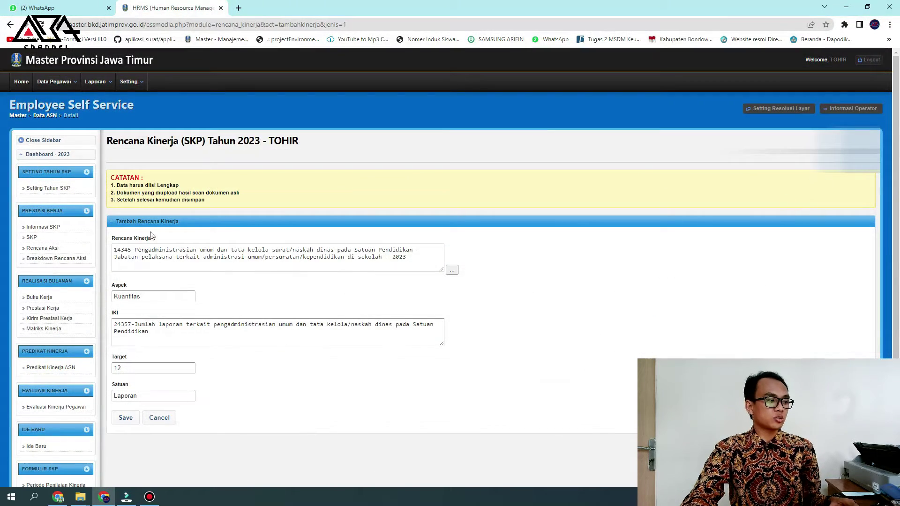
- Check the Target and Satuan fields, then save the first Kinerja Utama entry and confirm saving
left_click(127, 370)
left_click(134, 397)
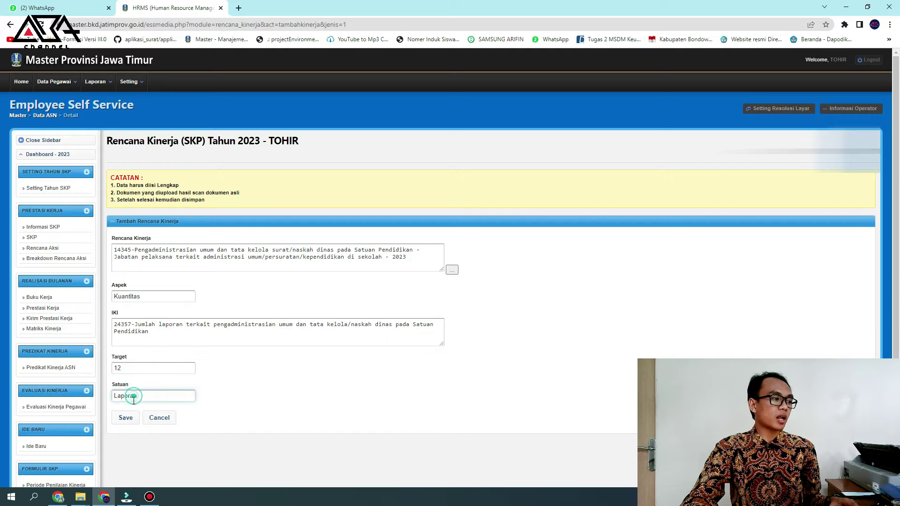
left_click(124, 422)
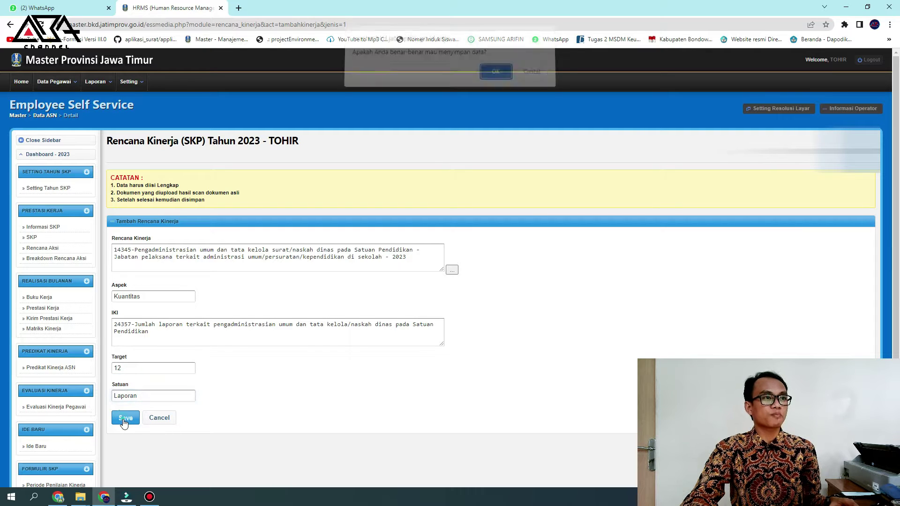
left_click(495, 78)
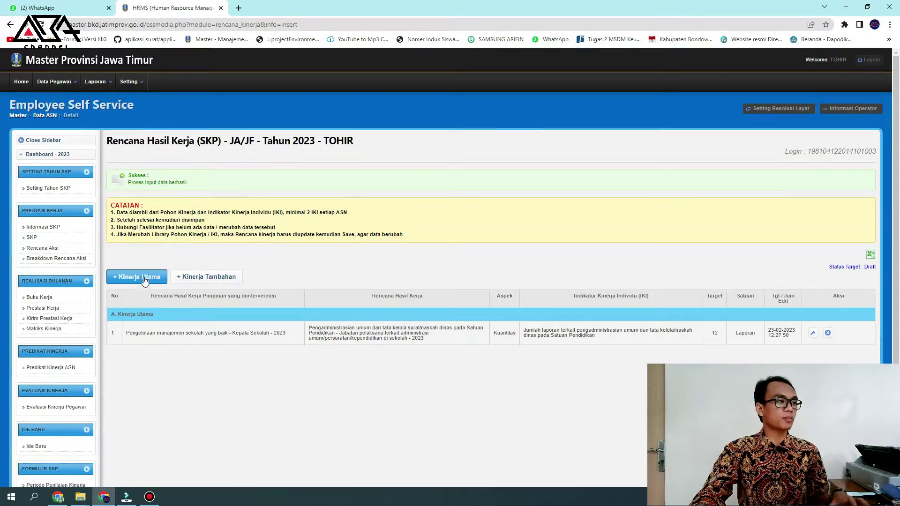
- Start a second Kinerja Utama entry and search its Rencana Kinerja list, in a maximized window, for "sekolah - 2023"
left_click(144, 277)
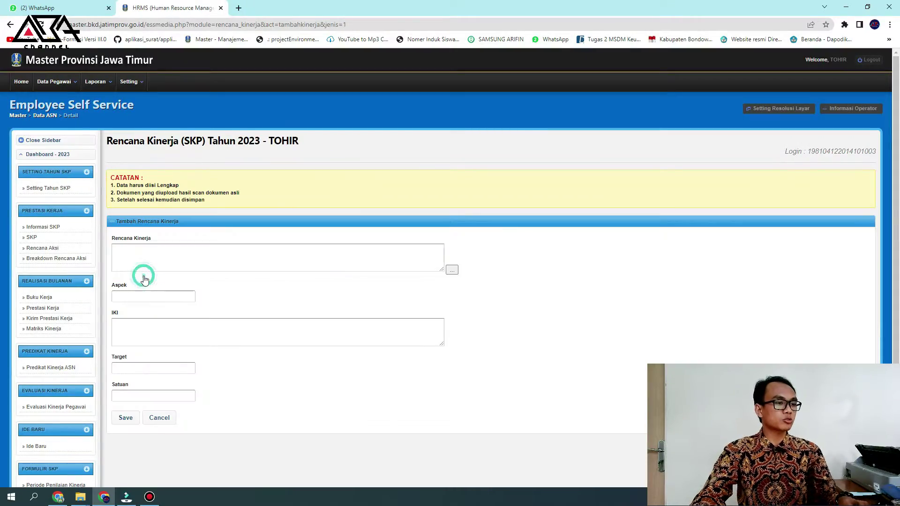
left_click(453, 272)
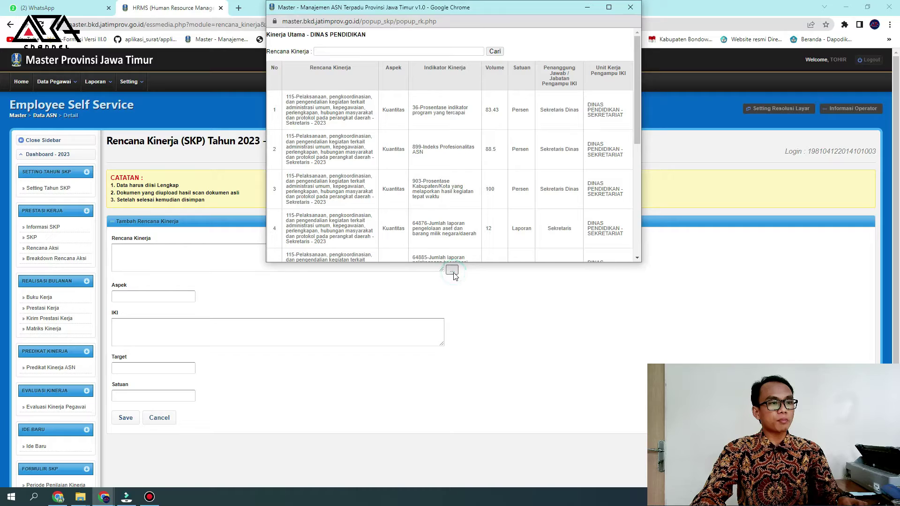
left_click(608, 7)
left_click(176, 48)
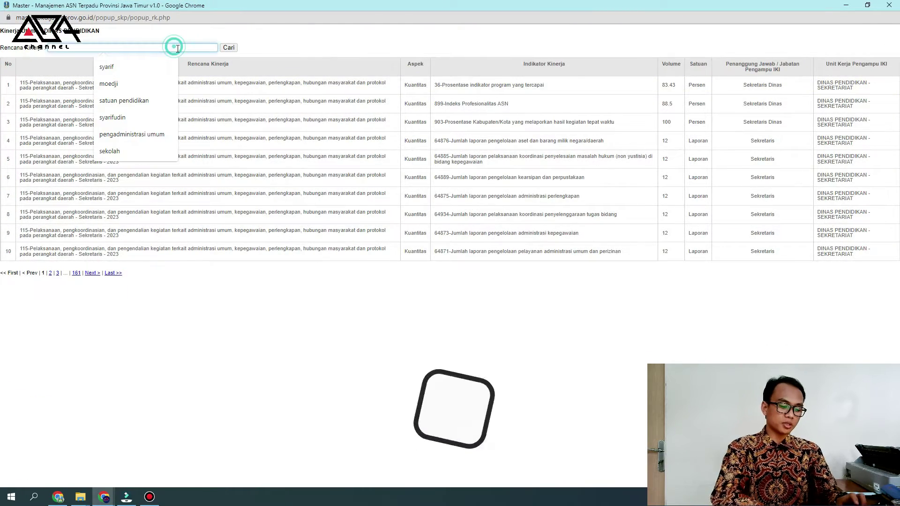
type("sekolah -")
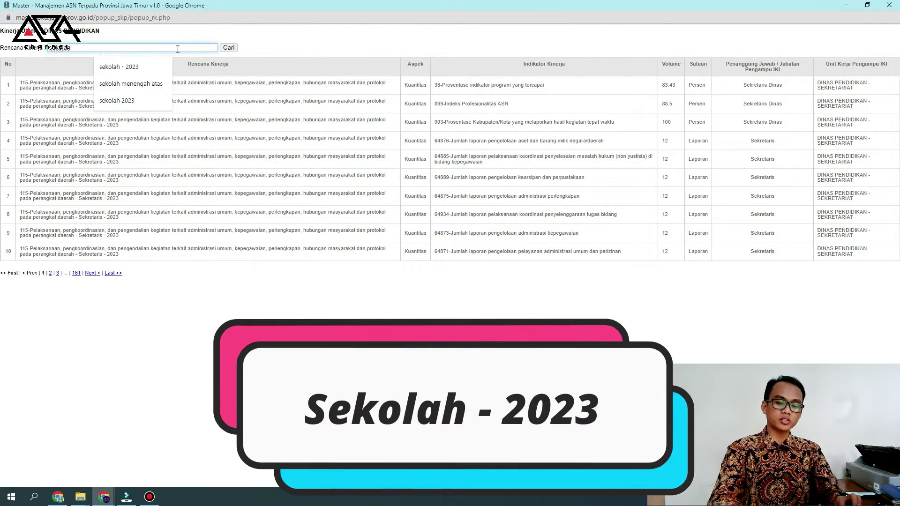
type(" 2023")
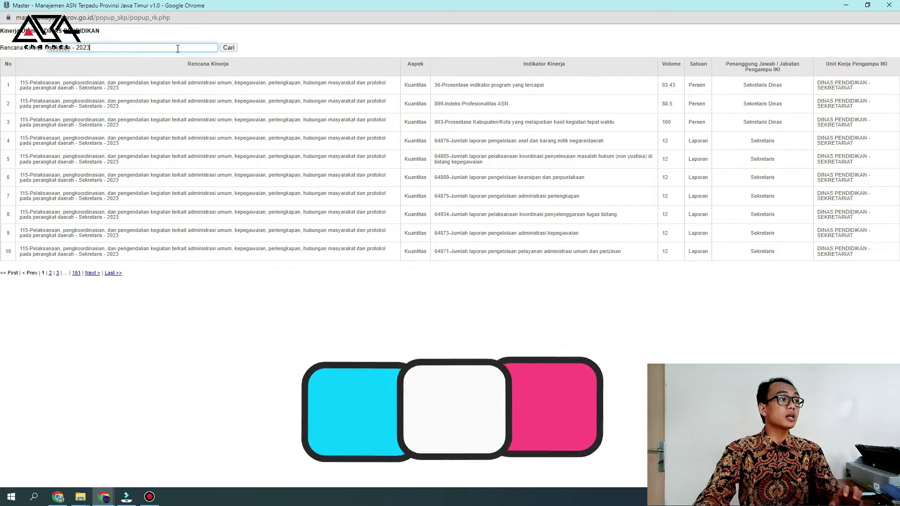
left_click(228, 48)
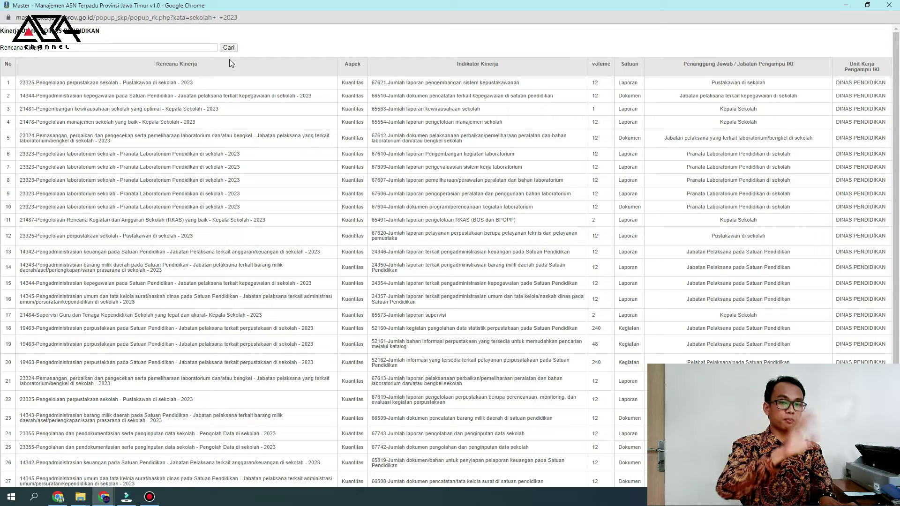
- Find "surat" in the list, choose the entry with indicator 66508-Jumlah dokumen pencatatan/tata kelola surat di satuan pendidikan, and save it
key("ctrl+f")
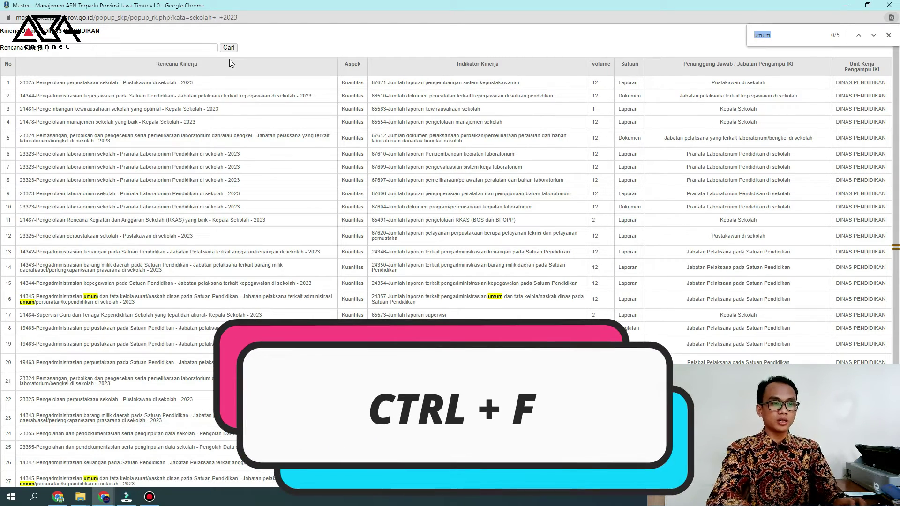
type("surat")
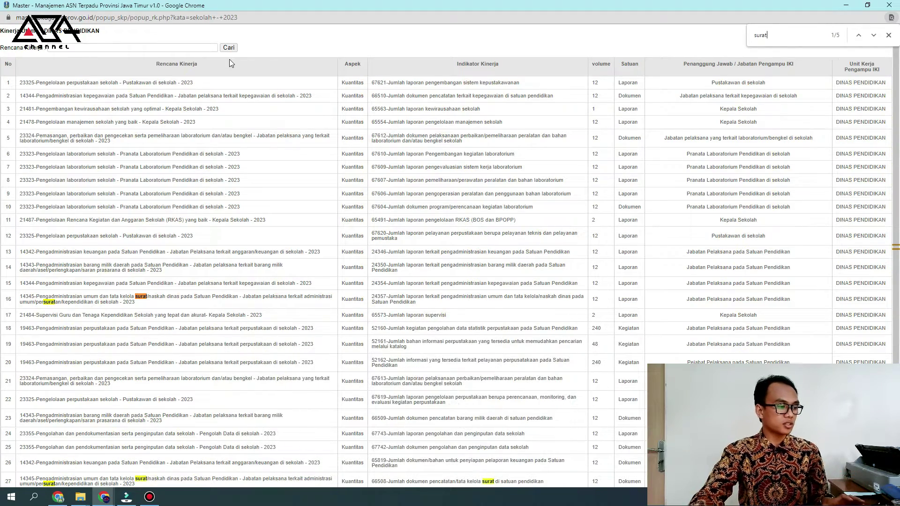
scroll(111, 188, "down", 2)
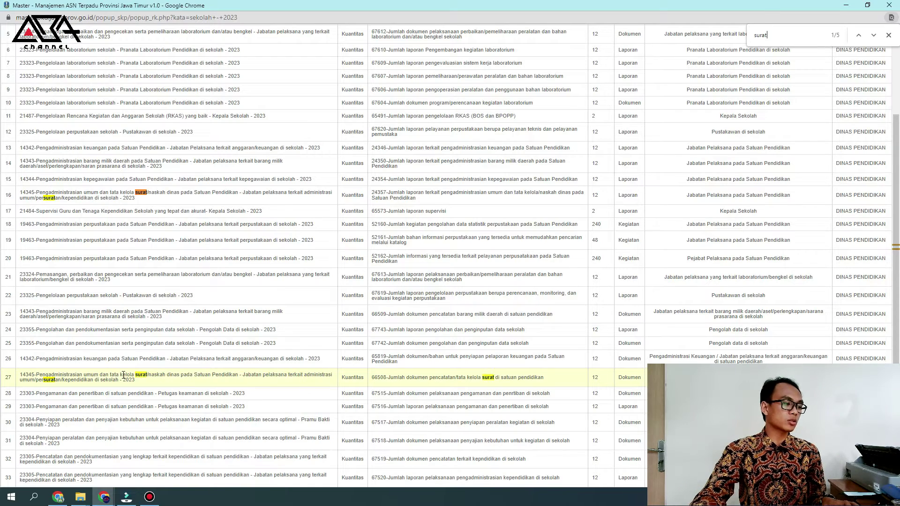
left_click(92, 381)
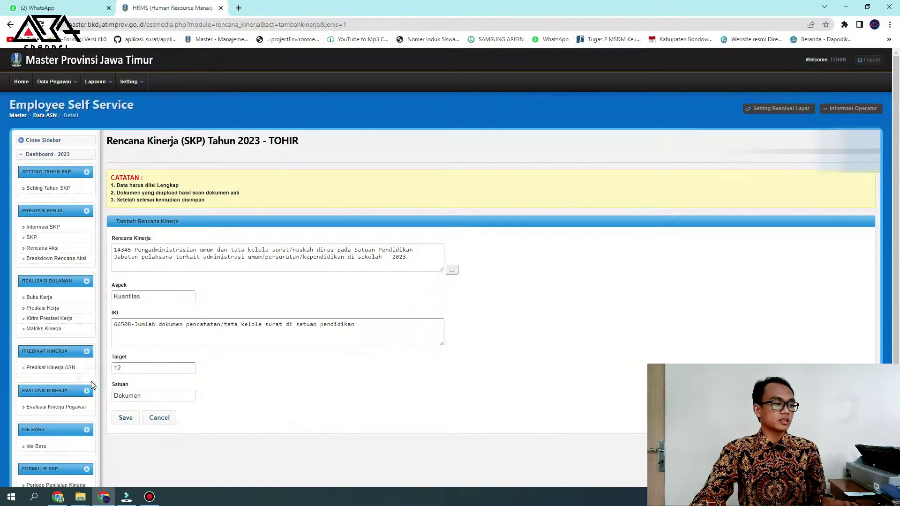
left_click(124, 422)
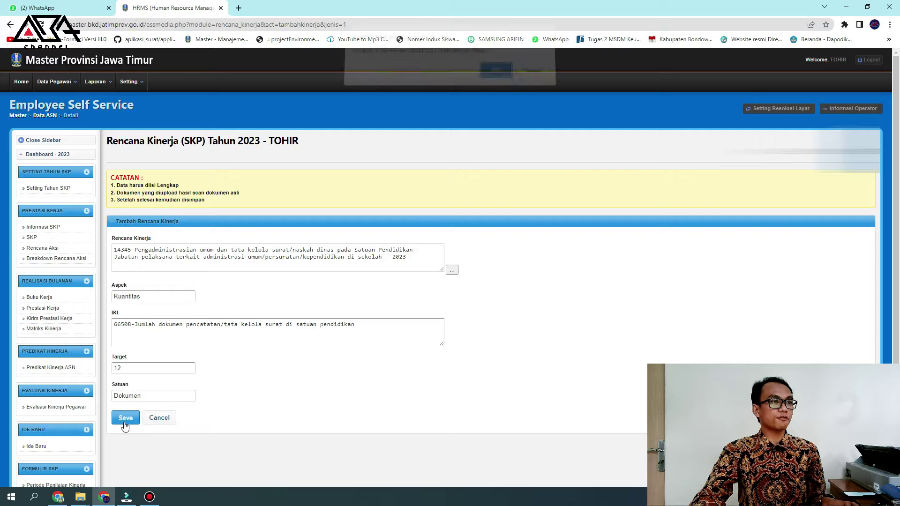
left_click(490, 77)
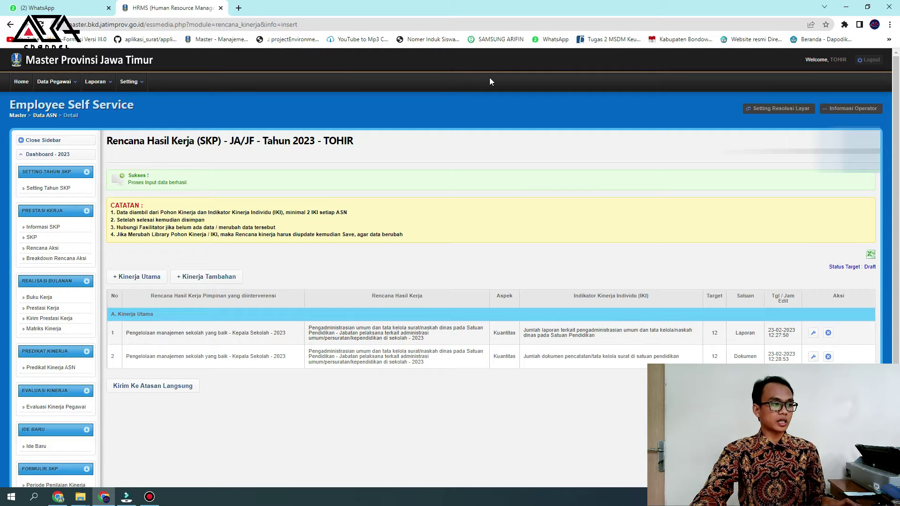
- Start a third Kinerja Utama entry and search its Rencana Kinerja list, in a maximized window, for "sekolah - 2023"
left_click(143, 278)
left_click(451, 271)
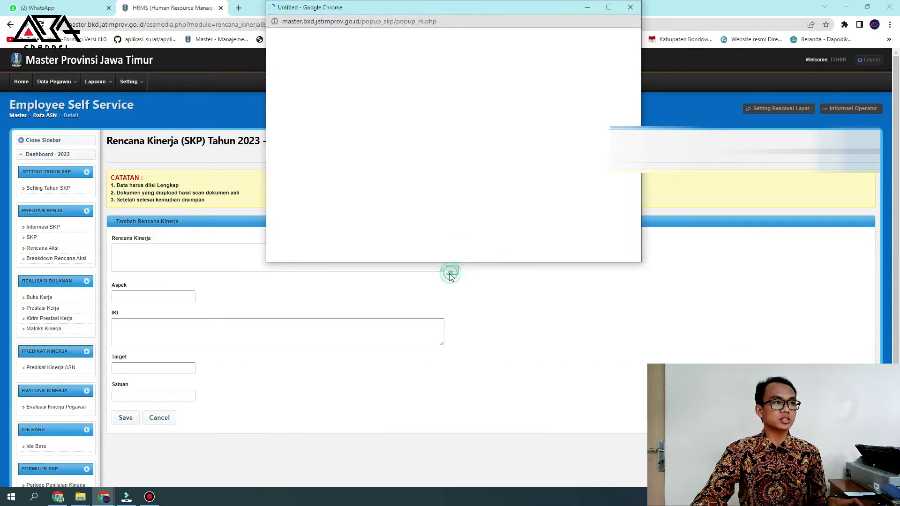
left_click(609, 7)
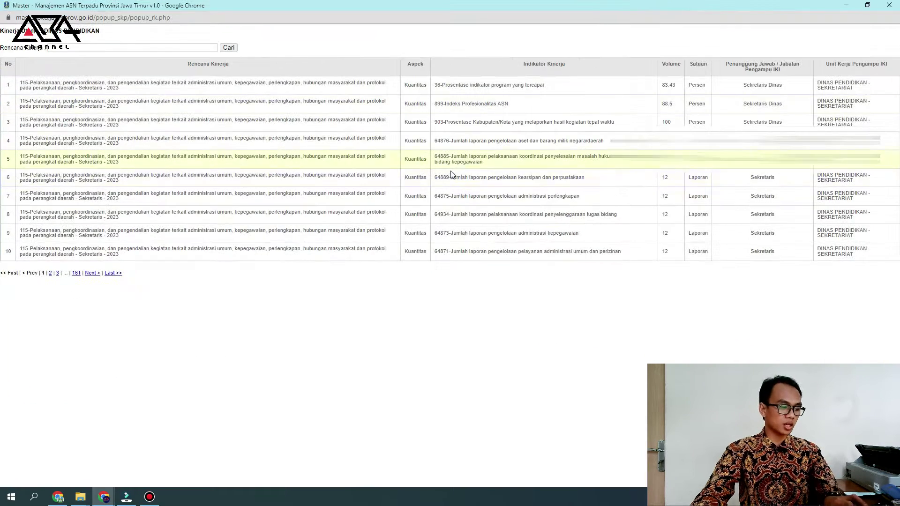
left_click(147, 47)
type("sekolah -")
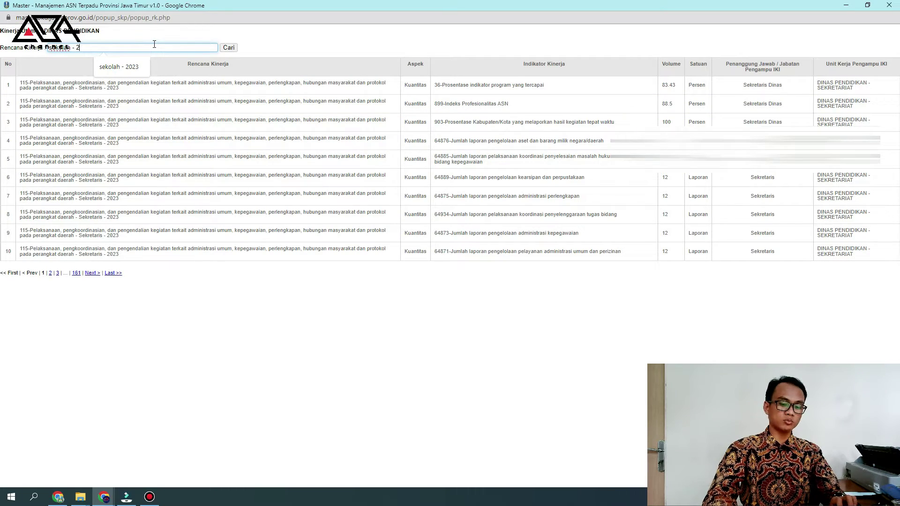
type(" 2023")
left_click(222, 48)
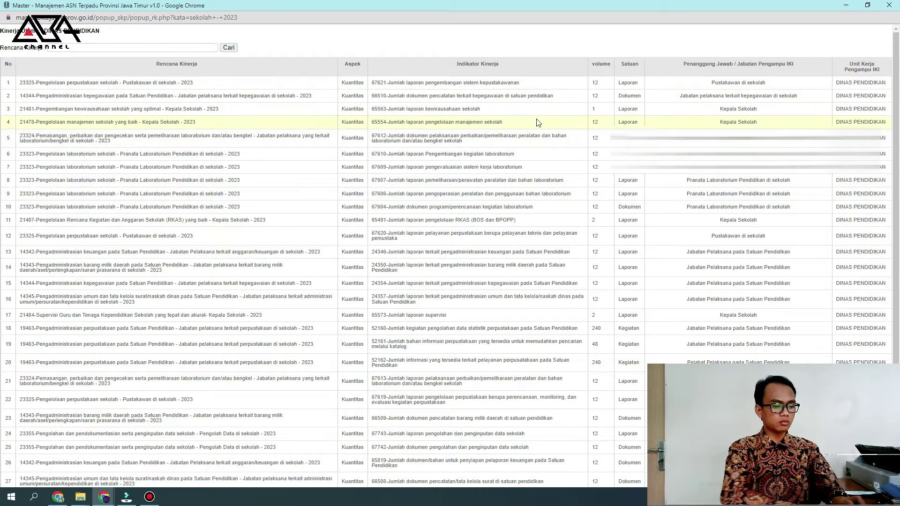
- Find "umum" in the Rencana Kinerja list, then close the list without choosing an entry
key("ctrl+f")
type("um")
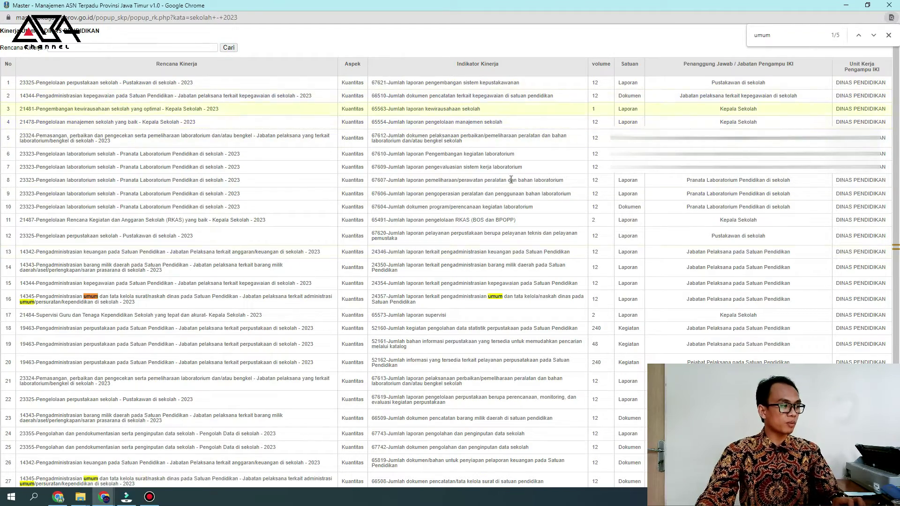
type("um")
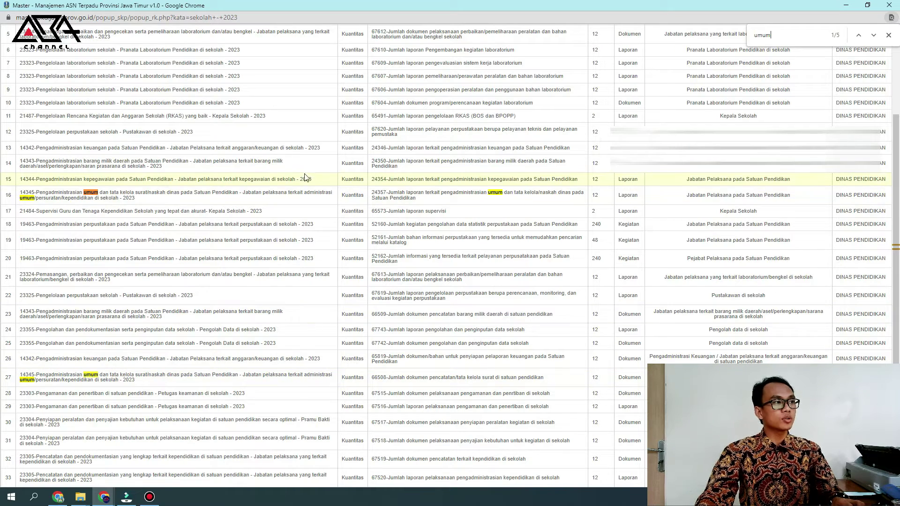
left_click(888, 35)
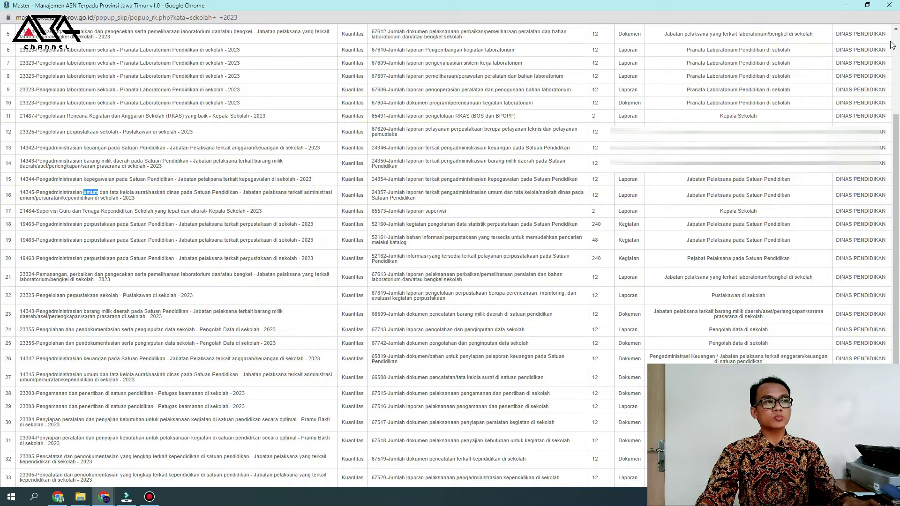
left_click(888, 5)
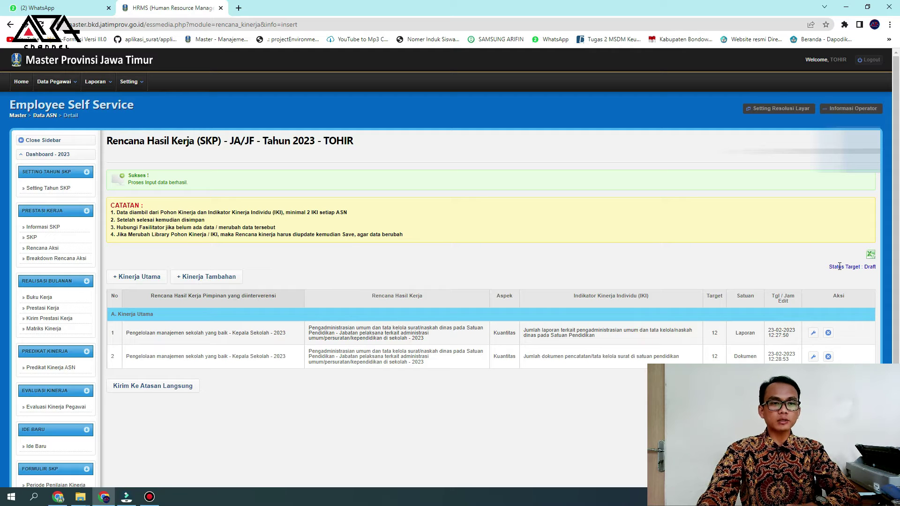
- Check the Status Target, send the Rencana Hasil Kerja directly to the superior, and check the Verifikasi Atasan status
left_click_drag(833, 267, 881, 268)
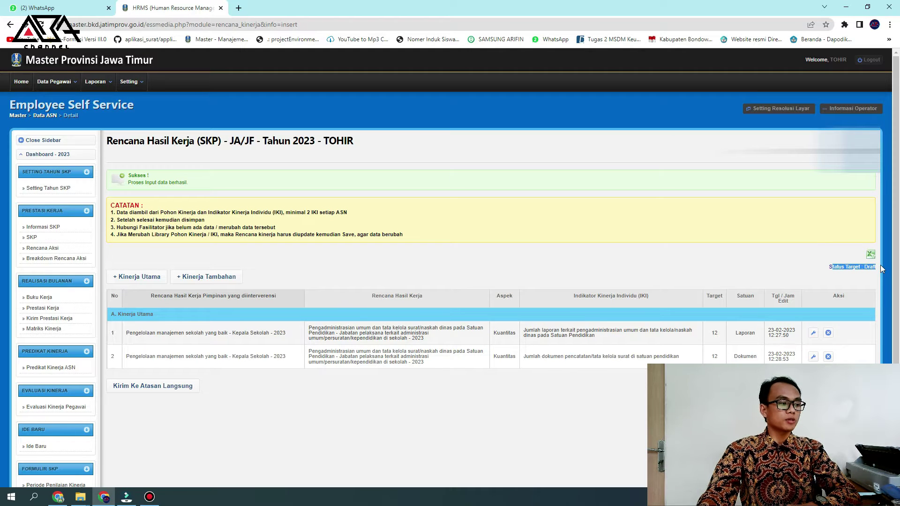
left_click(154, 391)
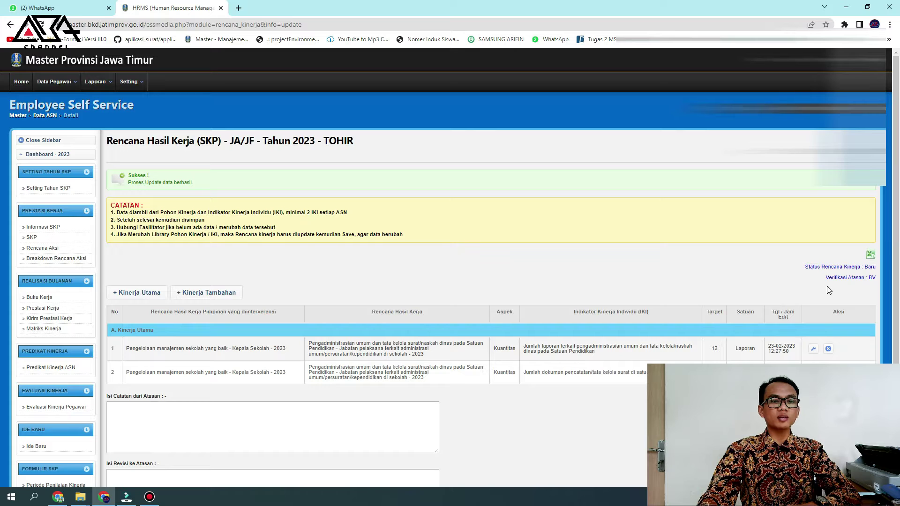
left_click_drag(823, 277, 893, 281)
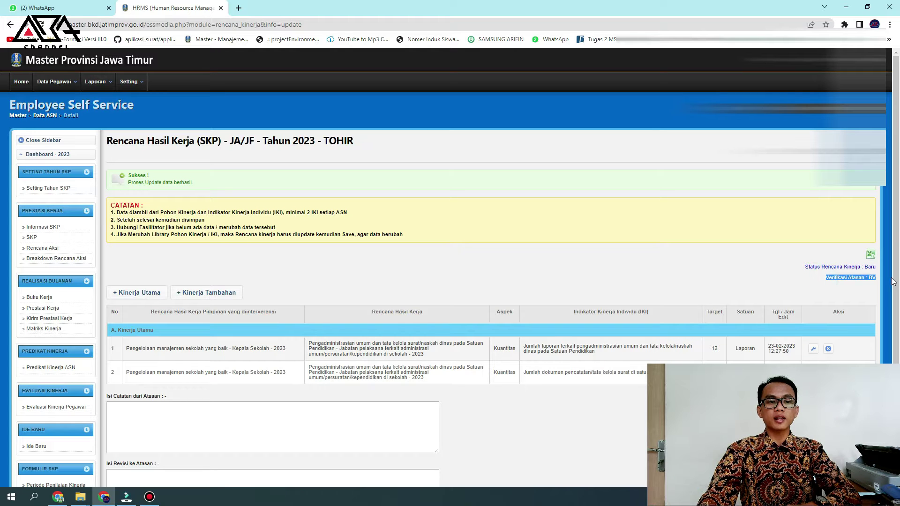
scroll(236, 408, "down", 1)
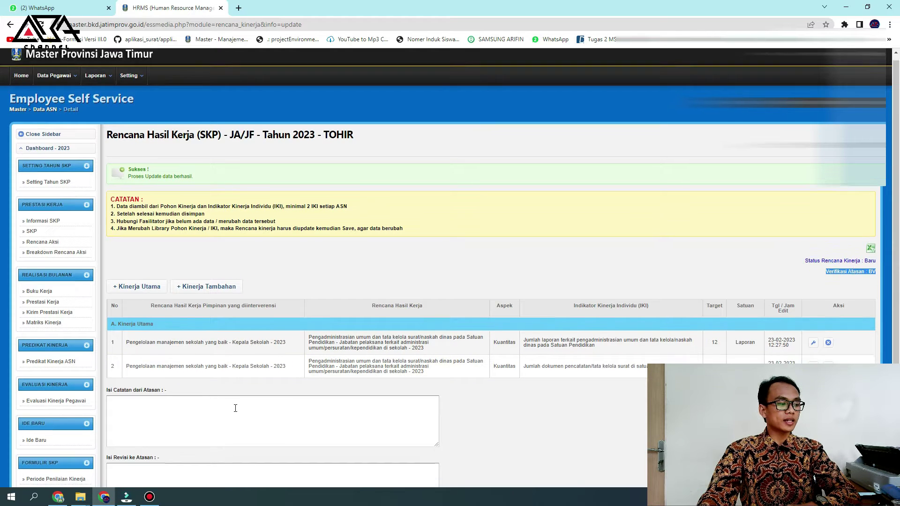
scroll(235, 409, "down", 2)
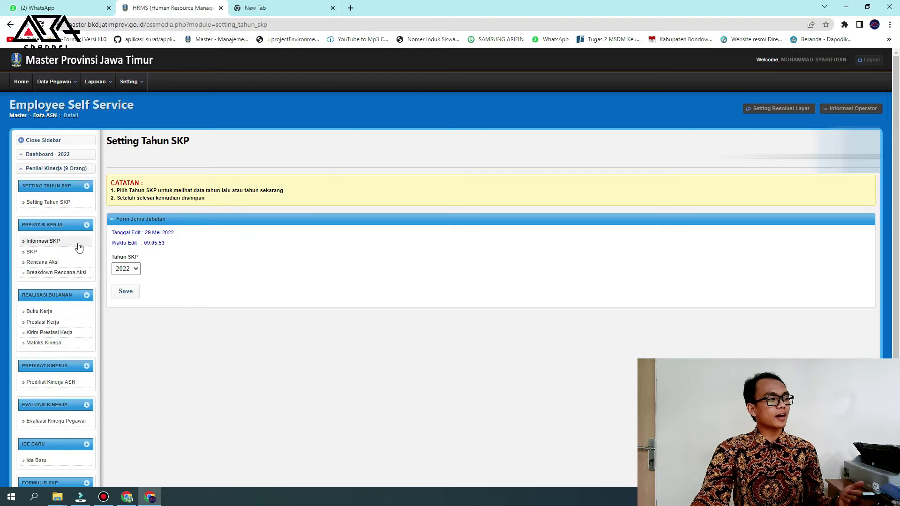
- In the superior's account, set Tahun SKP to 2023 and confirm saving it
left_click(124, 268)
left_click(133, 288)
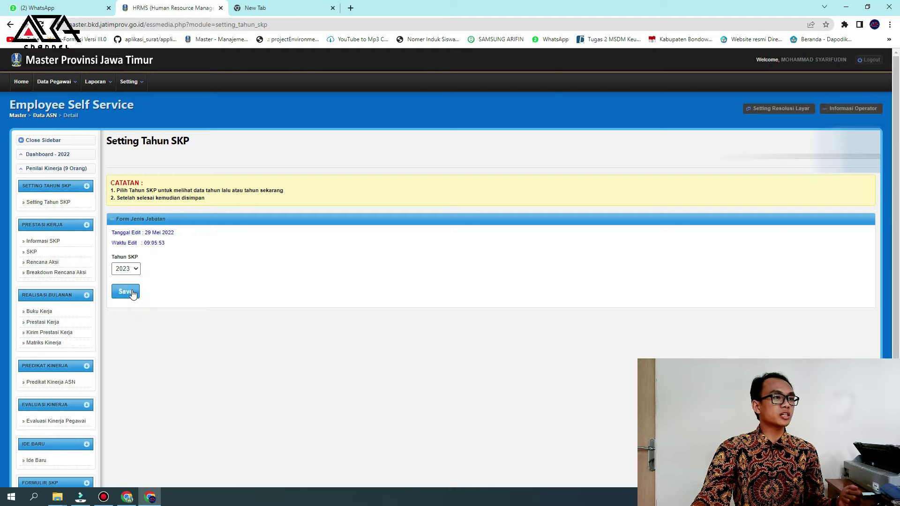
left_click(130, 291)
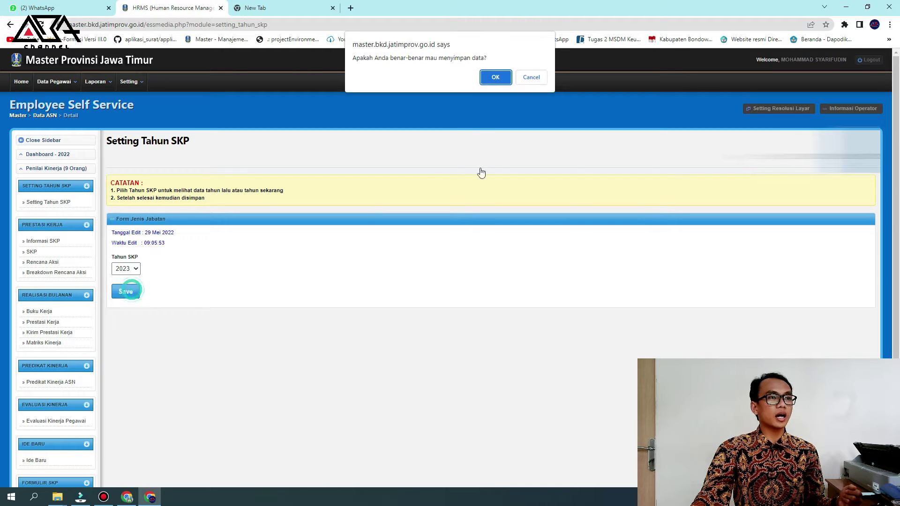
left_click(486, 86)
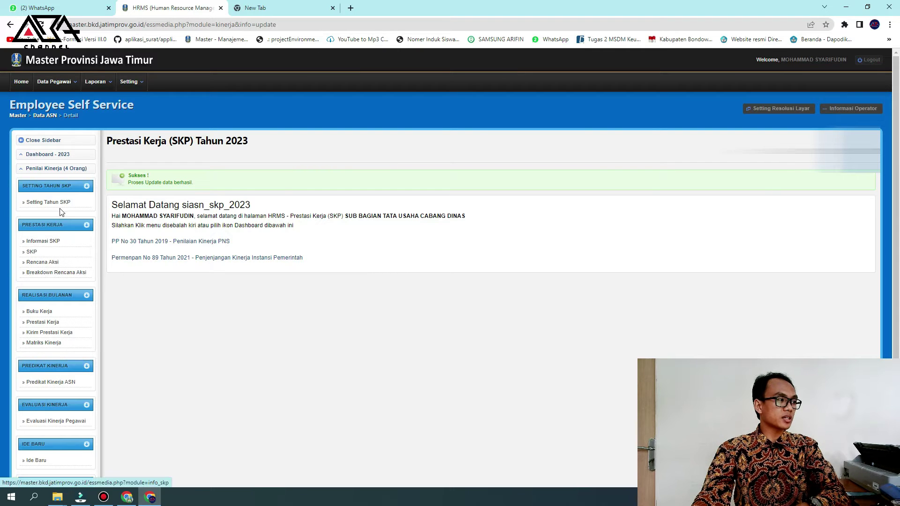
- Open the first employee's Rencana Kinerja from the superior's 2023 list of subordinates' SKP and process it as Setuju
left_click(56, 168)
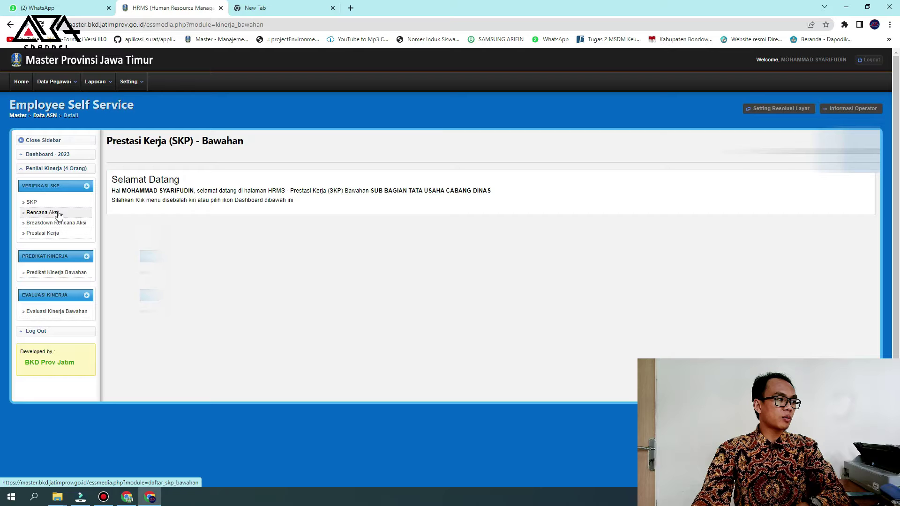
left_click(57, 214)
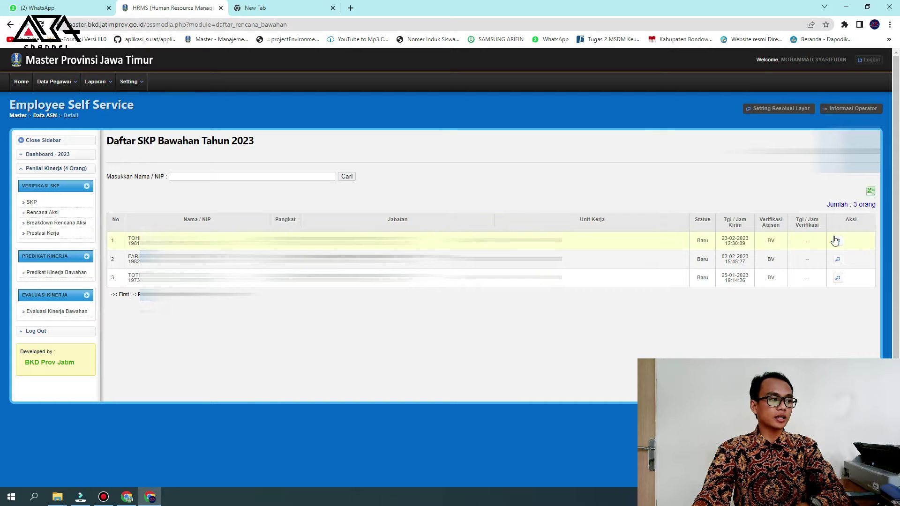
left_click(838, 240)
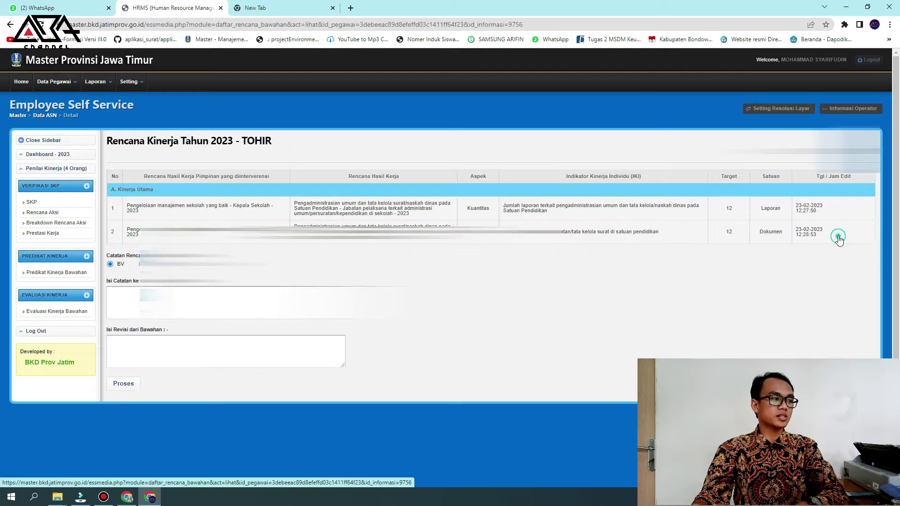
left_click(180, 264)
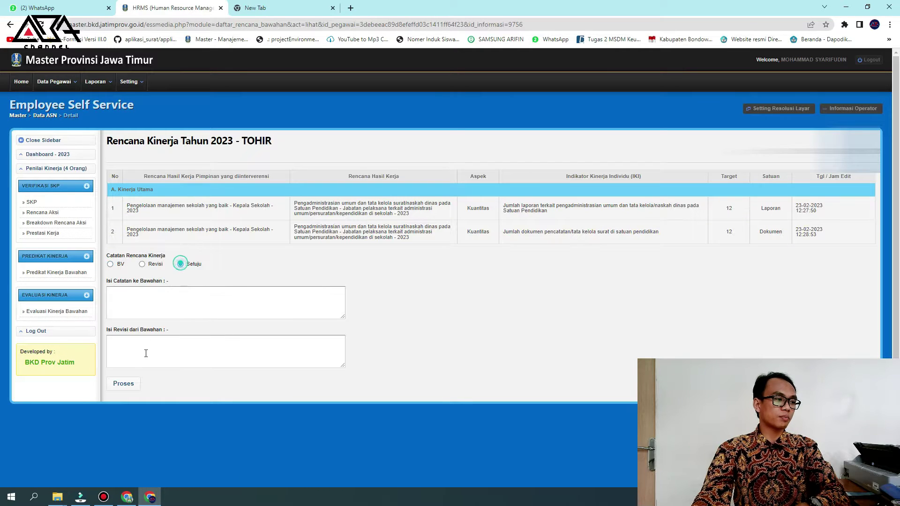
left_click(131, 384)
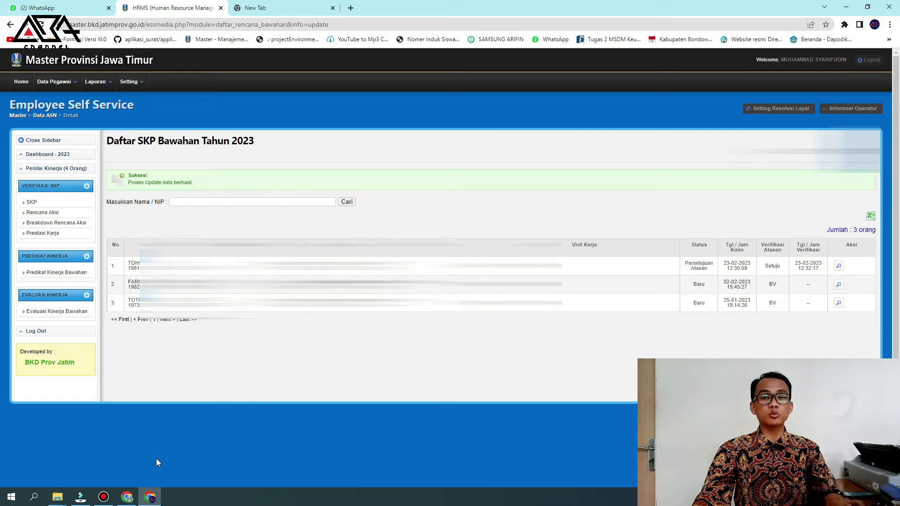
- Switch back to the employee's browser window and reload the Rencana Hasil Kerja page to check its approval status
left_click(126, 496)
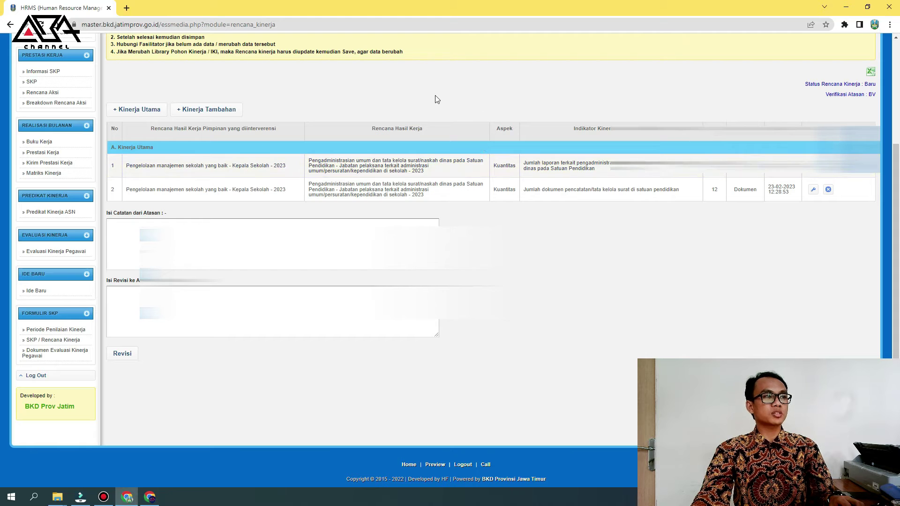
right_click(365, 71)
left_click(390, 99)
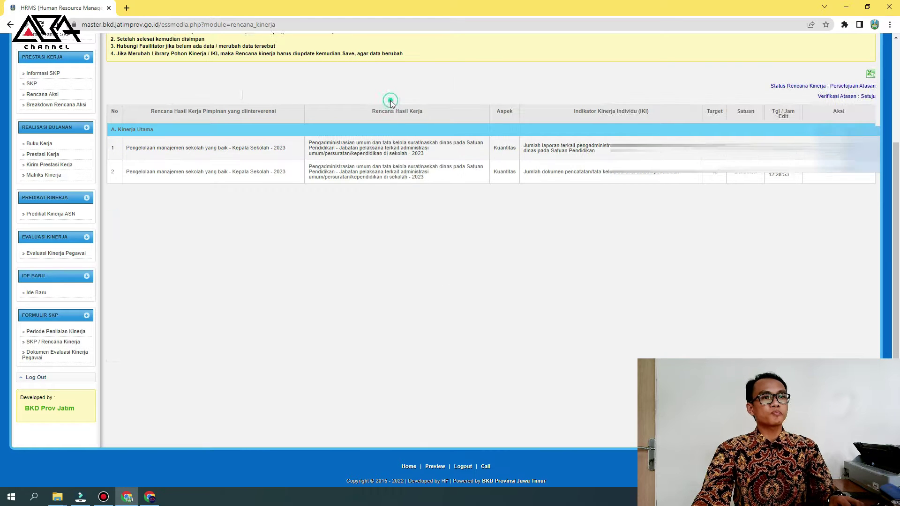
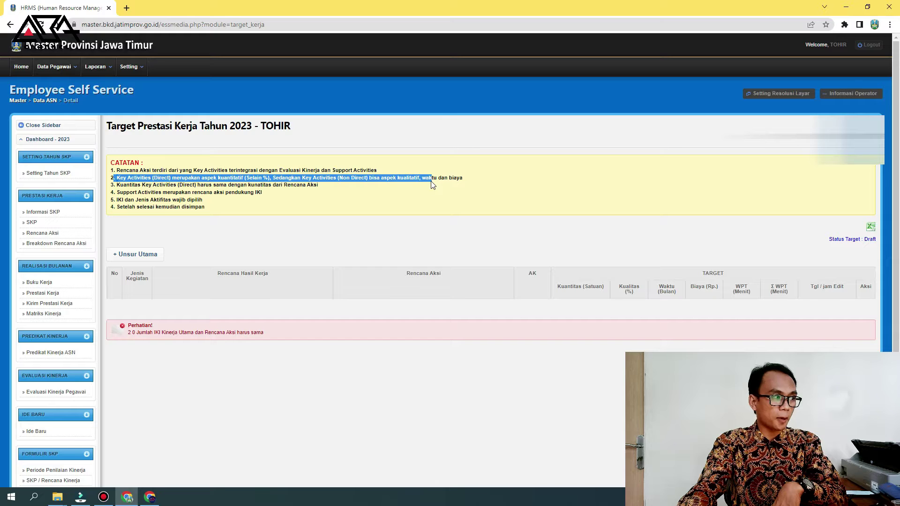
- Read the remaining CATATAN rules on Key and Support Activities and the Perhatian notice on the Target Prestasi Kerja page
left_click_drag(117, 184, 323, 188)
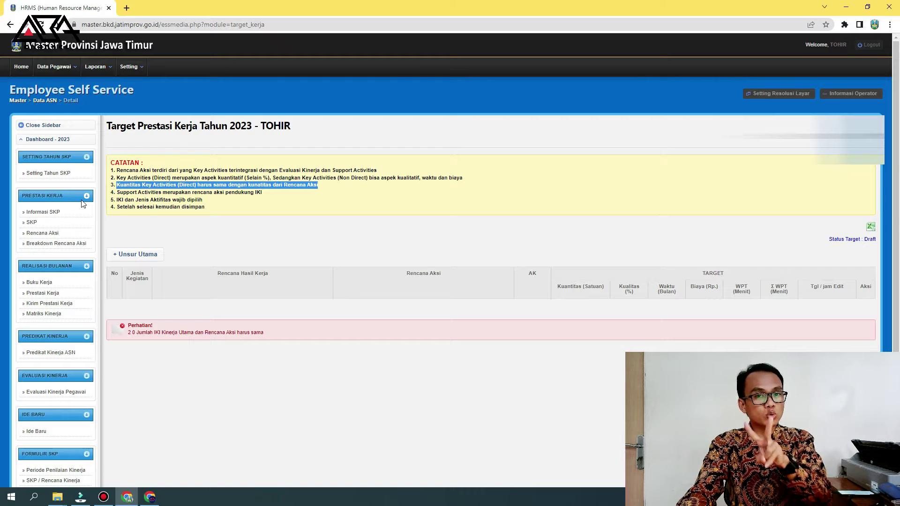
left_click_drag(119, 193, 261, 193)
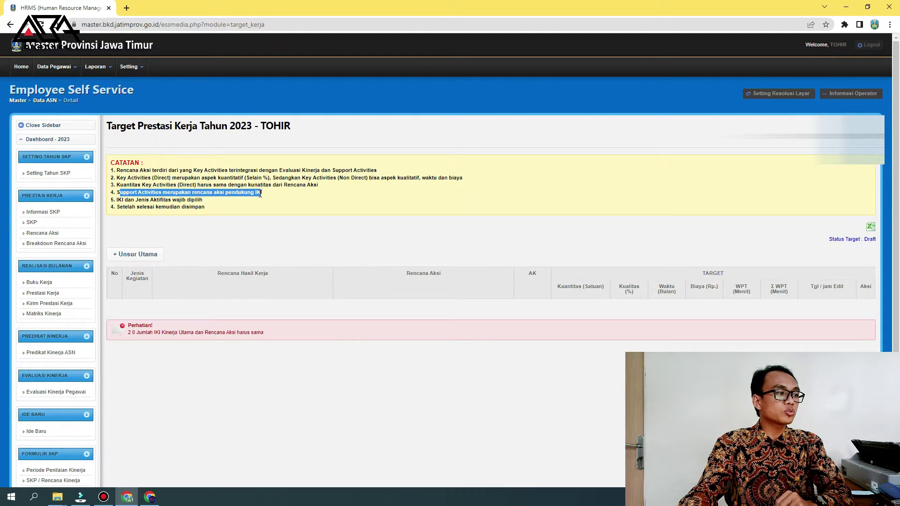
left_click_drag(119, 200, 182, 200)
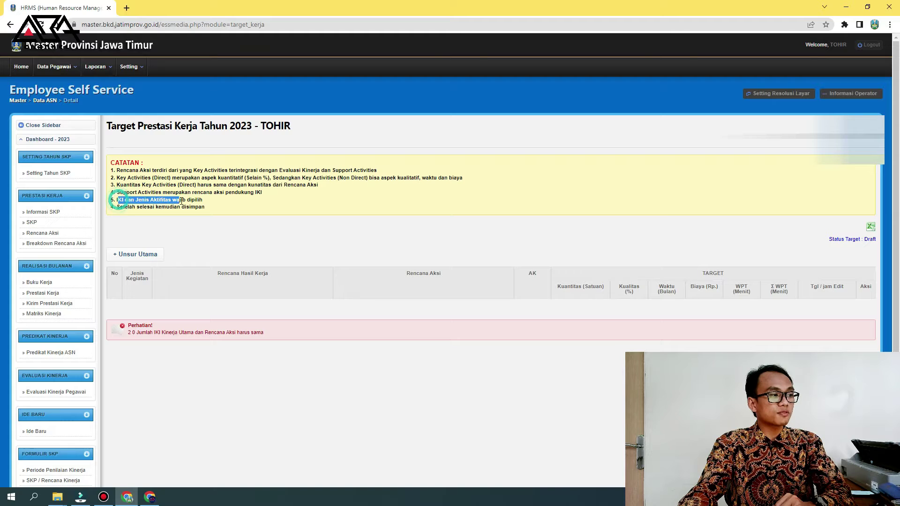
left_click_drag(124, 207, 186, 208)
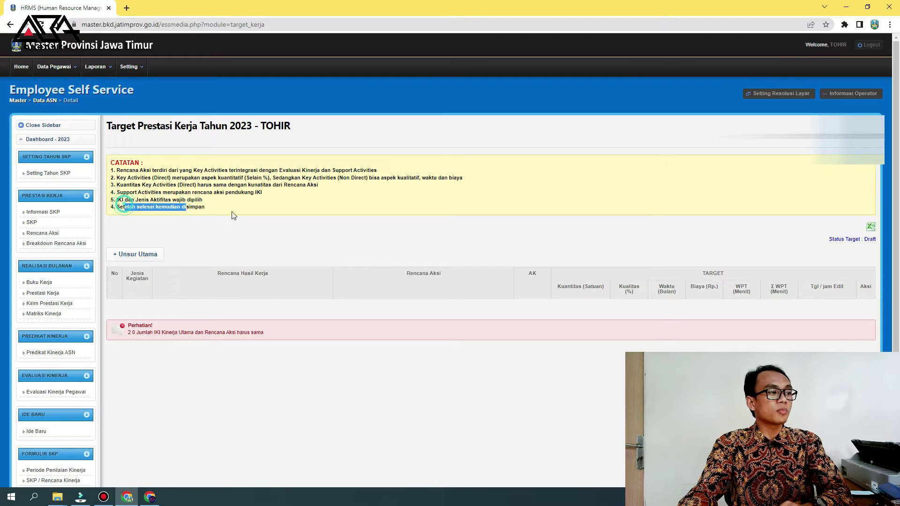
left_click(233, 215)
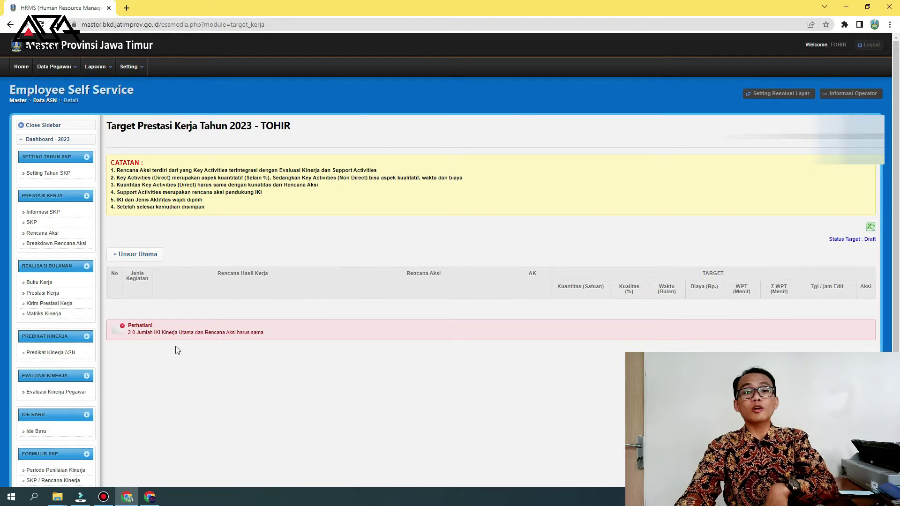
double_click(131, 333)
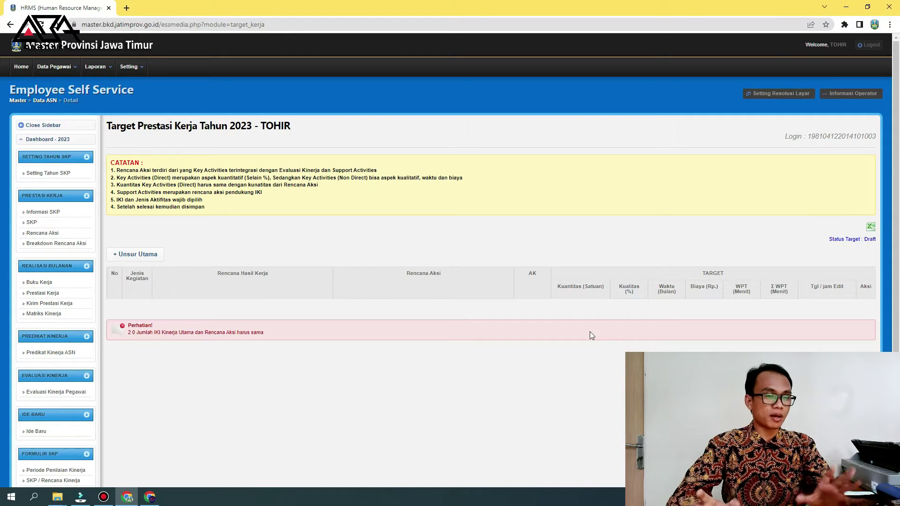
- Start a new Unsur Utama entry with 3 - Tupoksi as the Jenis Kegiatan Pelaksana
left_click(158, 256)
left_click(182, 184)
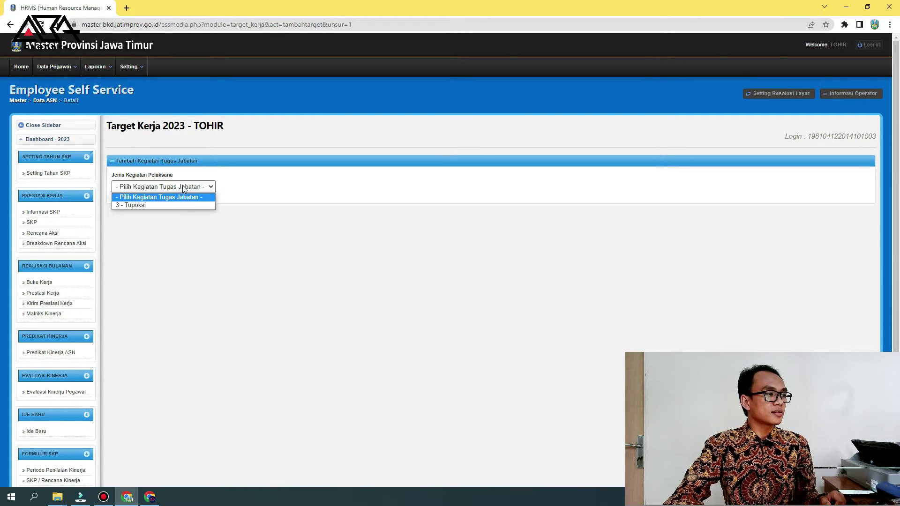
left_click(161, 205)
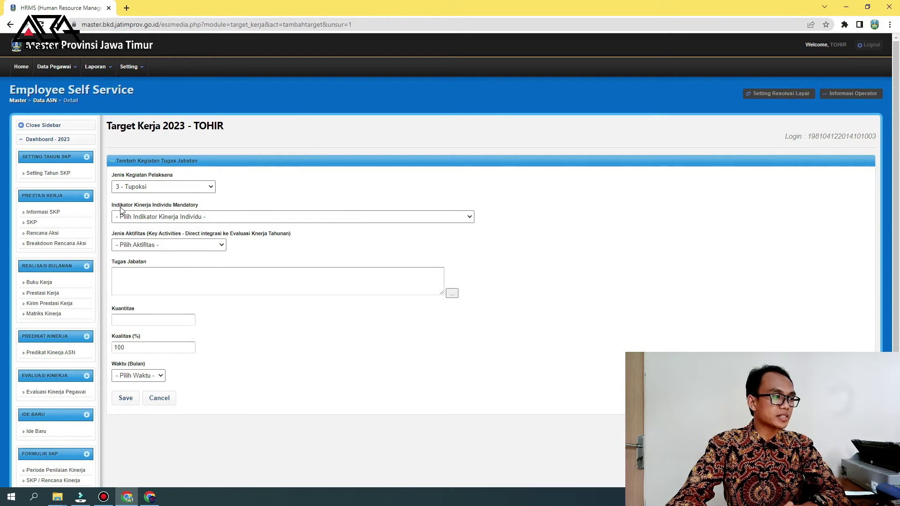
- Set the mandatory indicator to 66508 - Jumlah dokumen pencatatan/tata kelola surat di satuan pendidikan and the Jenis Aktifitas to 1 - Key Activities (Direct Cascading)
left_click(184, 217)
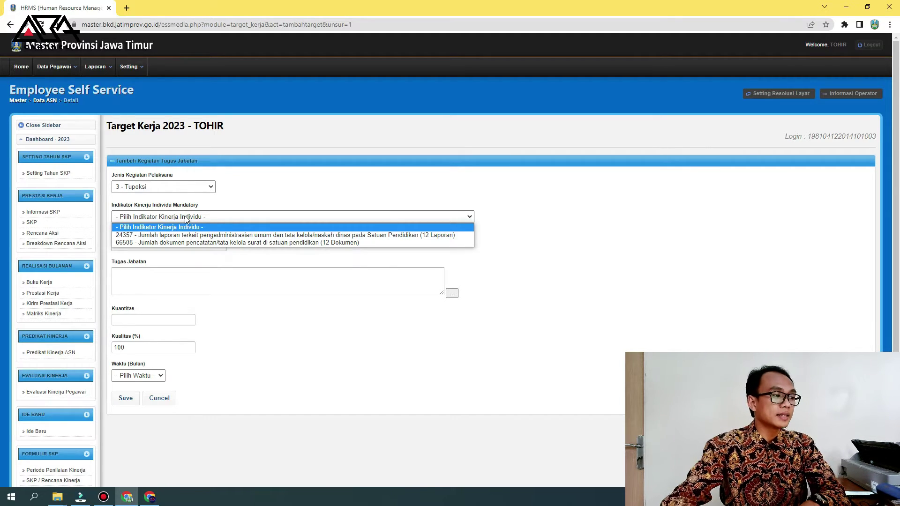
left_click(214, 243)
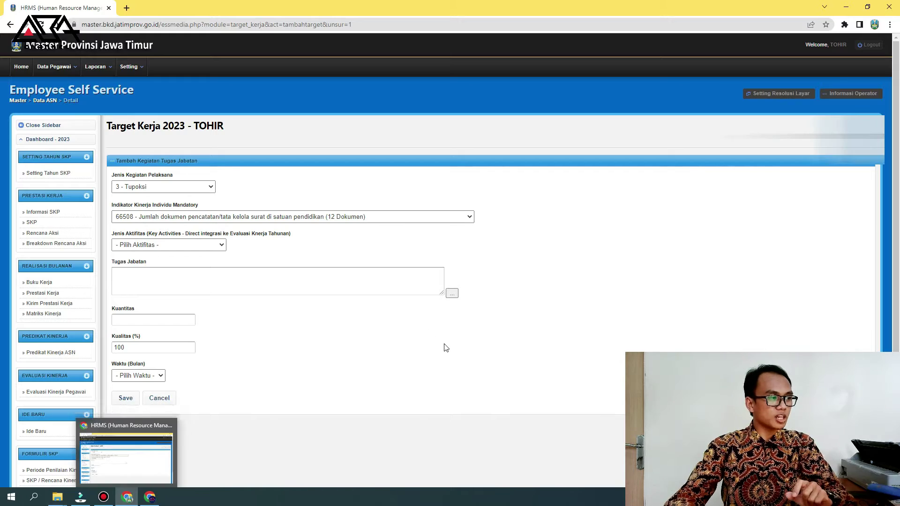
left_click(444, 343)
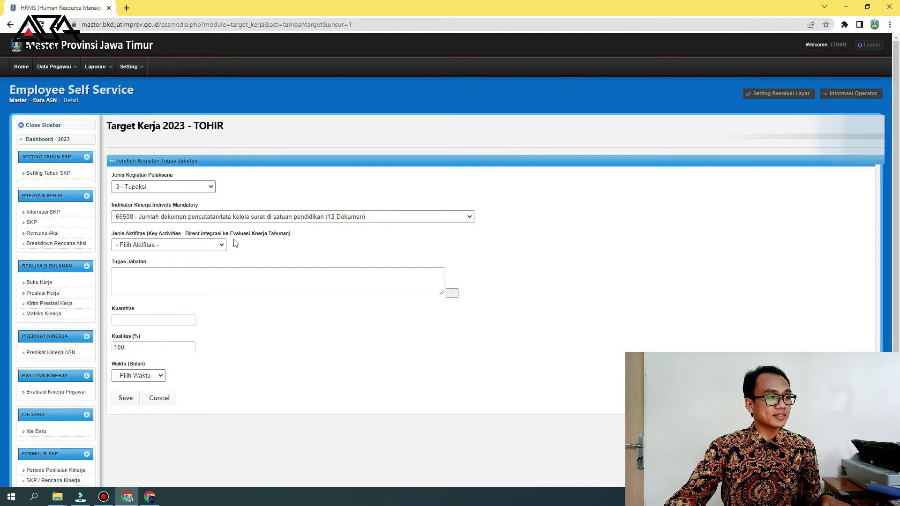
left_click(214, 247)
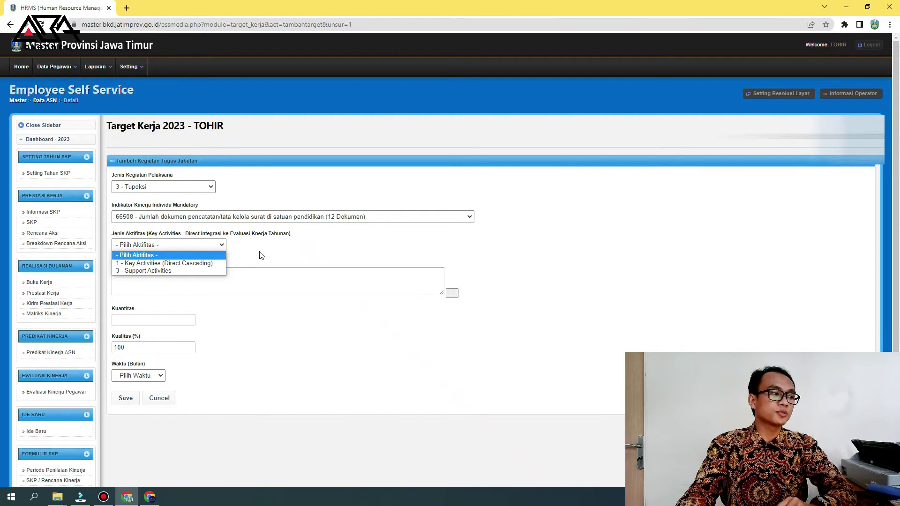
left_click(209, 263)
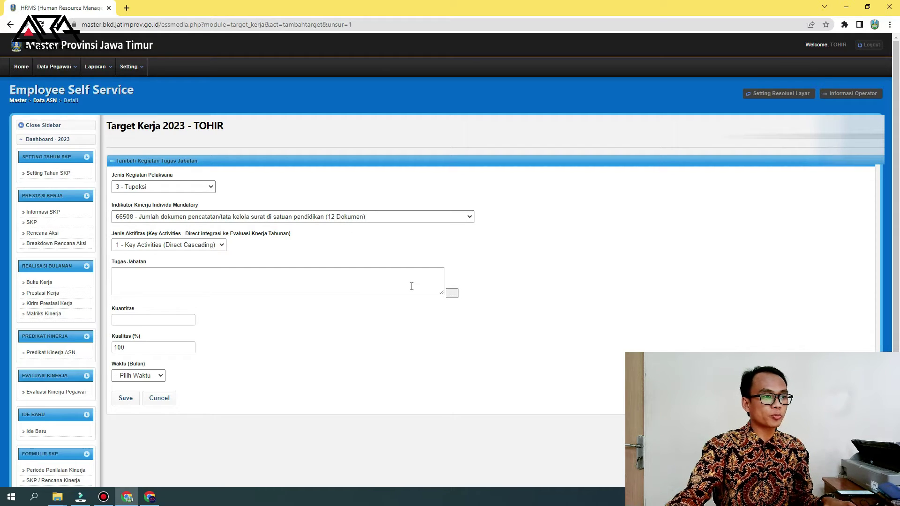
- Search the Tugas Jabatan task list for surat and look through the matching tasks with their Satuan units
left_click(451, 294)
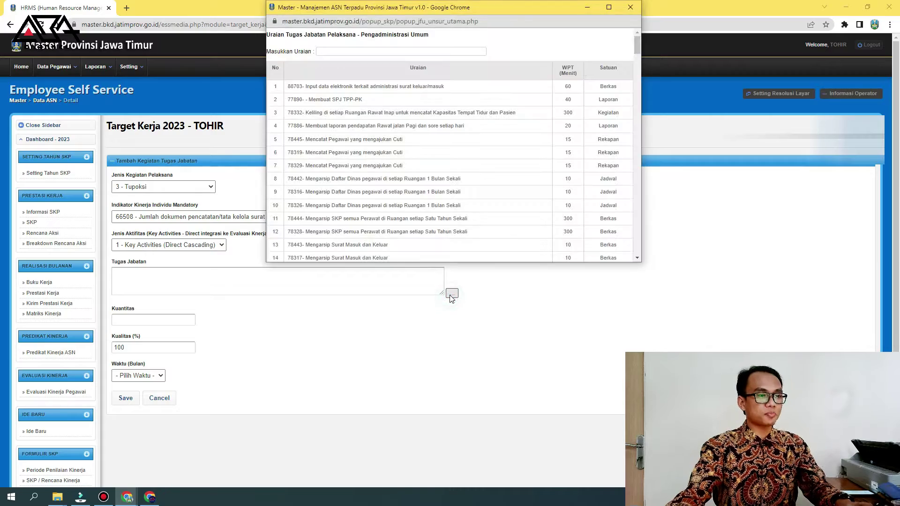
left_click(609, 6)
left_click(90, 47)
type("surat")
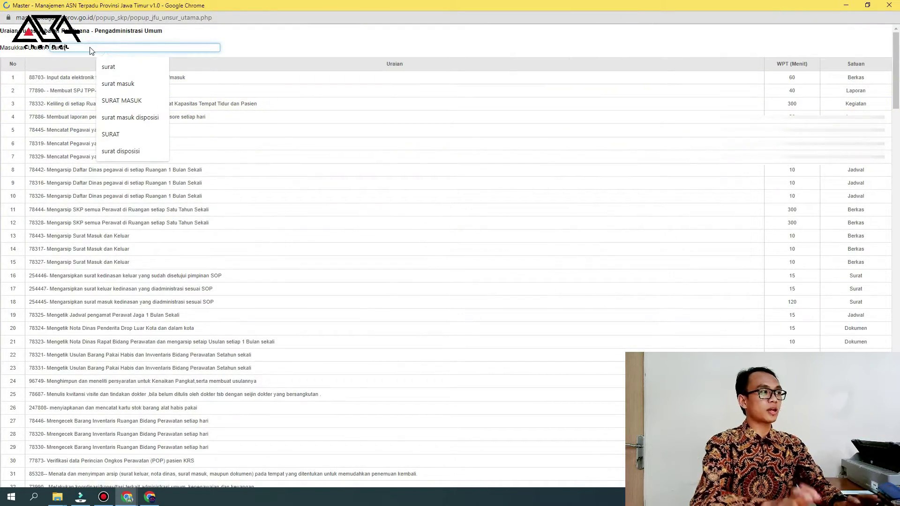
key("Return")
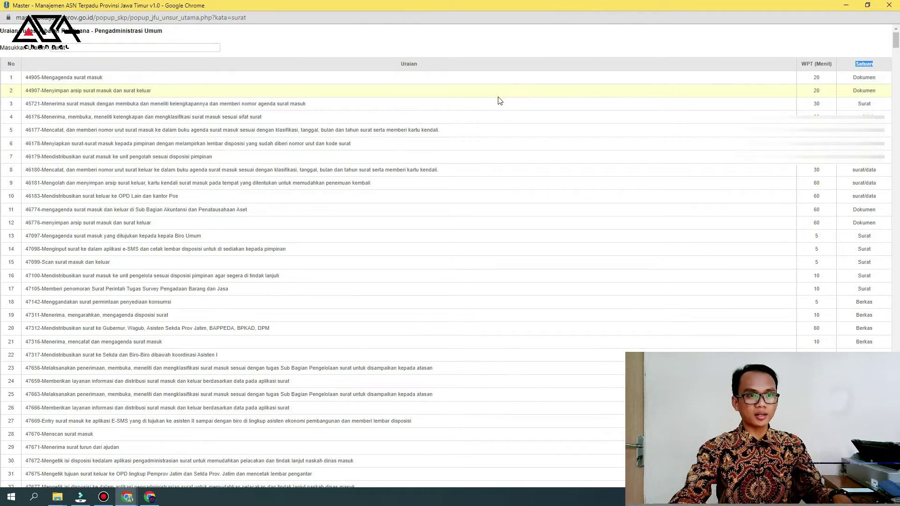
scroll(866, 265, "down", 11)
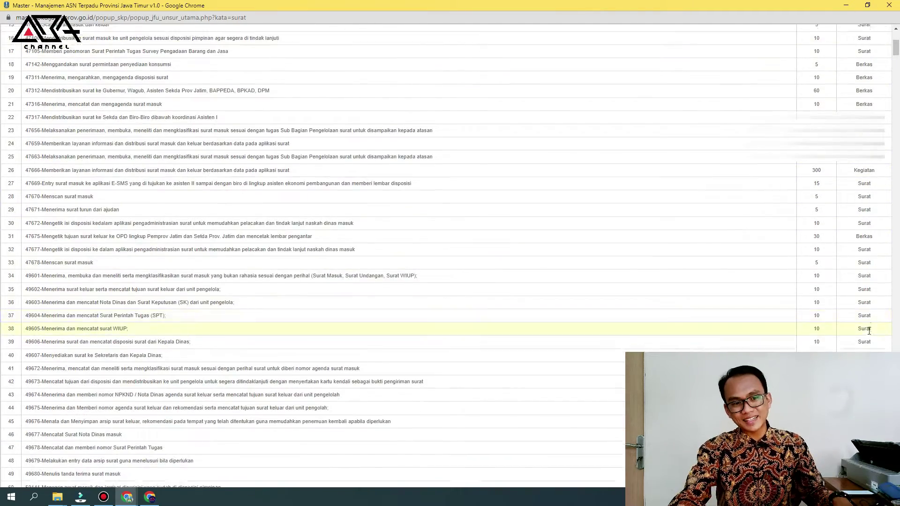
scroll(869, 331, "down", 20)
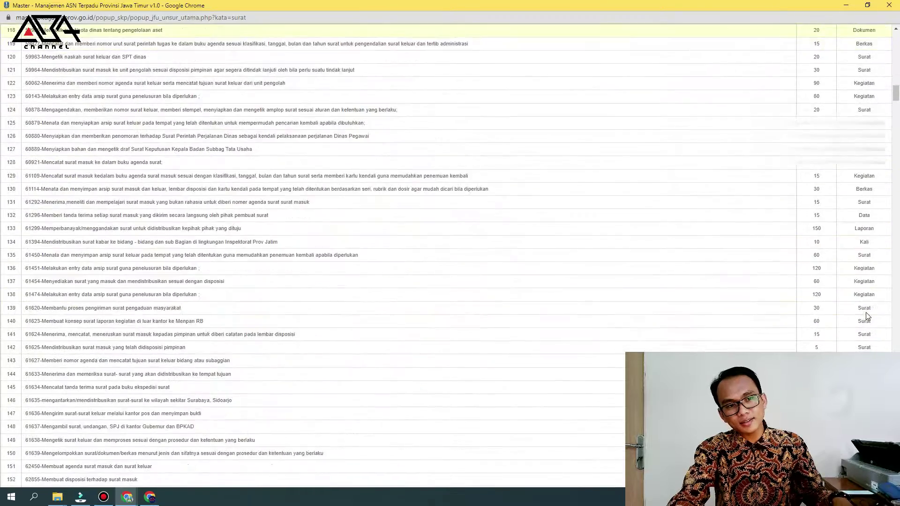
scroll(868, 317, "down", 10)
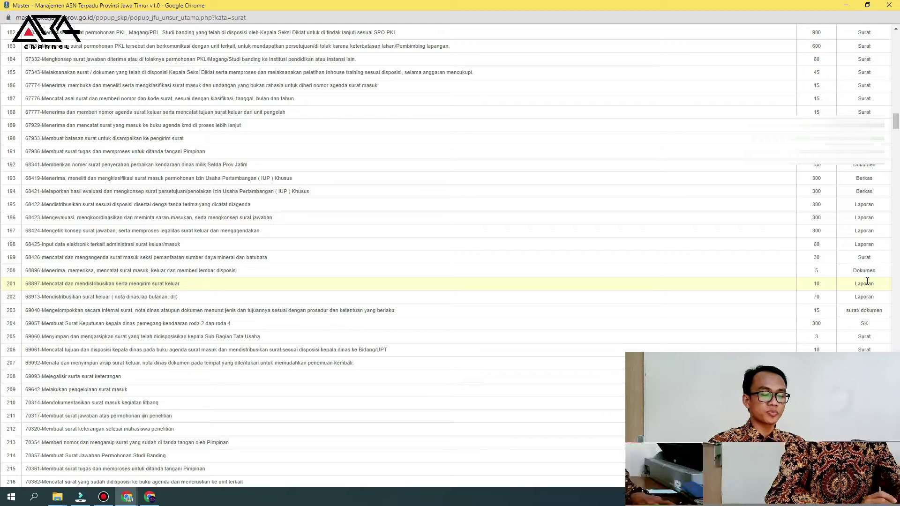
- Find task 93434 - Menyediakan surat-surat masuk kepada pimpinan in the list and choose it as the Tugas Jabatan
key("ctrl+f")
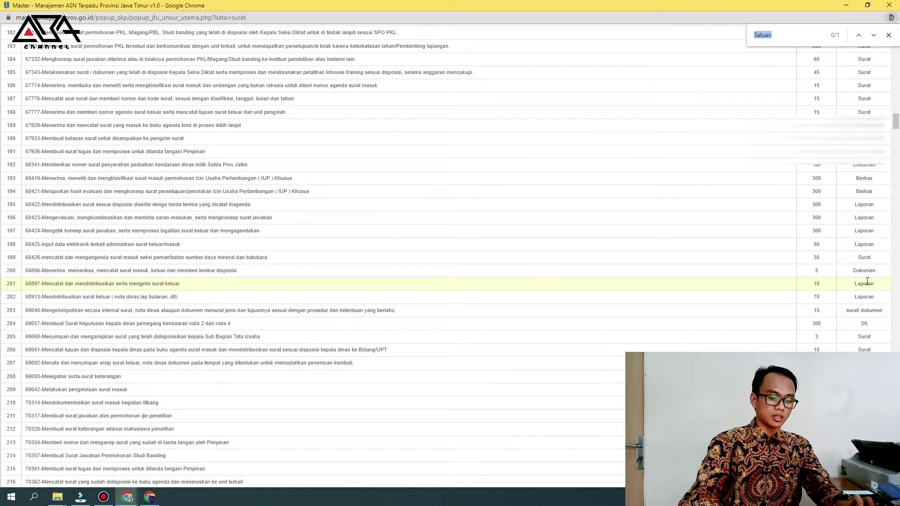
type("93434")
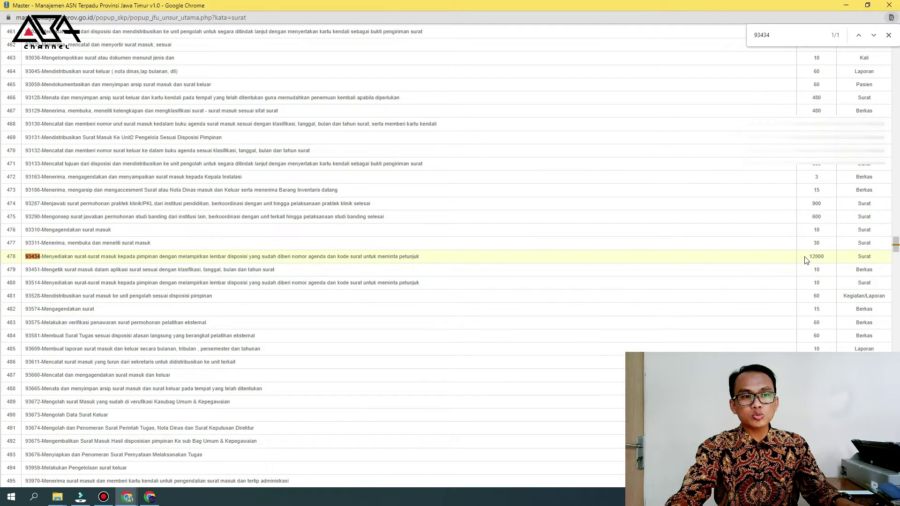
left_click(888, 34)
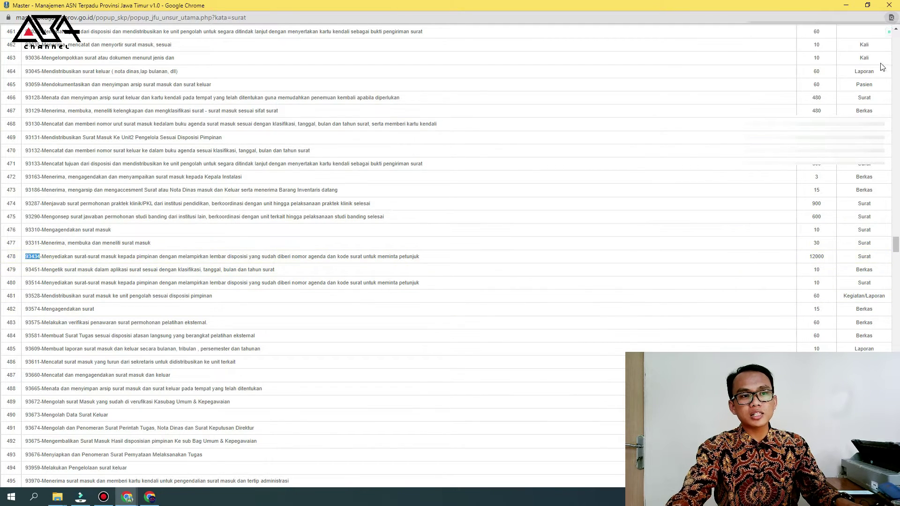
left_click(828, 259)
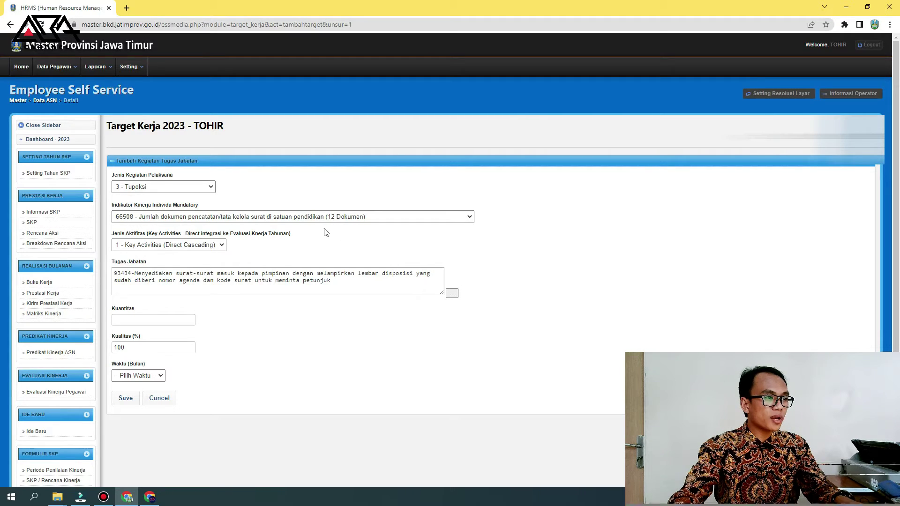
- Set Kuantitas to 12 and Waktu to 12 months, keeping 1 - Key Activities (Direct Cascading), and save the entry
left_click(160, 321)
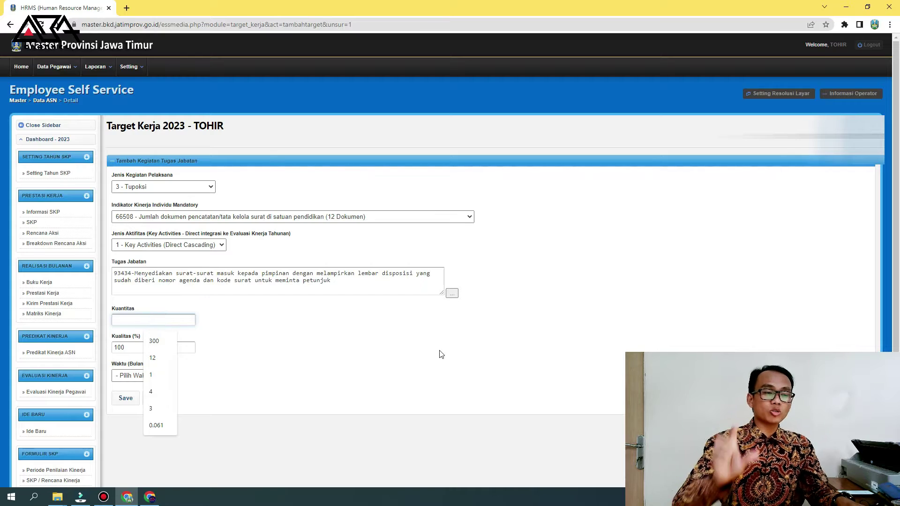
type("12")
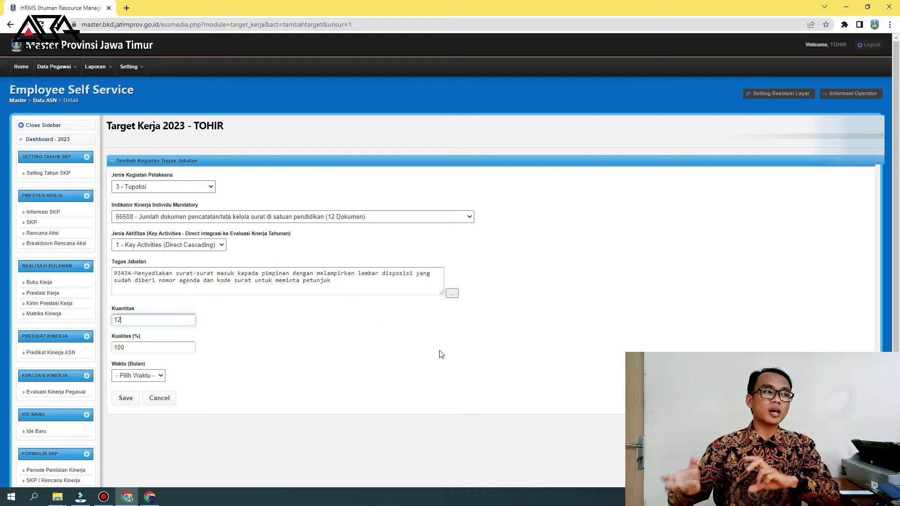
left_click(194, 245)
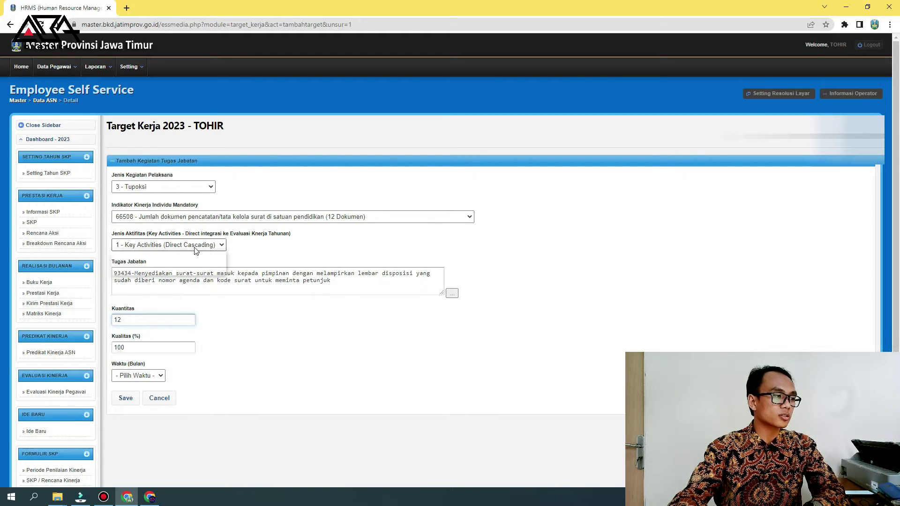
left_click(166, 263)
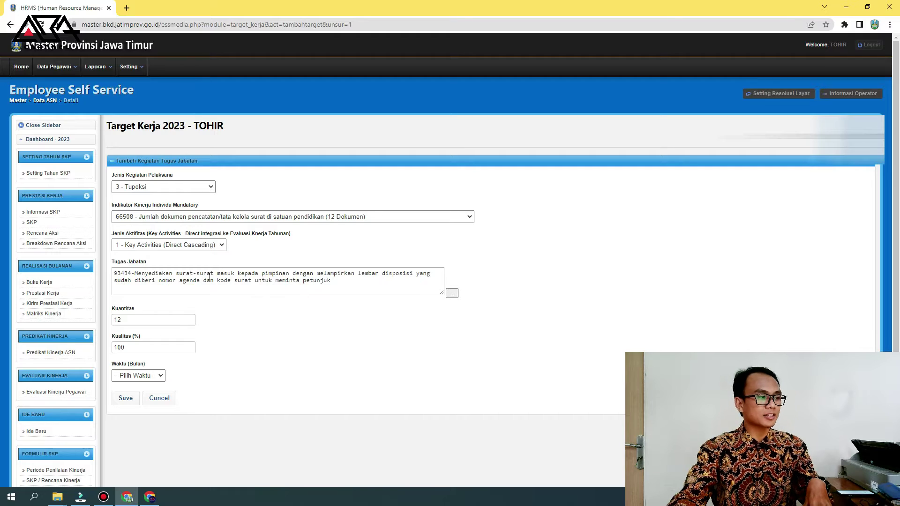
left_click(156, 375)
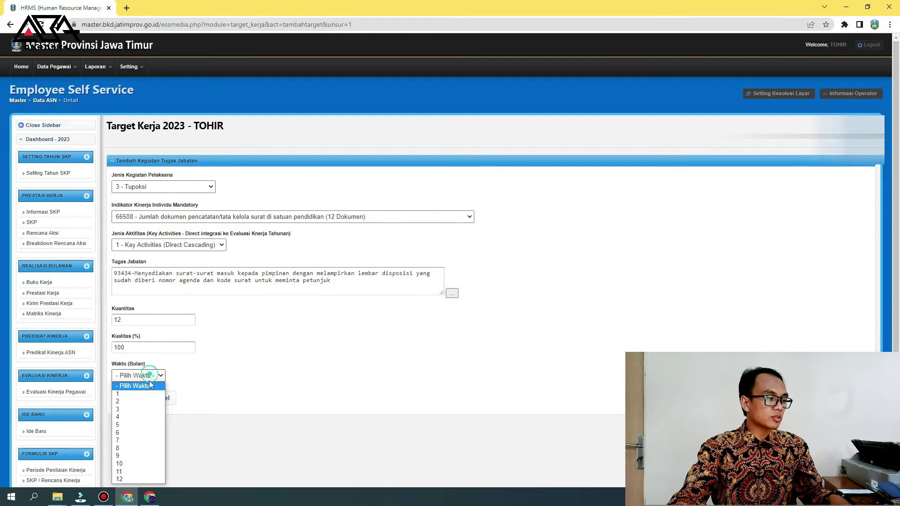
left_click(129, 478)
left_click(124, 399)
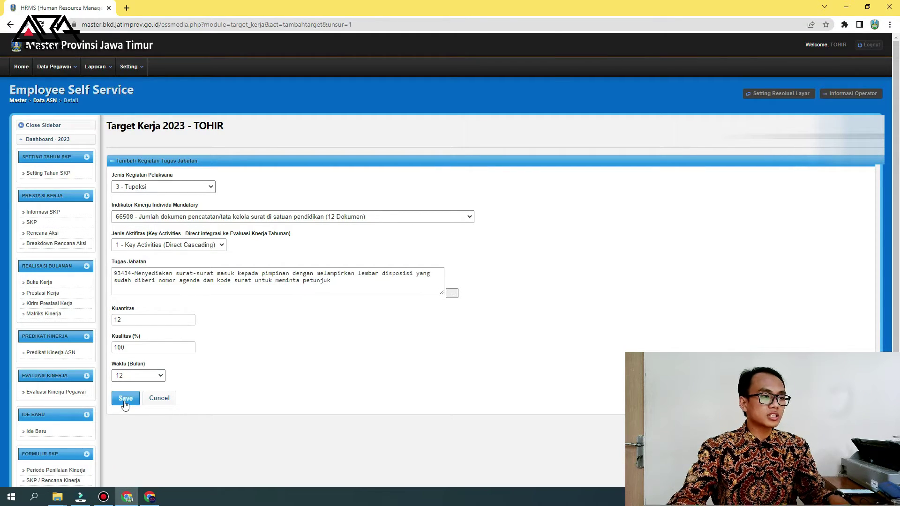
left_click(501, 76)
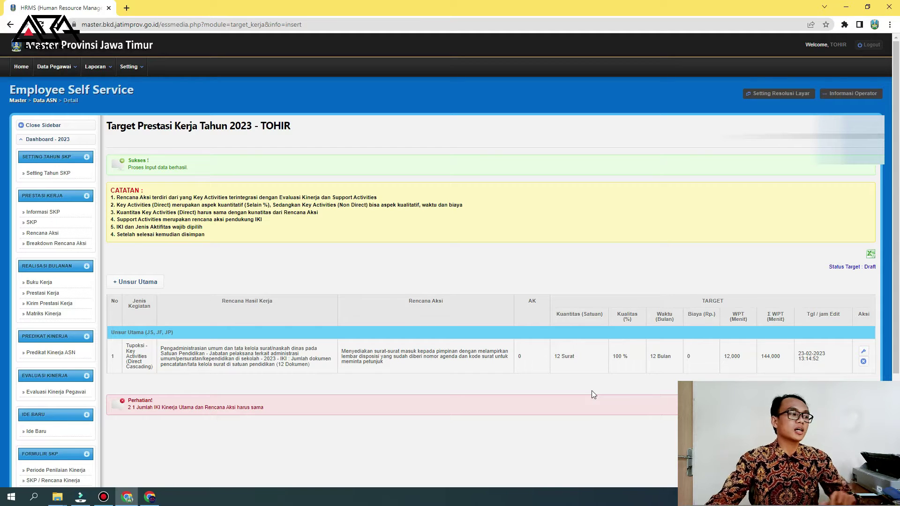
- Start another Unsur Utama entry with 3 - Tupoksi, indicator 24357 - Jumlah laporan terkait pengadministrasian umum, and 1 - Key Activities (Direct Cascading)
left_click(130, 282)
left_click(183, 186)
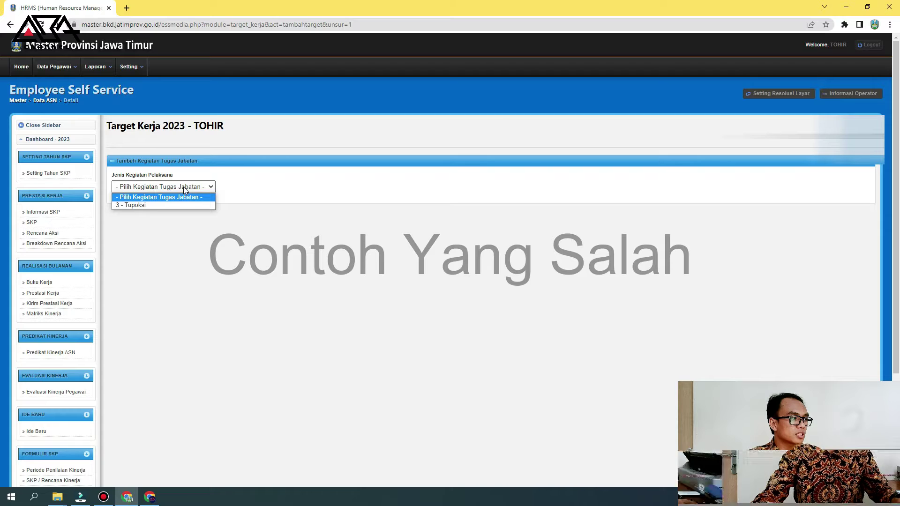
left_click(153, 202)
left_click(160, 216)
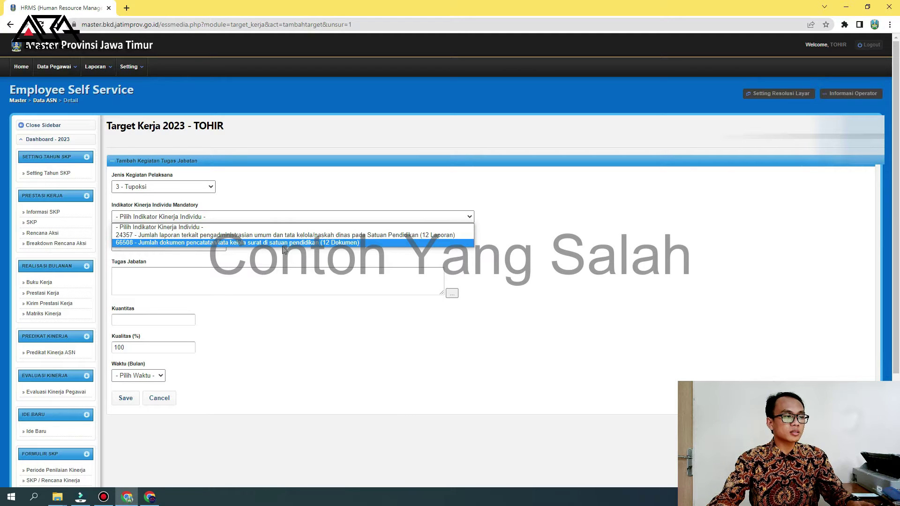
left_click(389, 234)
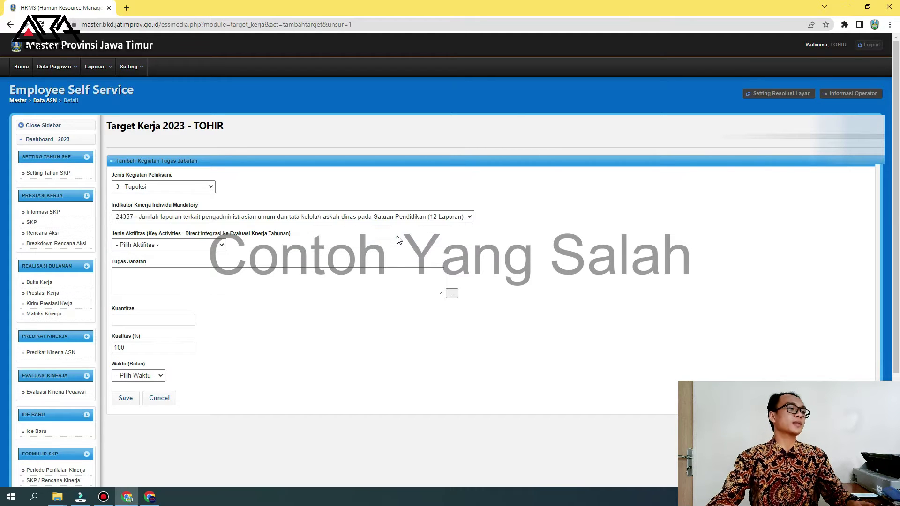
left_click(197, 245)
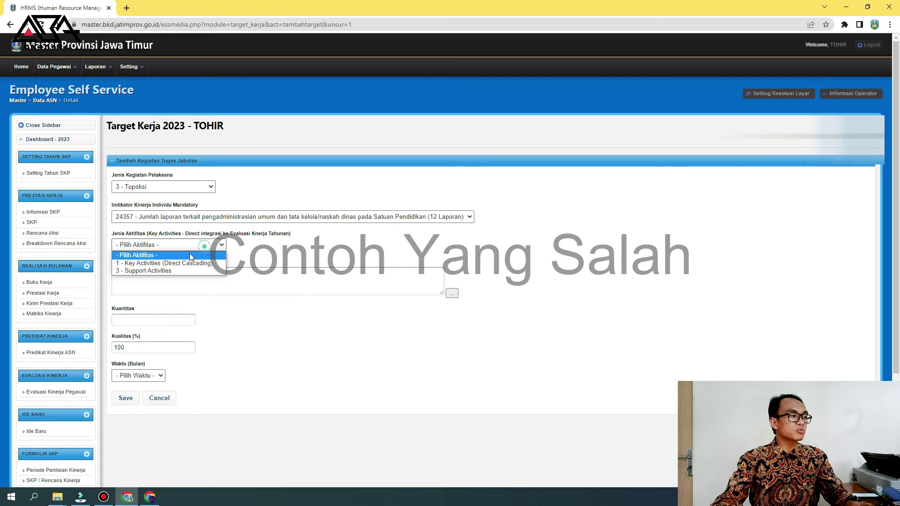
left_click(135, 266)
- Open the Tugas Jabatan task list for the 24357 indicator entry and filter it by surat
left_click(451, 293)
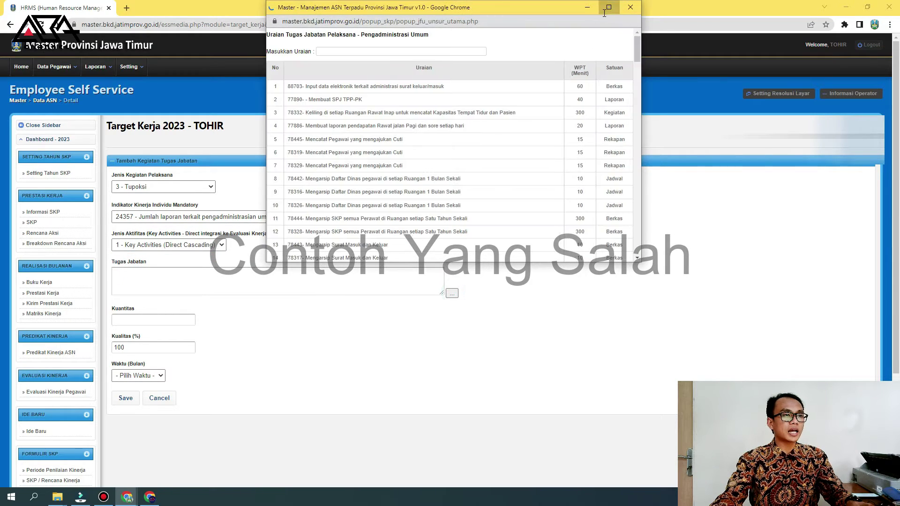
left_click(609, 7)
left_click(127, 48)
type("surat")
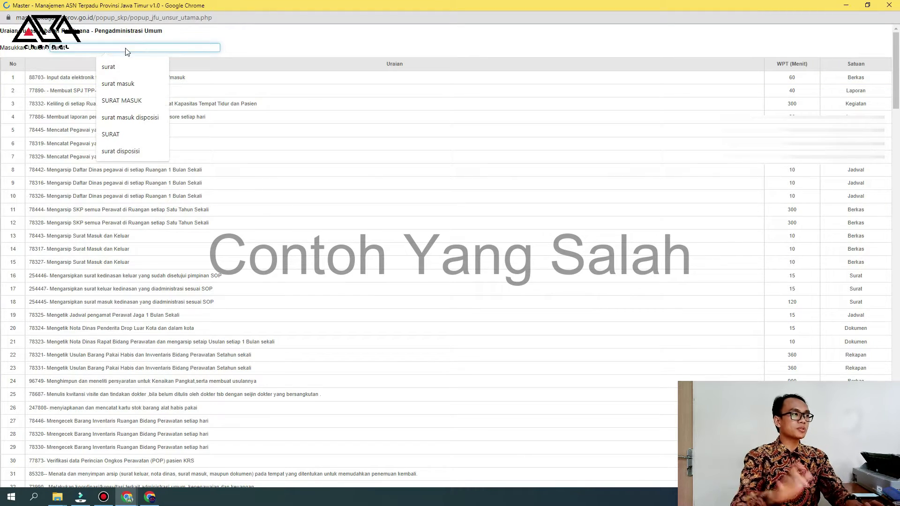
key("Return")
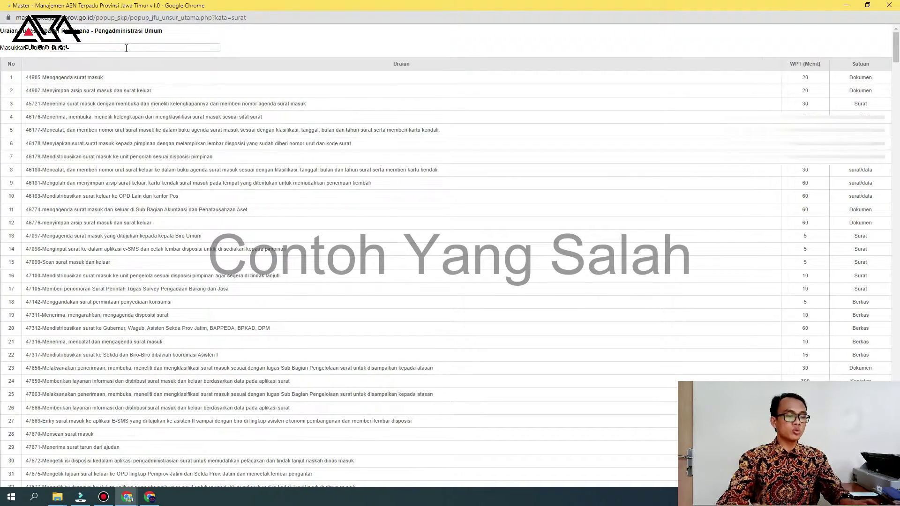
- Choose 94614 - Menata dan menyimpan arsip surat masuk dan surat keluar, with Laporan as its unit, as the Tugas Jabatan
key("ctrl+f")
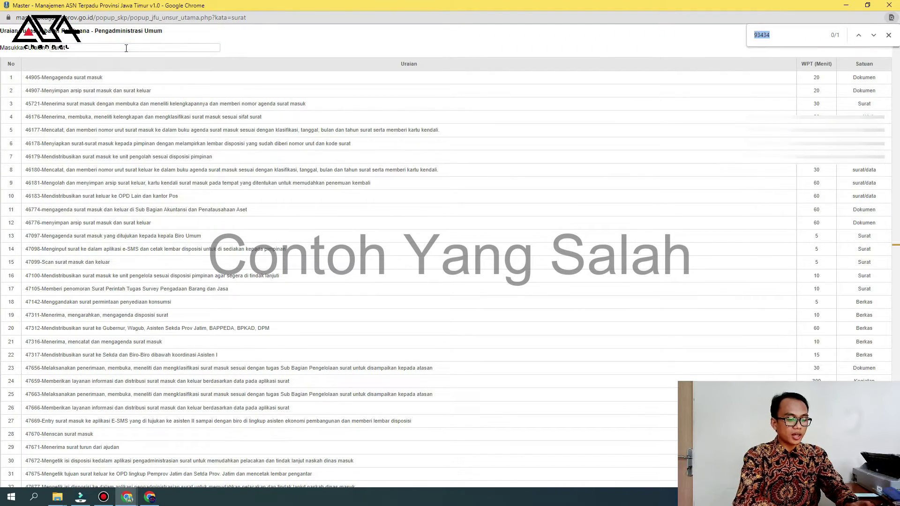
type("surat")
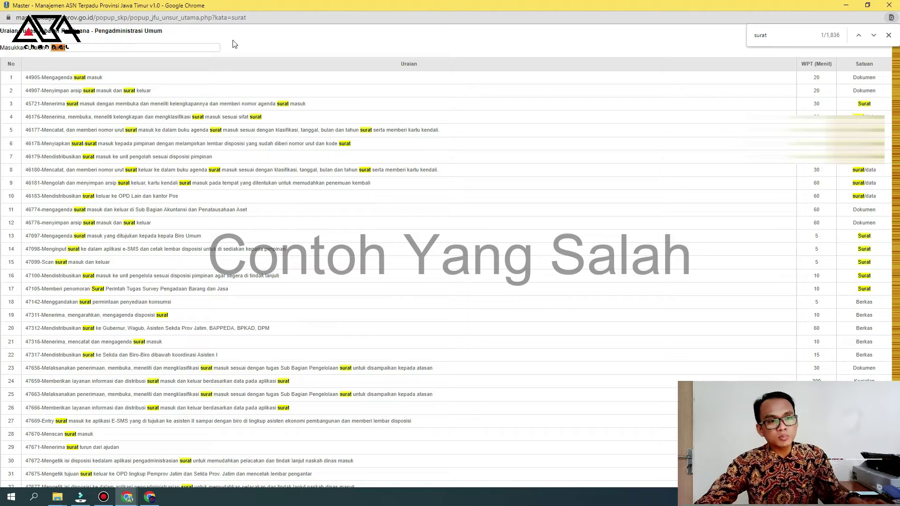
scroll(870, 328, "down", 18)
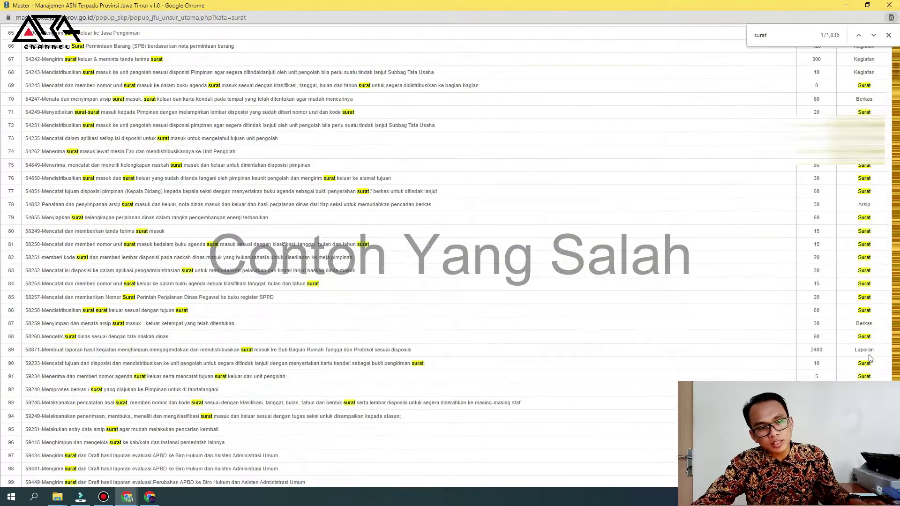
scroll(868, 336, "down", 6)
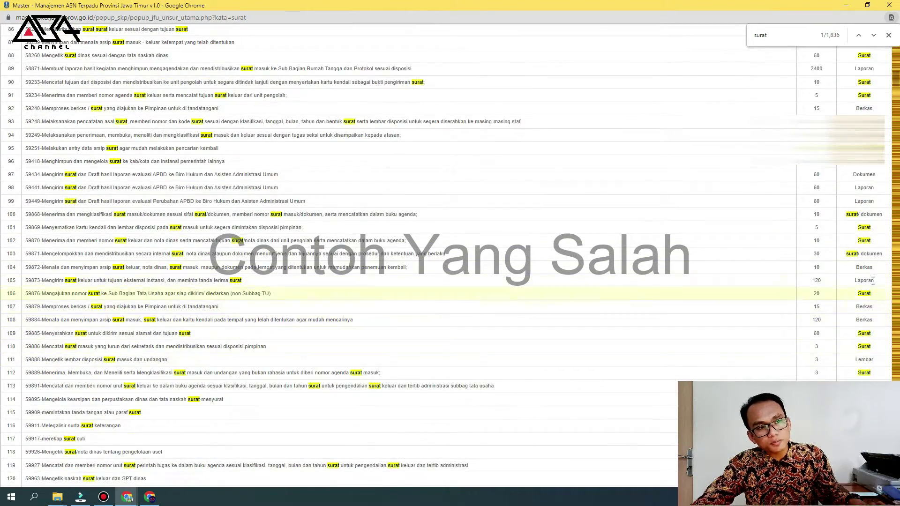
scroll(866, 275, "down", 20)
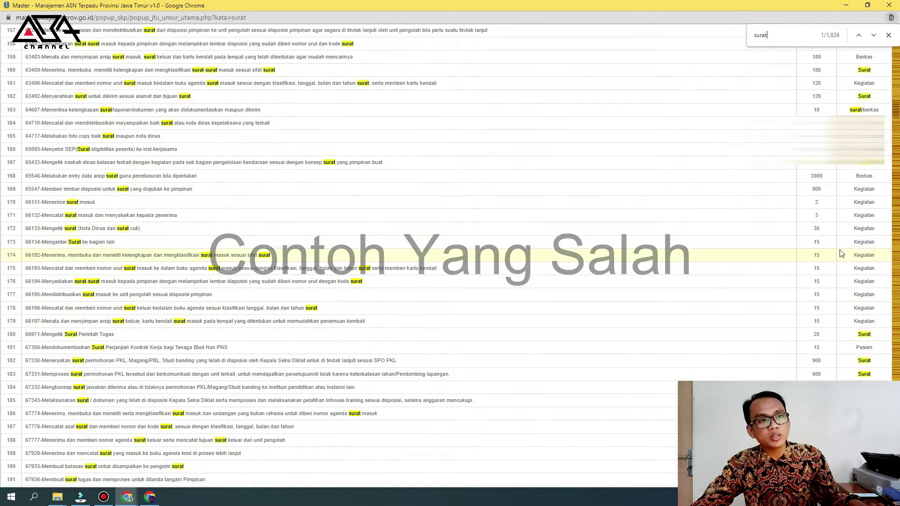
scroll(841, 253, "down", 7)
scroll(846, 281, "down", 13)
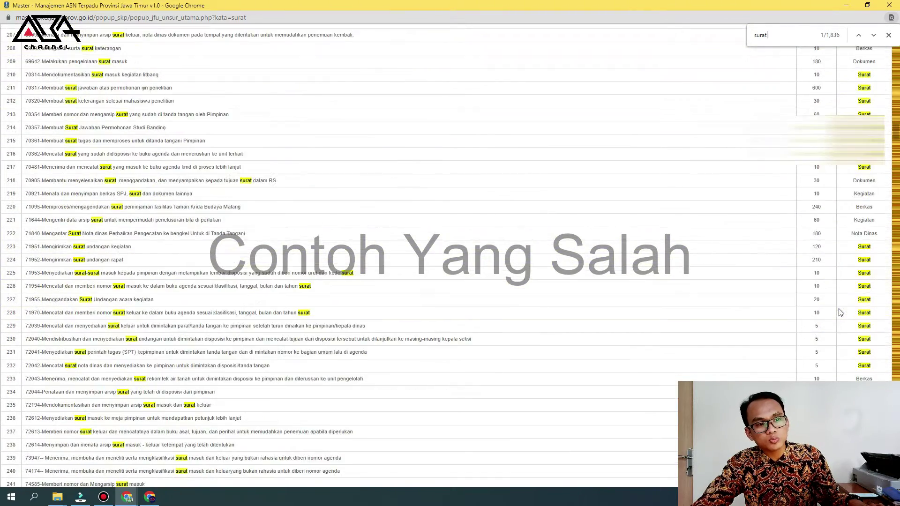
scroll(840, 313, "down", 20)
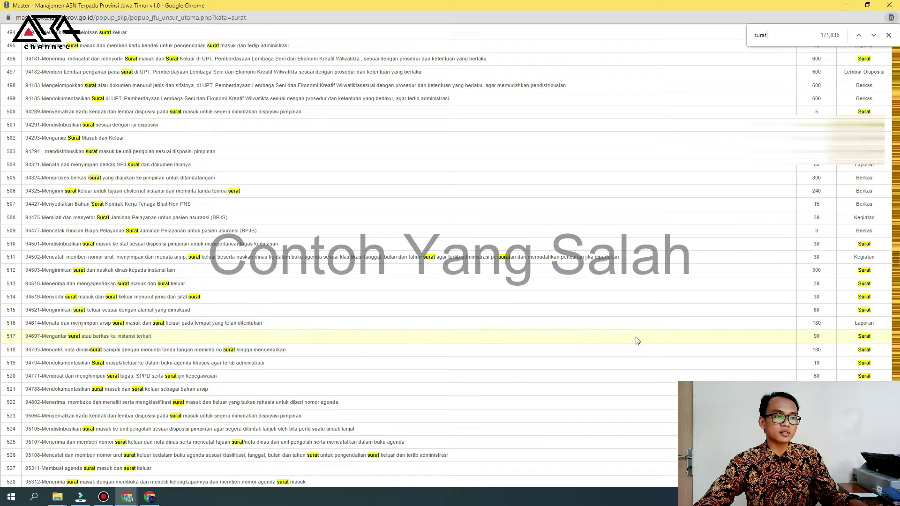
left_click(827, 330)
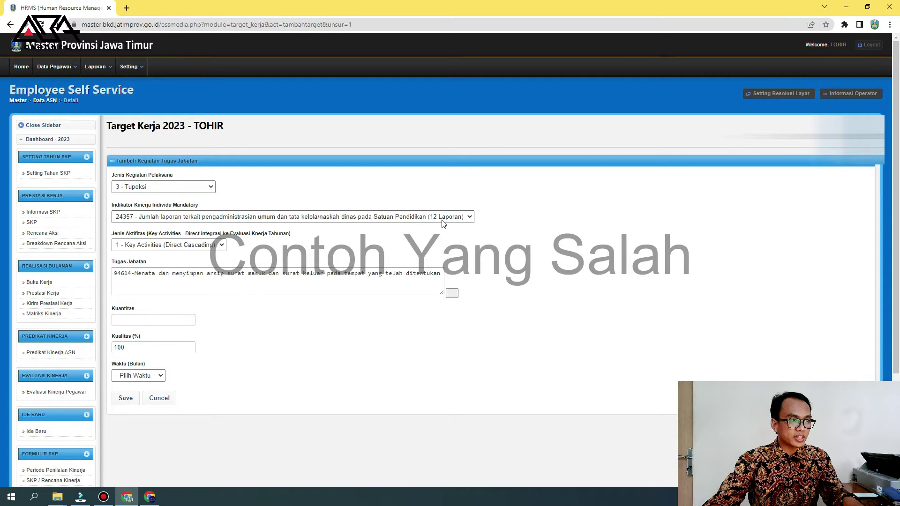
- Set the Kuantitas to 13 and the Waktu to 12 months for the 94614 task
left_click(148, 319)
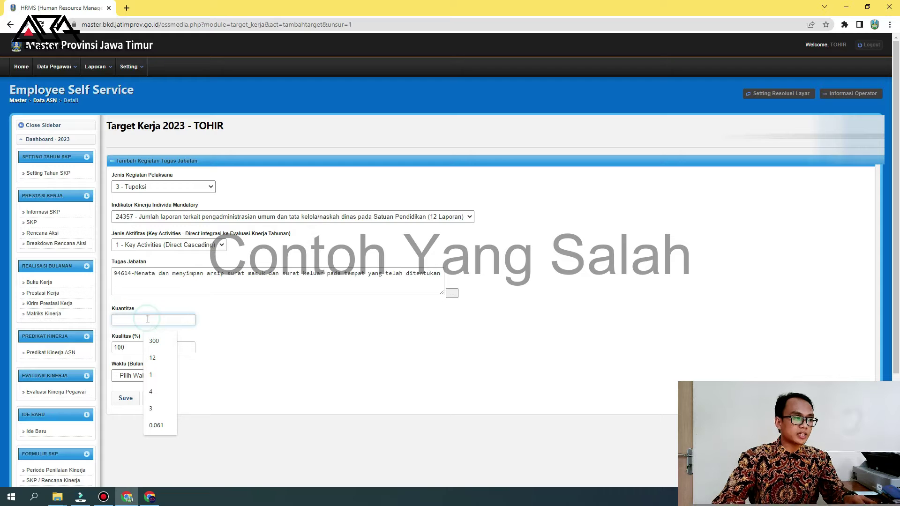
type("13")
left_click(295, 345)
left_click(137, 375)
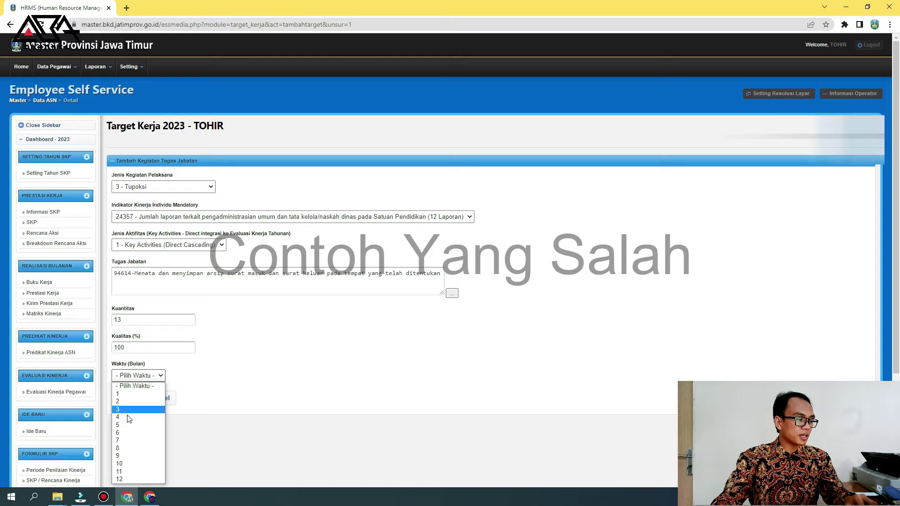
left_click(119, 479)
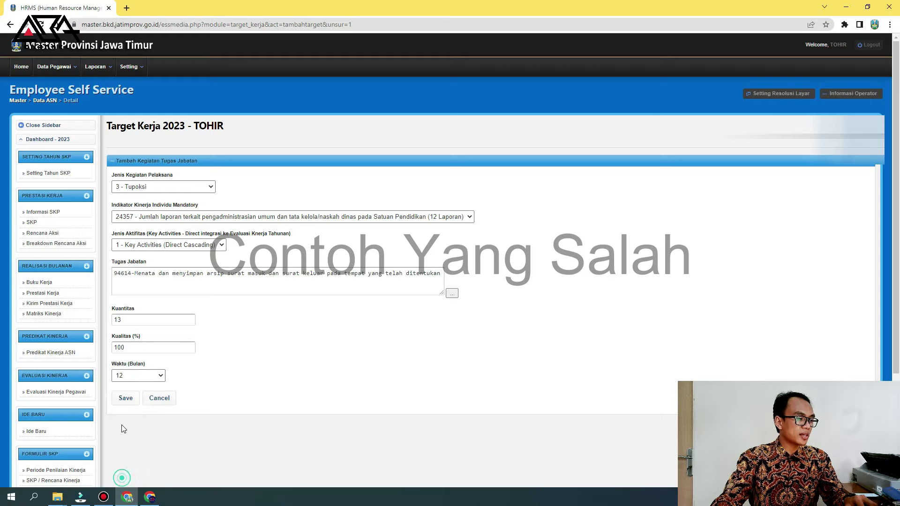
- Try to save the 24357 indicator entry with the 94614 task and examine the notice about matching indicator and Rencana Aksi amounts
left_click(124, 399)
left_click(493, 76)
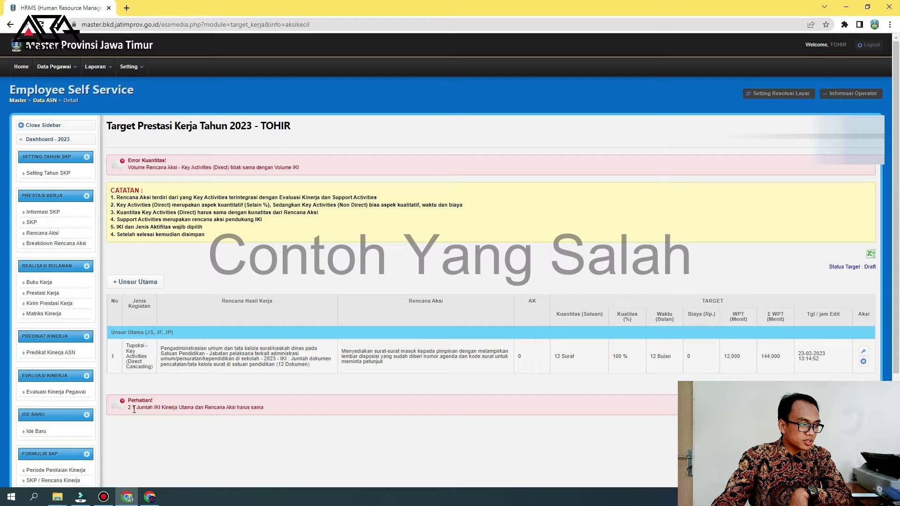
left_click_drag(127, 408, 136, 408)
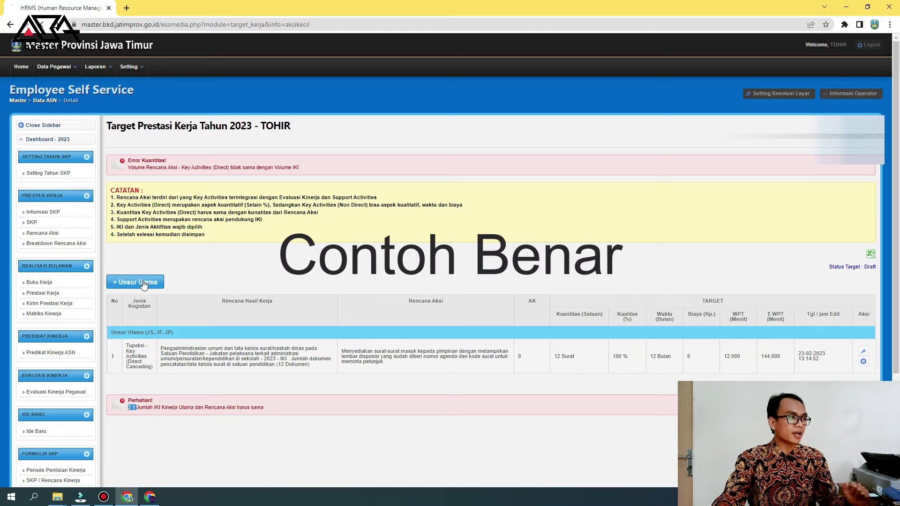
- Start a new Unsur Utama entry with 3 - Tupoksi, indicator 24357 - Jumlah laporan terkait pengadministrasian umum, and 1 - Key Activities (Direct Cascading)
left_click(144, 283)
left_click(170, 187)
left_click(170, 187)
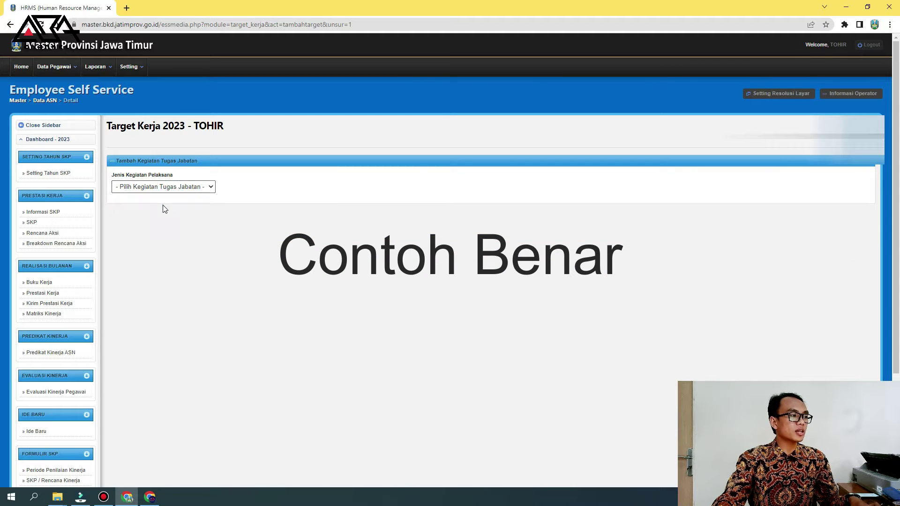
left_click(165, 209)
left_click(167, 217)
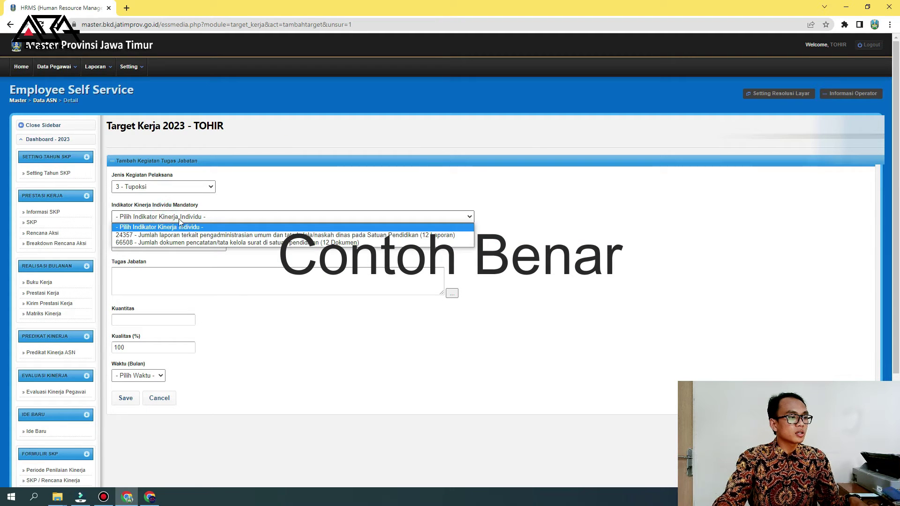
left_click(190, 233)
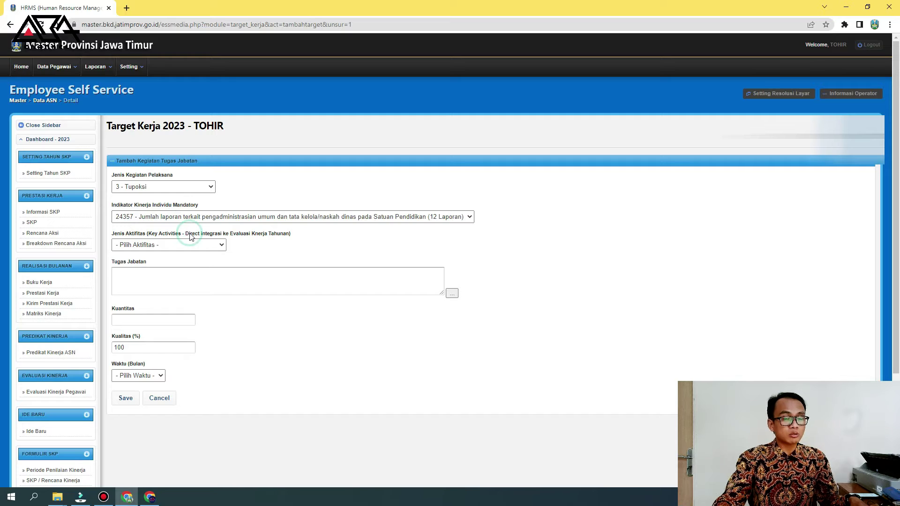
left_click(189, 244)
left_click(182, 264)
left_click(182, 268)
- Open the Tugas Jabatan task list for the new 24357 entry and filter it by surat
left_click(452, 294)
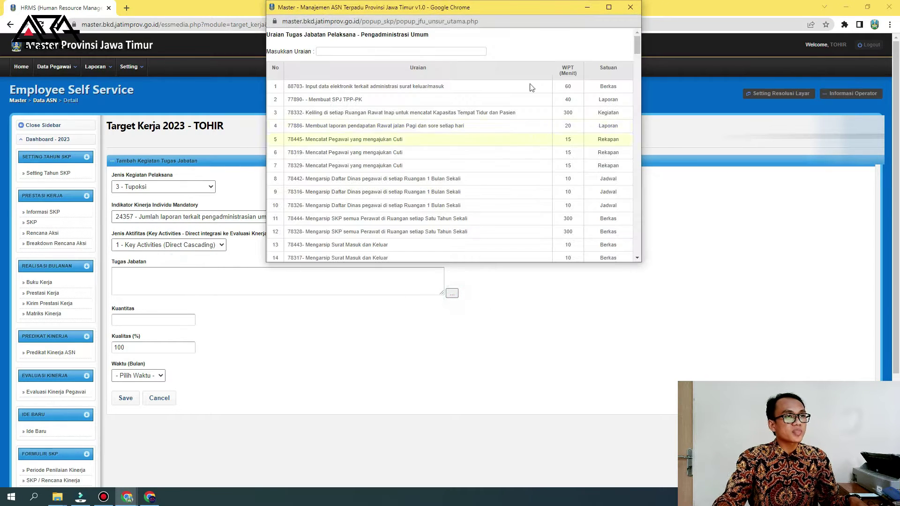
left_click(609, 8)
left_click(189, 47)
type("aura")
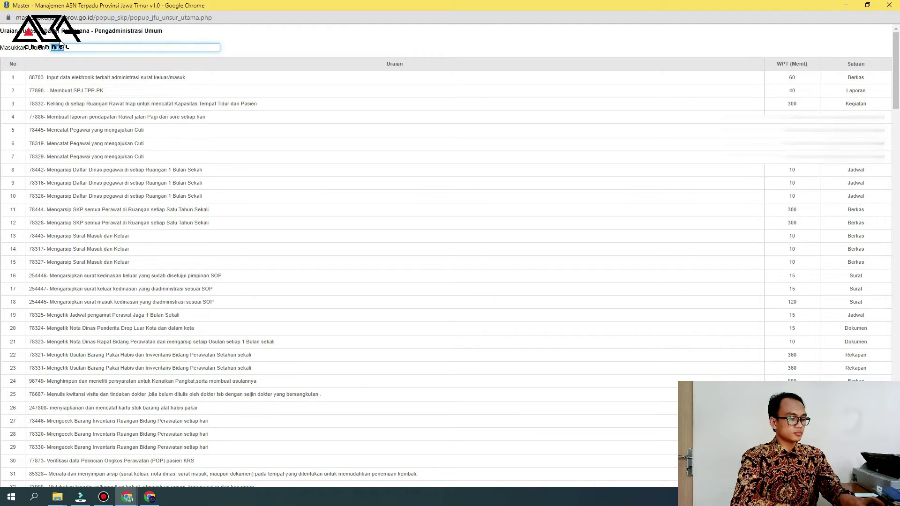
type("t")
key("Return")
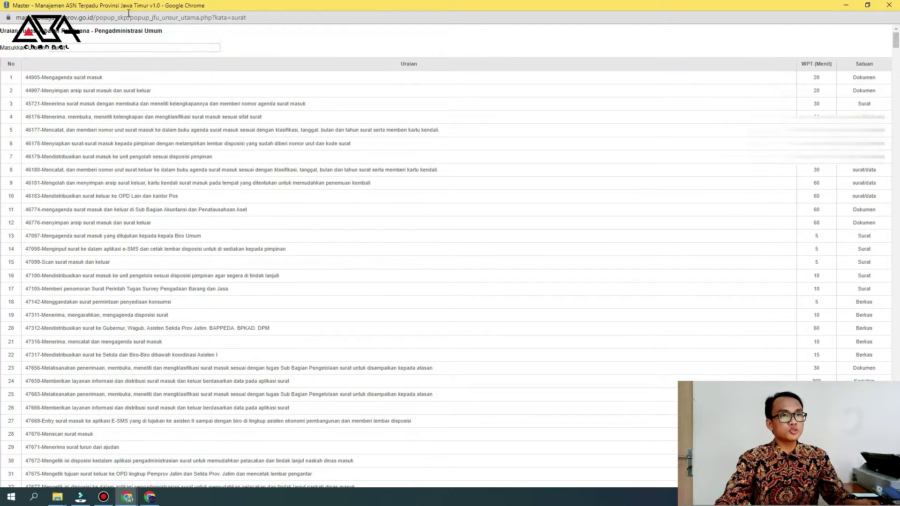
- Find laporan within the filtered tasks and choose 88130 - Membuat laporan hasil kegiatan, with Laporan as its unit
scroll(749, 235, "down", 1)
key("ctrl+f")
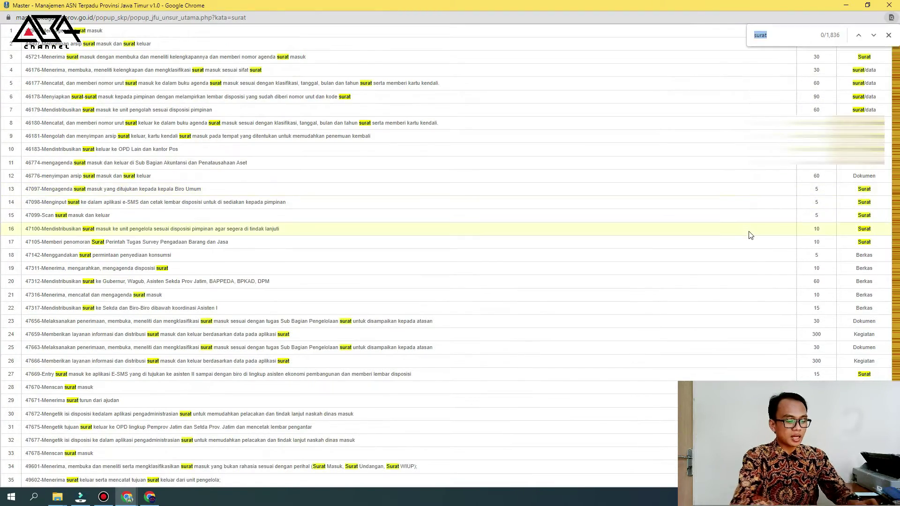
type("laporan")
key("Return")
key("Return")
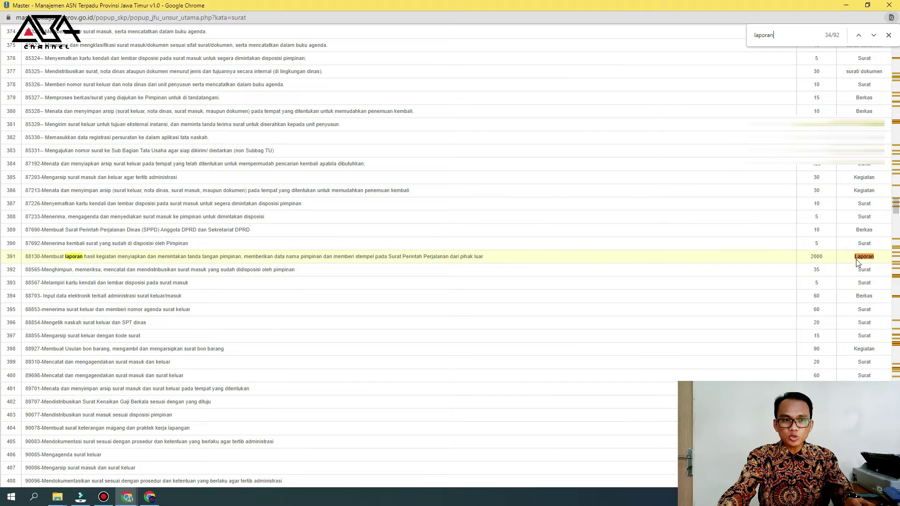
left_click(712, 256)
- Set the Kuantitas to 12 and the Waktu to 12 months for the 88130 task and save the entry
left_click(180, 320)
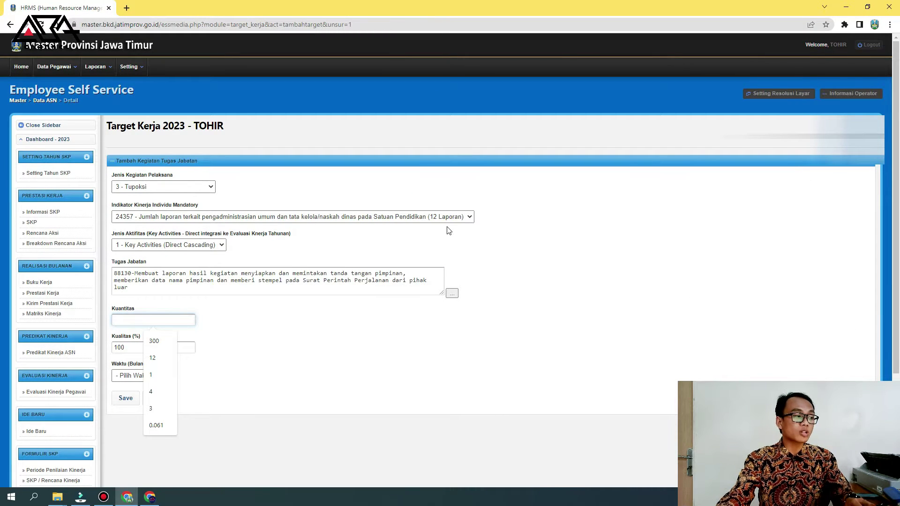
type("12")
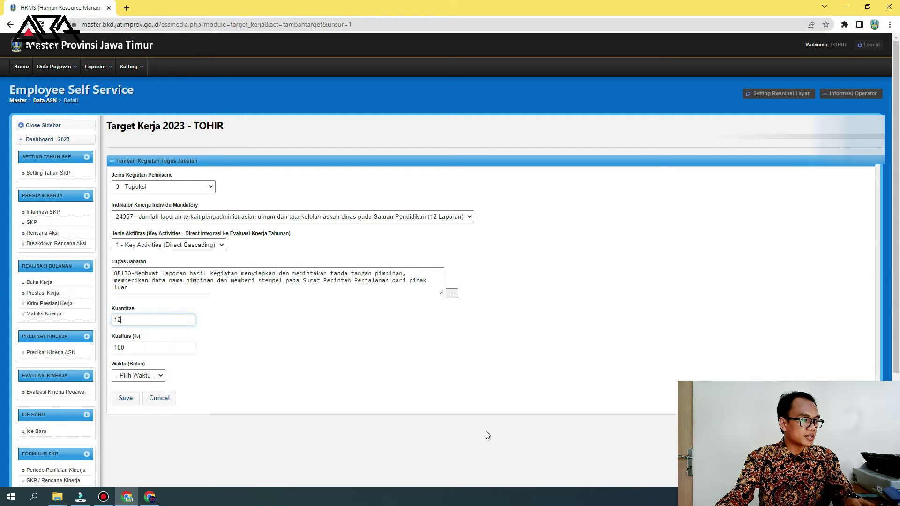
left_click(147, 378)
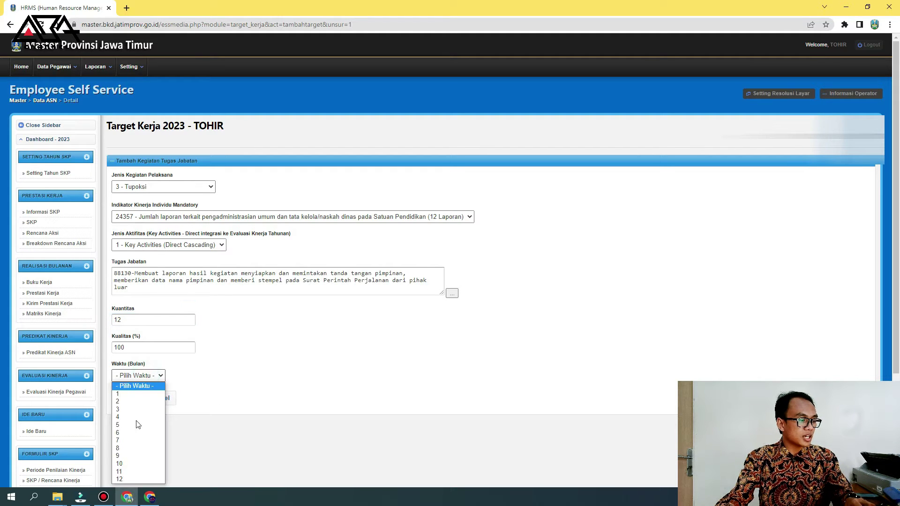
left_click(129, 478)
left_click(125, 398)
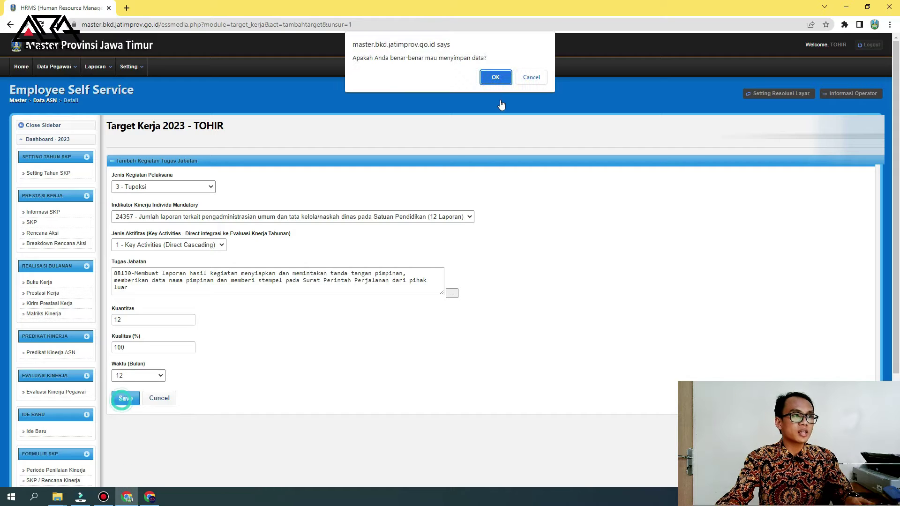
left_click(501, 77)
- Start another Unsur Utama entry with 3 - Tupoksi, indicator 66508 - Jumlah dokumen pencatatan/tata kelola surat, and 3 - Support Activities
scroll(486, 134, "down", 3)
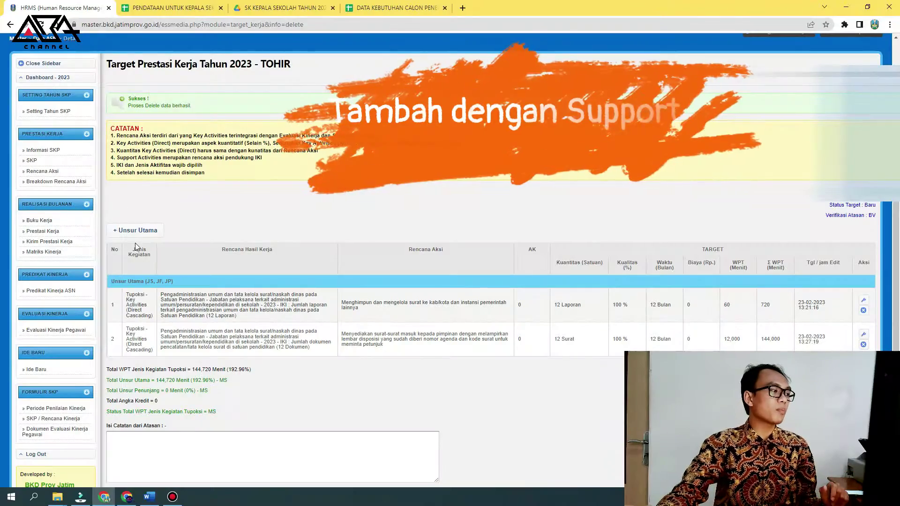
left_click(137, 230)
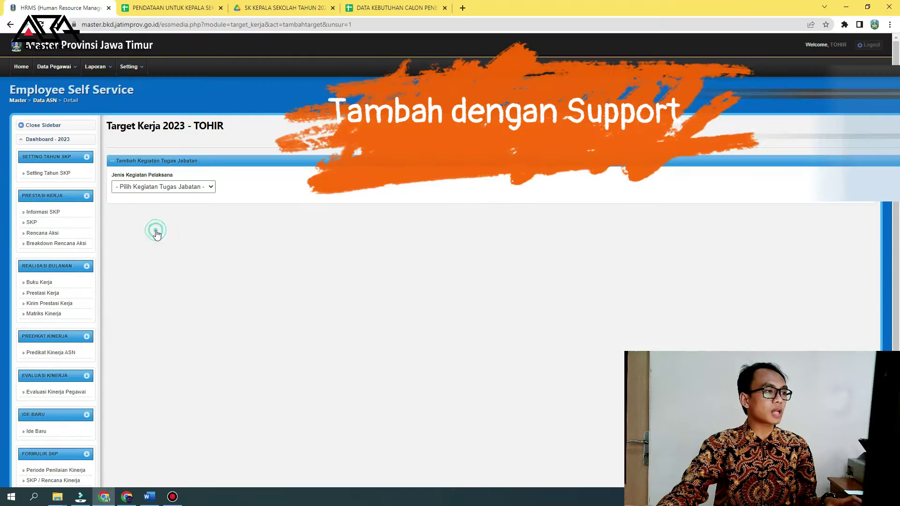
left_click(159, 186)
left_click(154, 205)
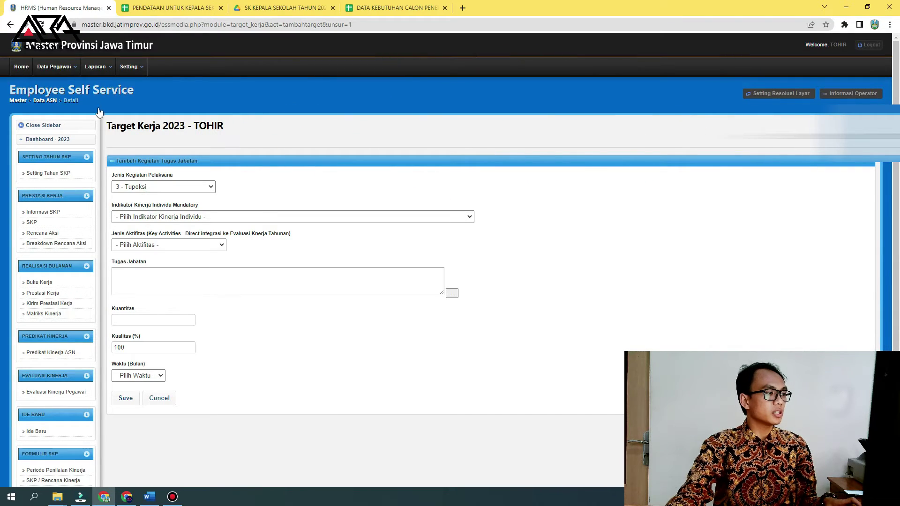
left_click(258, 217)
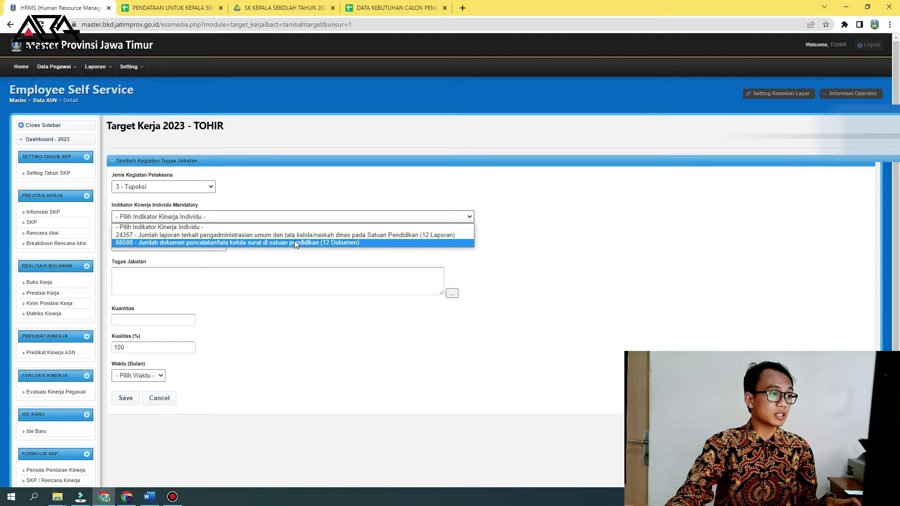
left_click(291, 253)
left_click(217, 245)
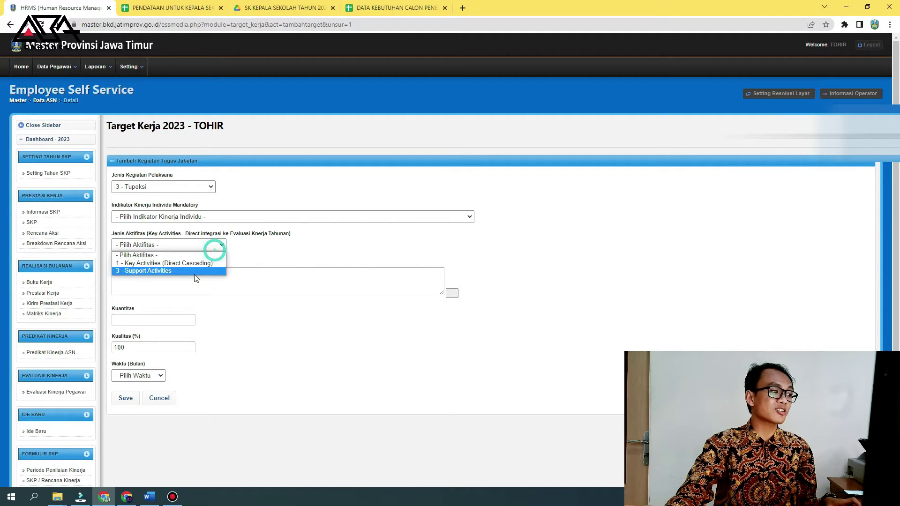
left_click(366, 219)
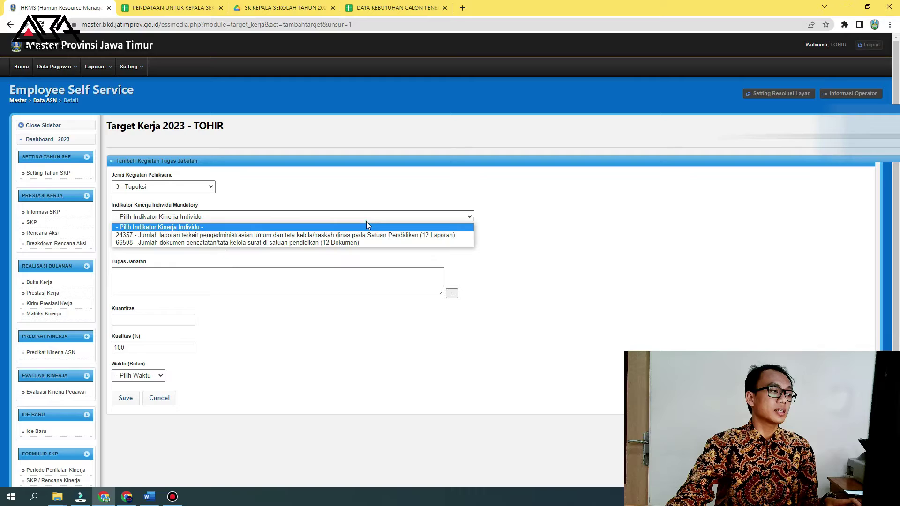
left_click(352, 243)
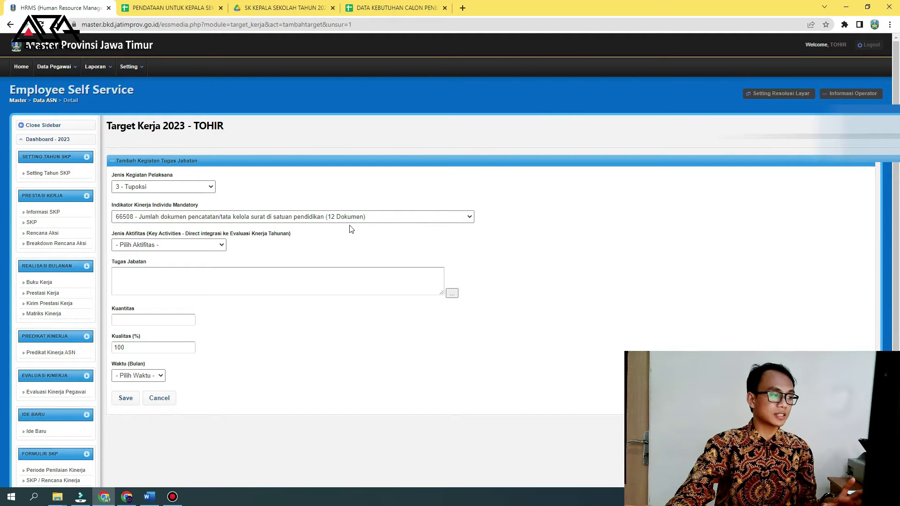
left_click(212, 244)
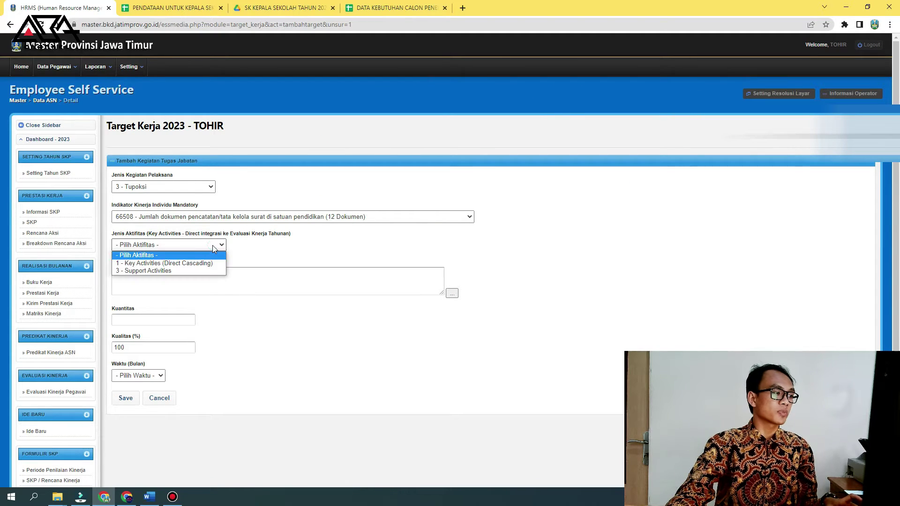
left_click(201, 271)
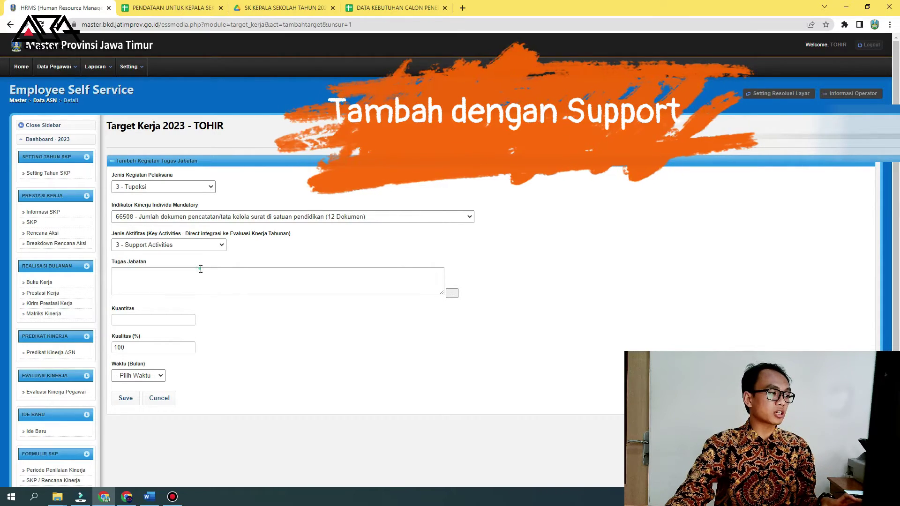
- Filter the Tugas Jabatan task list by surat and choose 46776 - menyimpan arsip surat masuk dan surat keluar
left_click(452, 293)
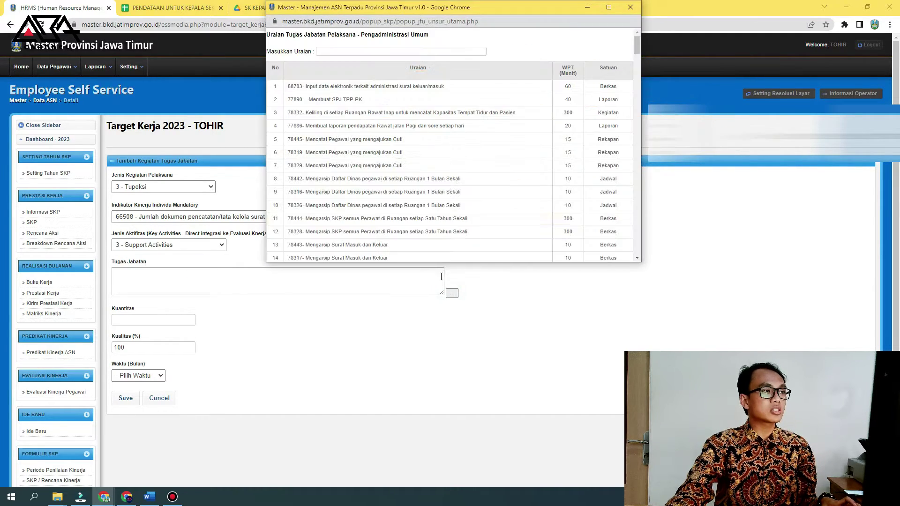
left_click(609, 6)
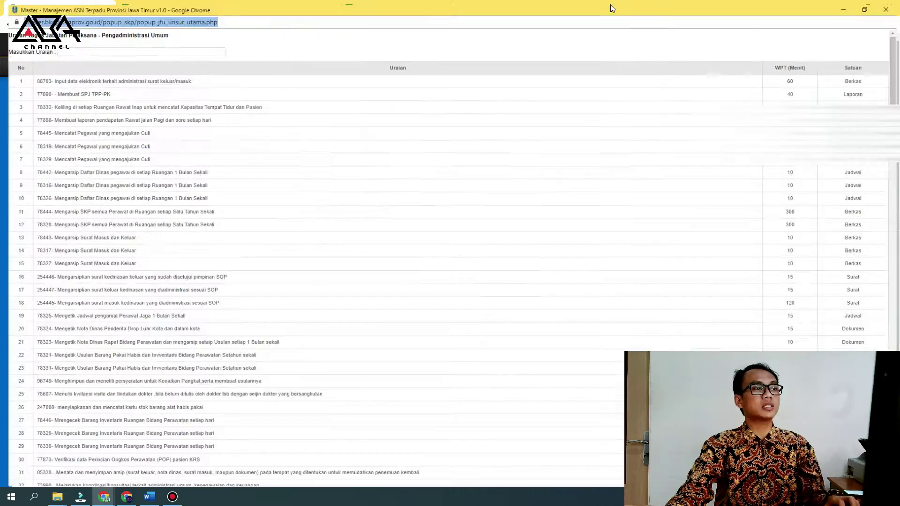
left_click(186, 49)
type("surat")
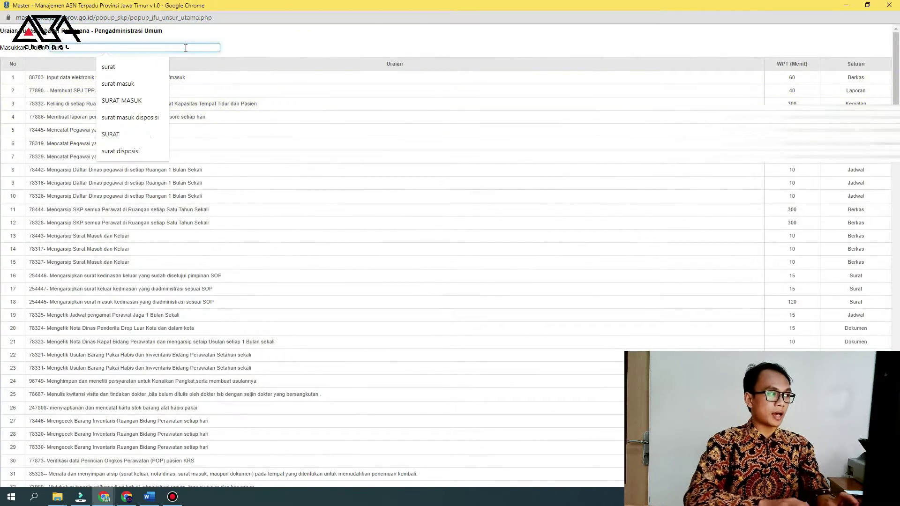
key("Return")
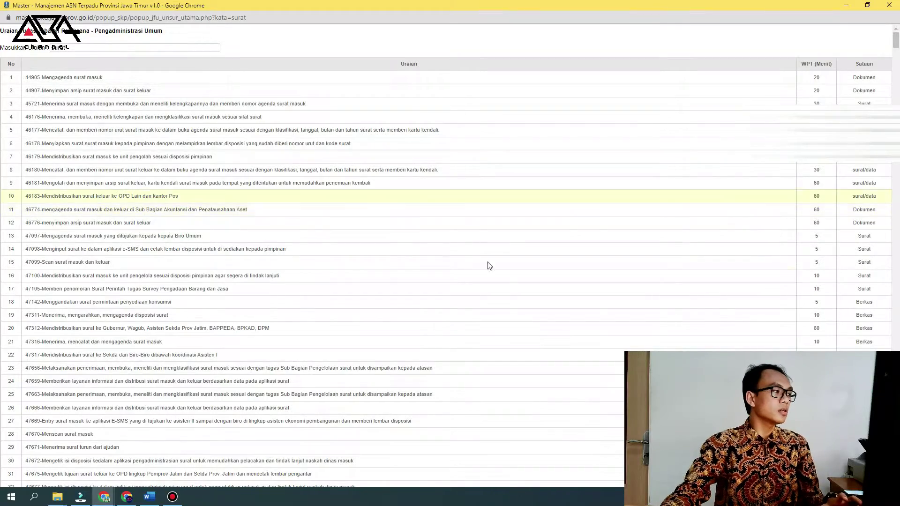
left_click(306, 223)
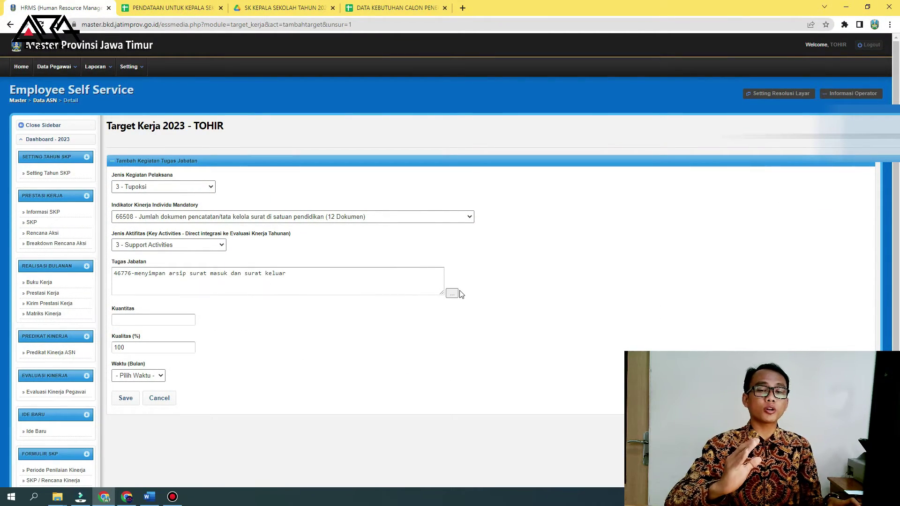
- Set the Kuantitas to 12 and the Waktu to 12 months for the 46776 support task and save the entry
left_click(176, 322)
type("12")
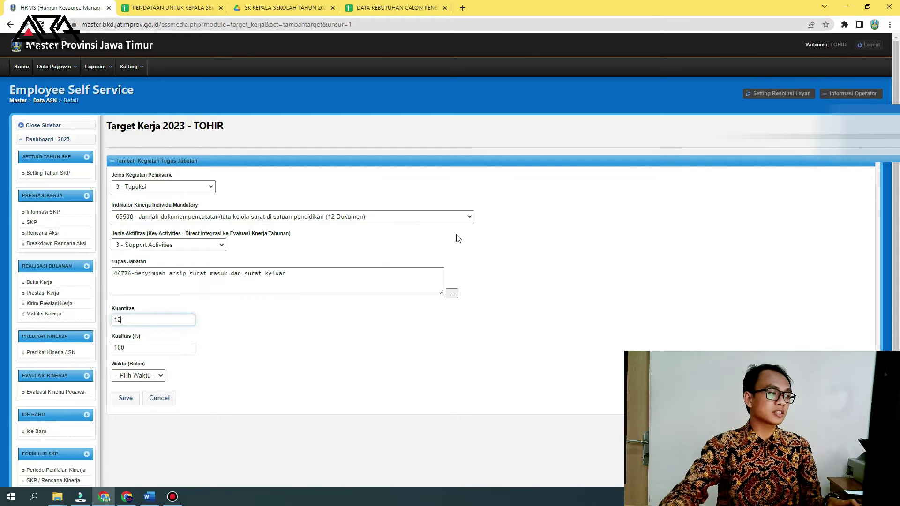
left_click(162, 375)
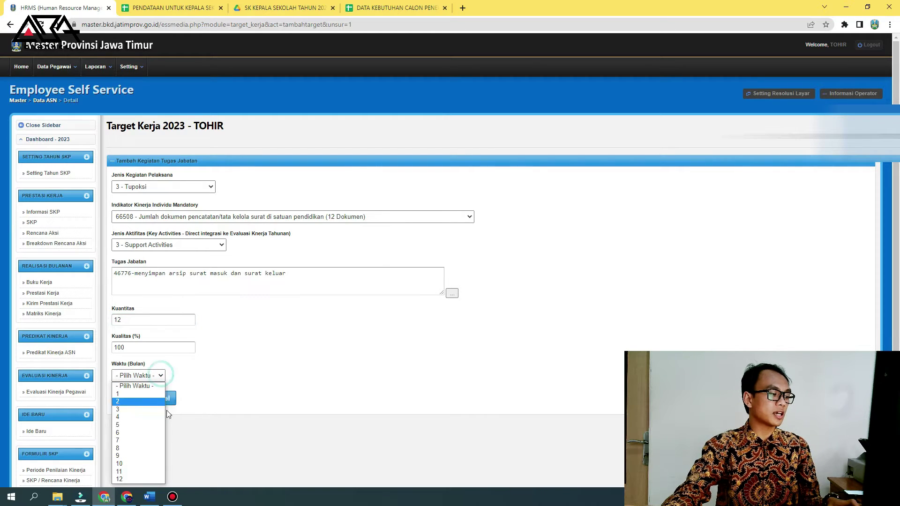
left_click(151, 477)
left_click(125, 398)
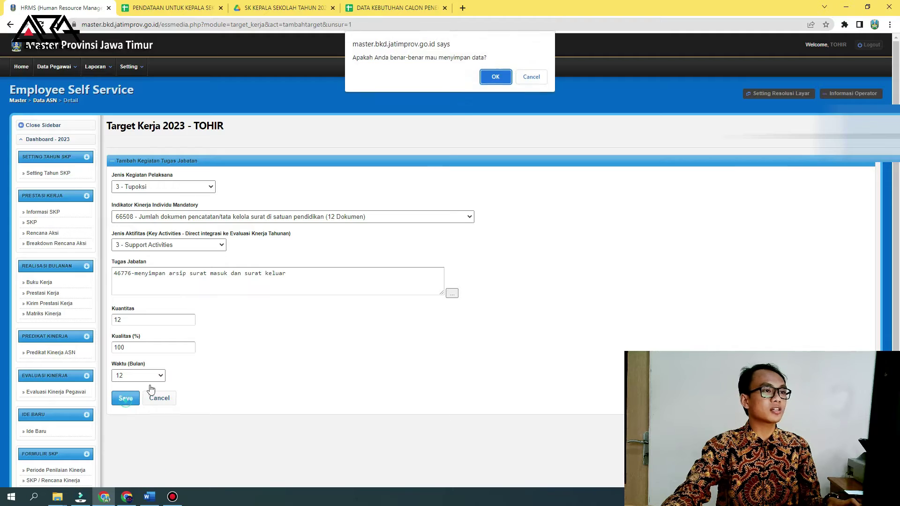
left_click(493, 79)
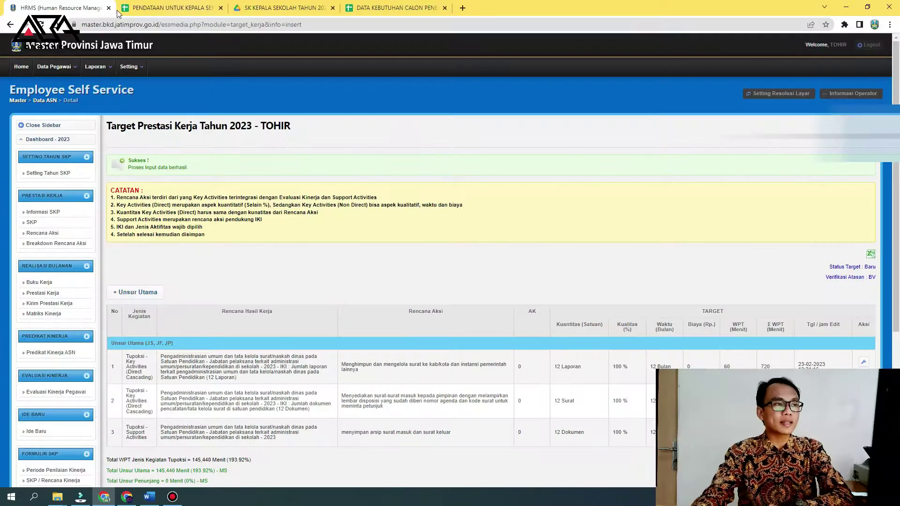
- Open the Breakdown Rencana Aksi and the monthly breakdown of the Menghimpun dan mengelola surat ke kab/kota task
right_click(420, 151)
left_click(466, 180)
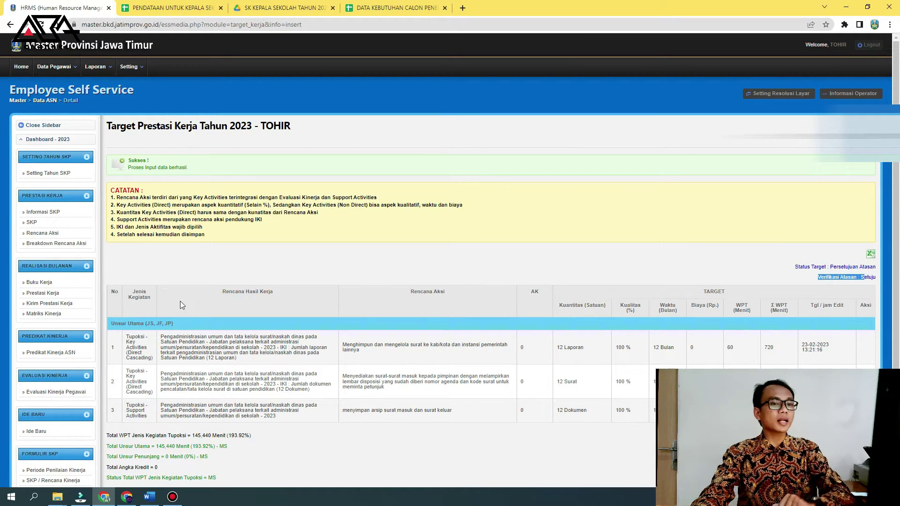
left_click(75, 244)
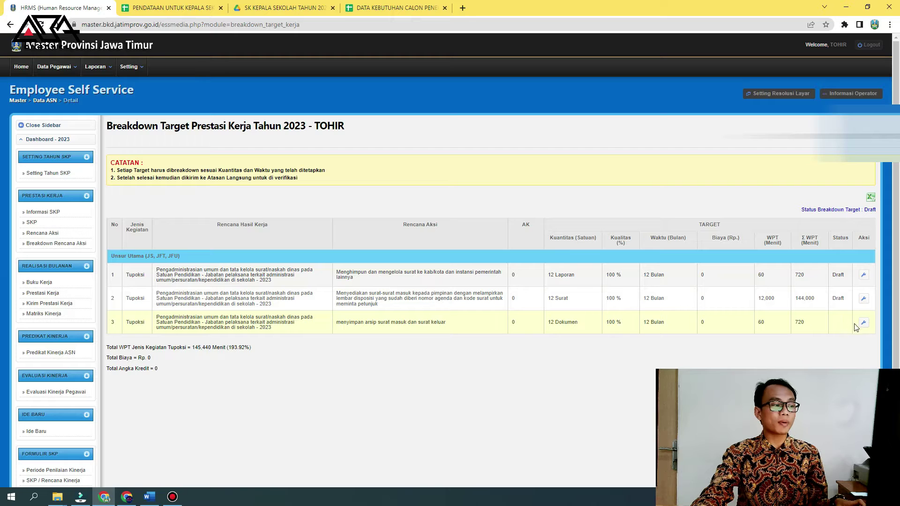
left_click(865, 275)
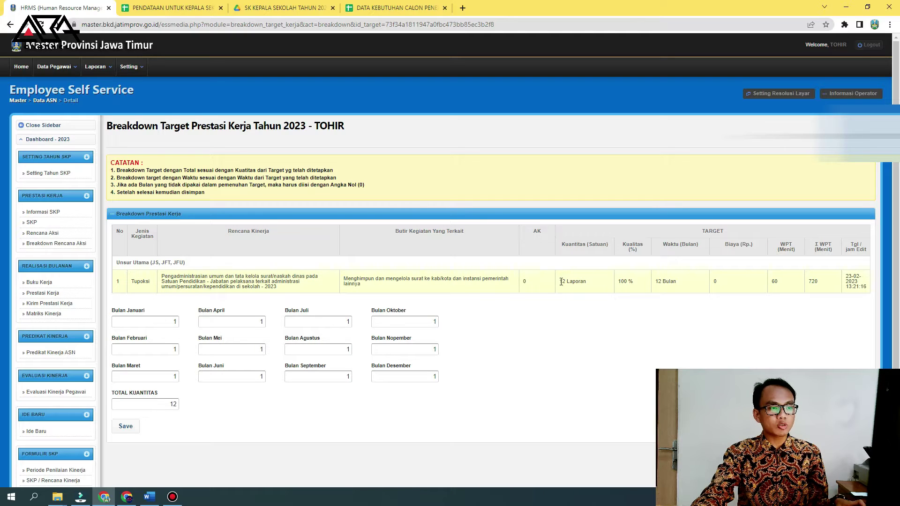
- Save the breakdown of Menghimpun dan mengelola surat ke kab/kota with a quantity of 1 in each month
double_click(168, 406)
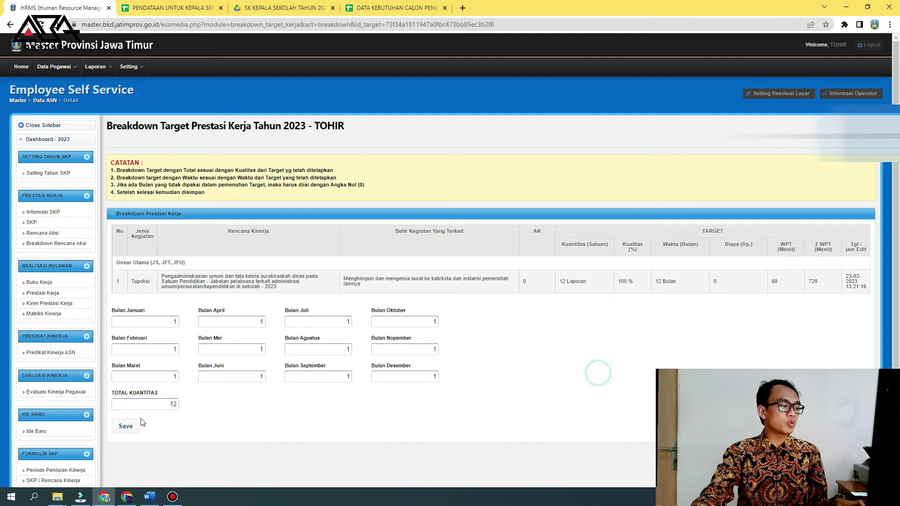
left_click(130, 428)
left_click(495, 78)
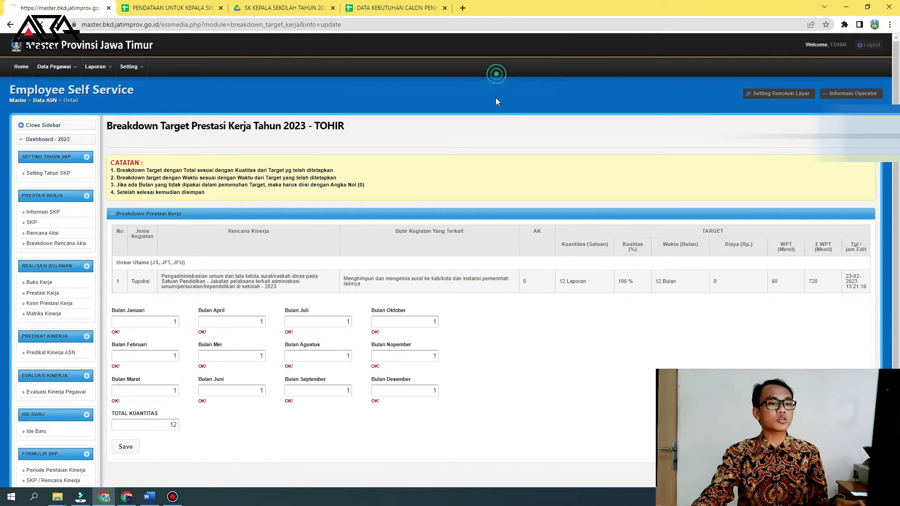
- Open the monthly breakdown of the Menyediakan surat-surat masuk kepada pimpinan task and save it with 1 per month
left_click(863, 326)
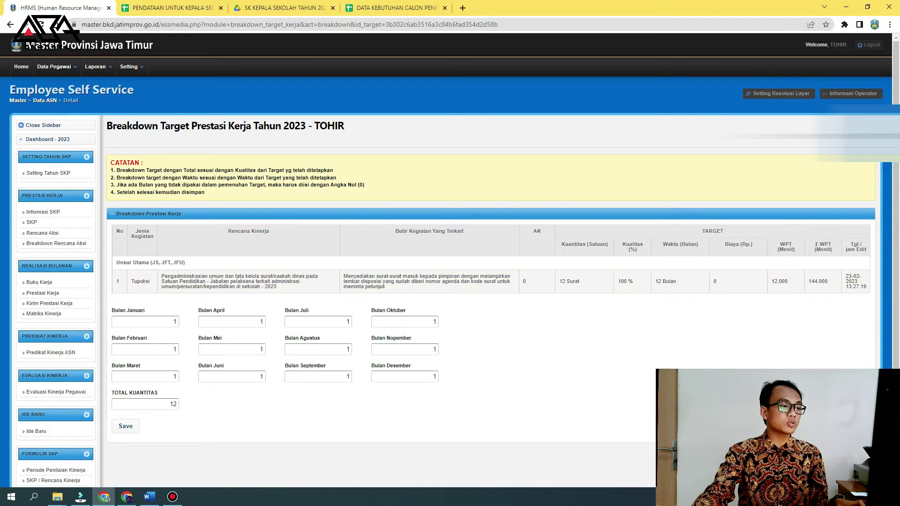
left_click(126, 427)
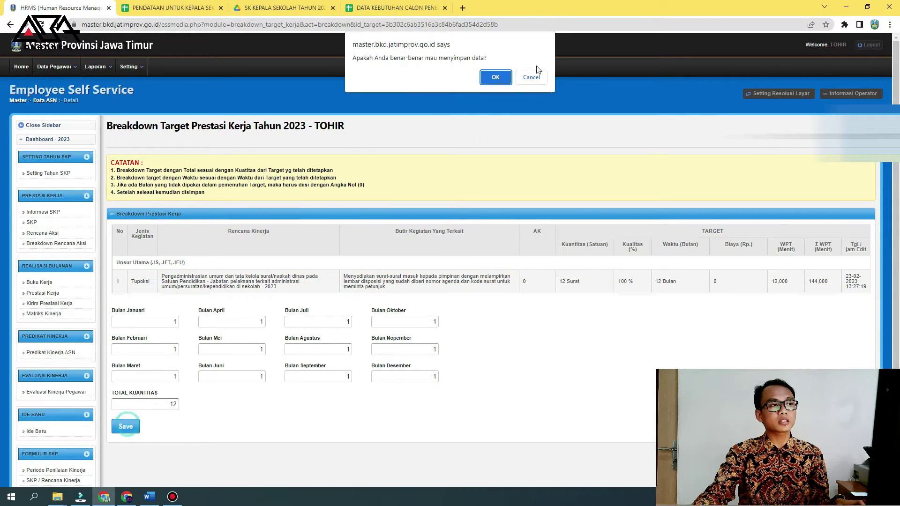
left_click(495, 78)
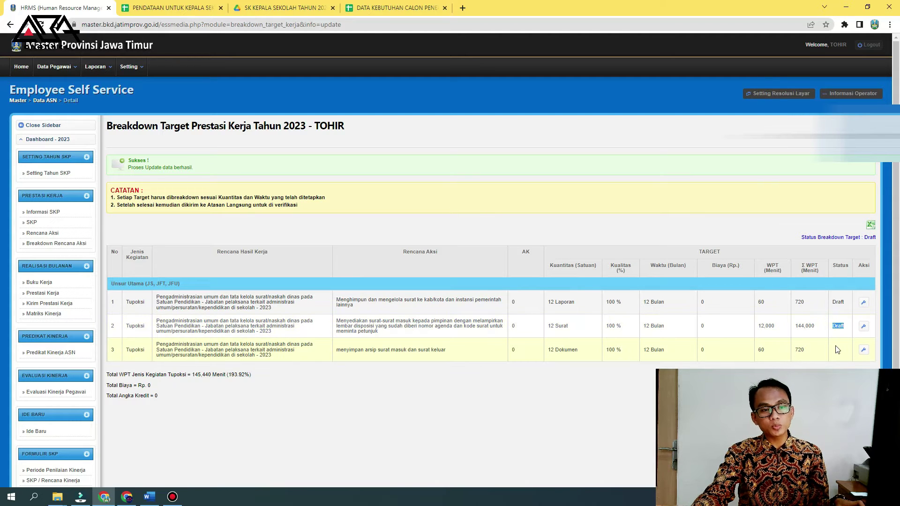
- Open the breakdown of menyimpan arsip surat masuk dan surat keluar, enter 1 for every month except Juli, and try to save it
left_click(864, 350)
triple_click(587, 282)
left_click(144, 320)
type("1\t1\t1\t1\t1\t1\t\t1\t1\t1\t1\t1")
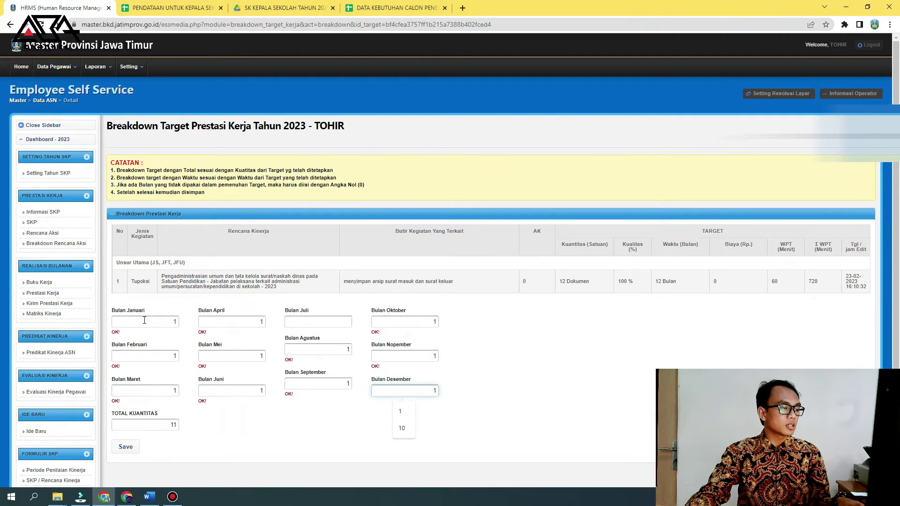
double_click(168, 425)
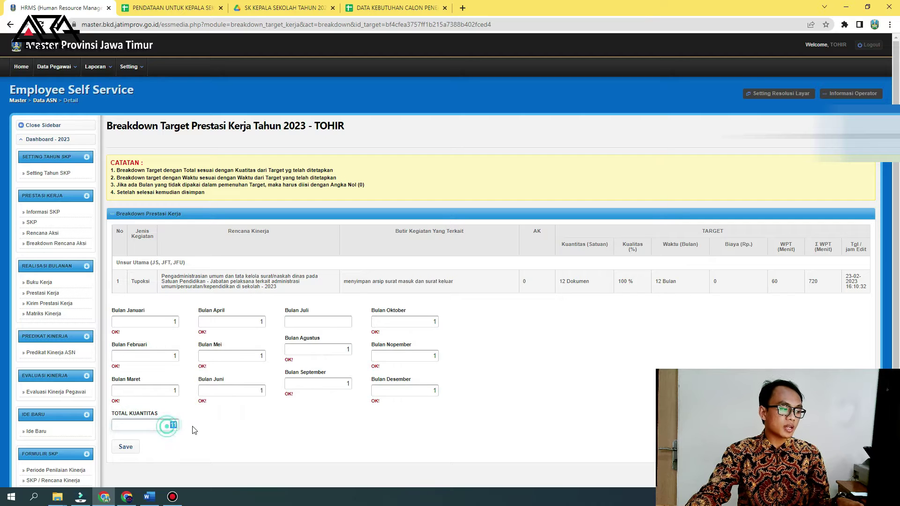
left_click(123, 450)
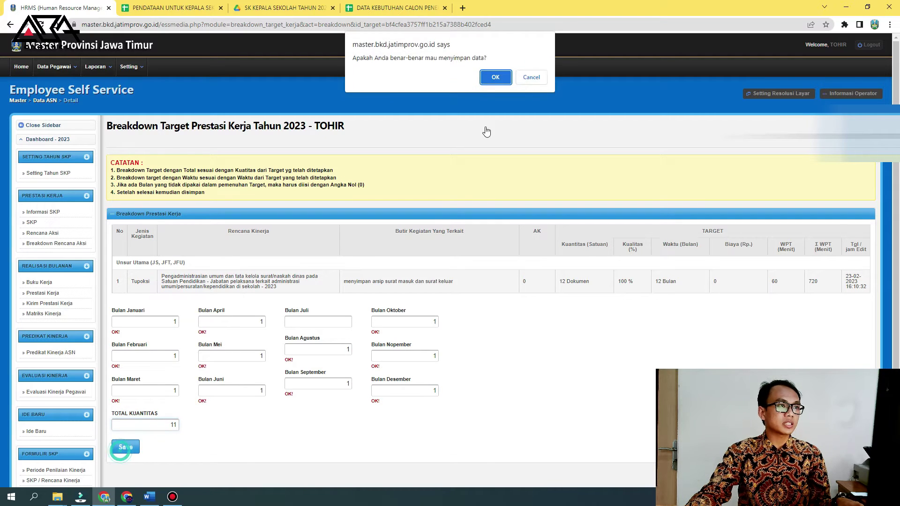
left_click(488, 79)
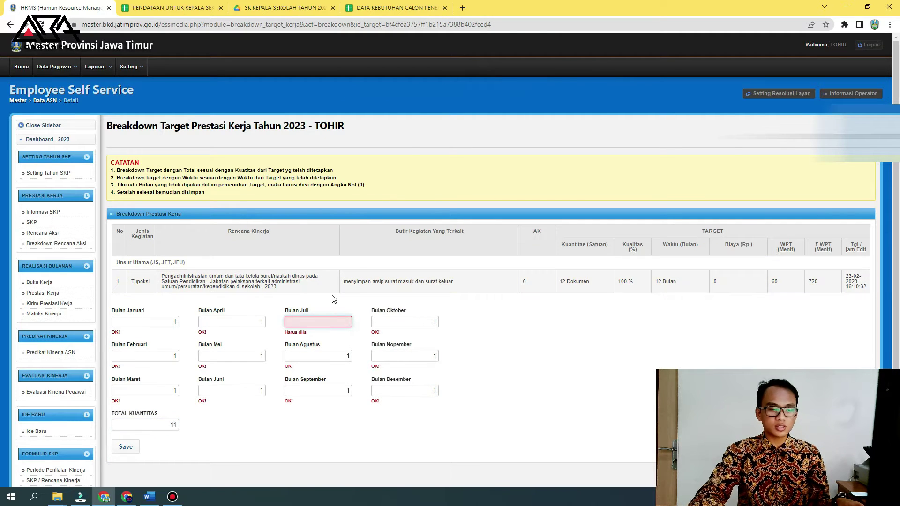
- Set Bulan Juli to 1 and save the breakdown of the menyimpan arsip task
type("1")
left_click(128, 447)
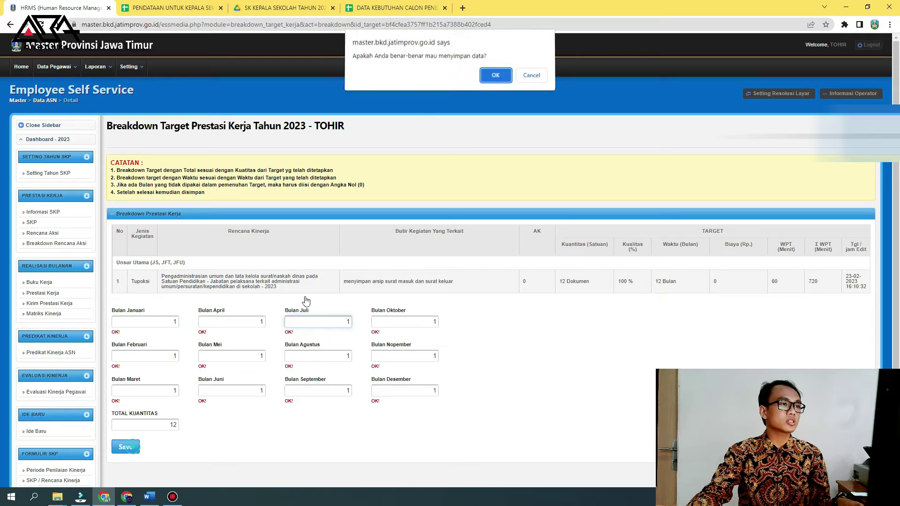
left_click(496, 77)
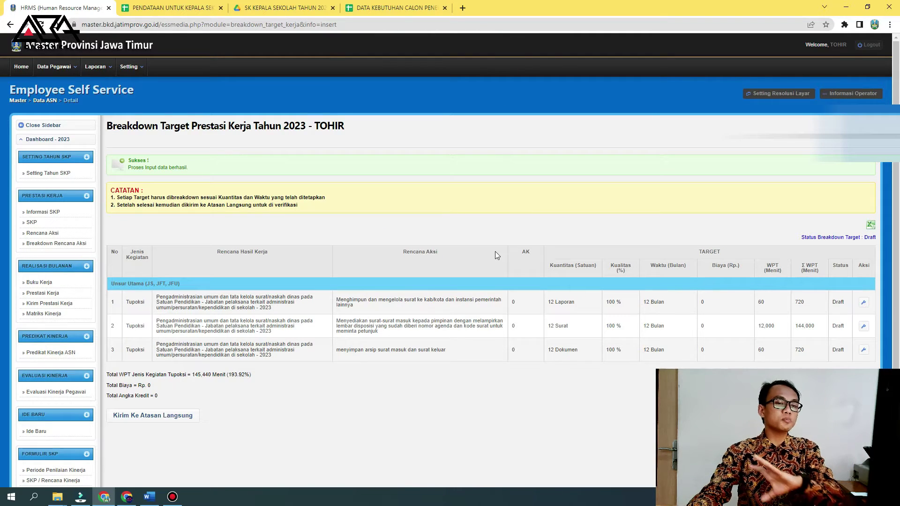
- Send the target breakdown to the direct supervisor and reload the employee's breakdown page to check the supervisor verification status
left_click(173, 417)
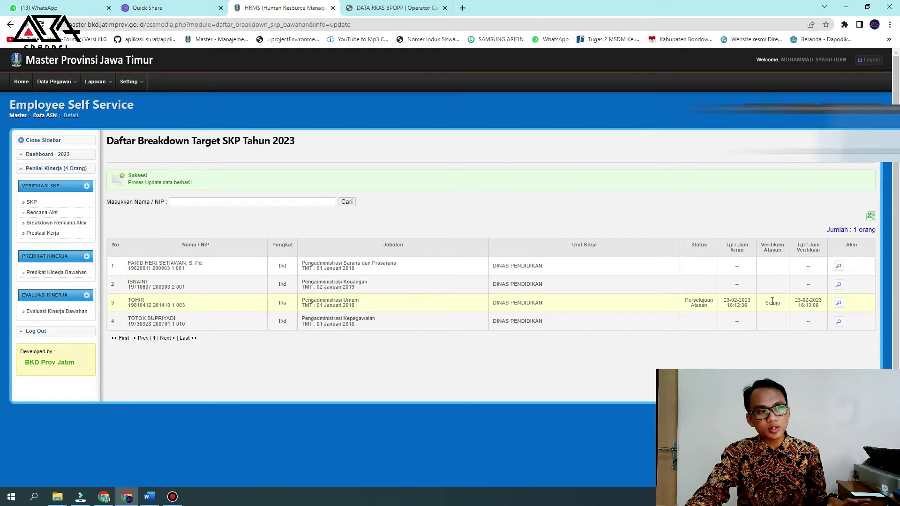
left_click(104, 497)
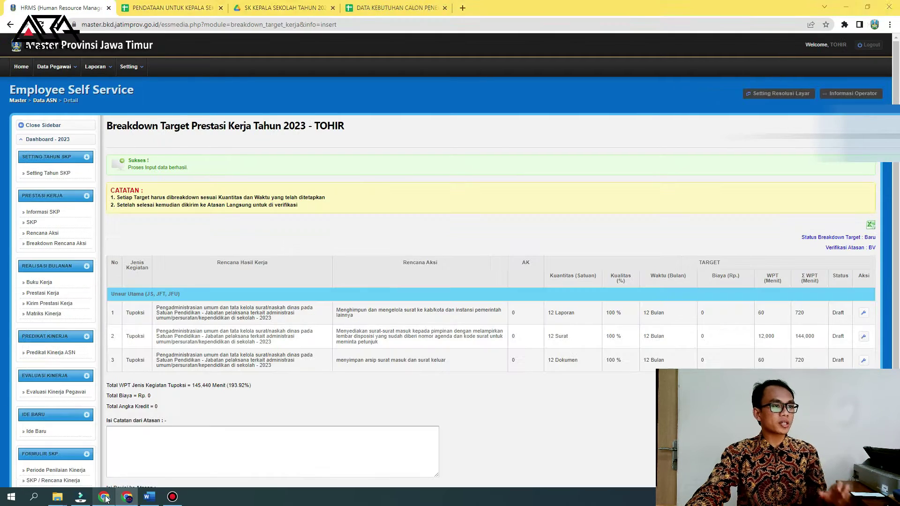
right_click(435, 138)
left_click(450, 162)
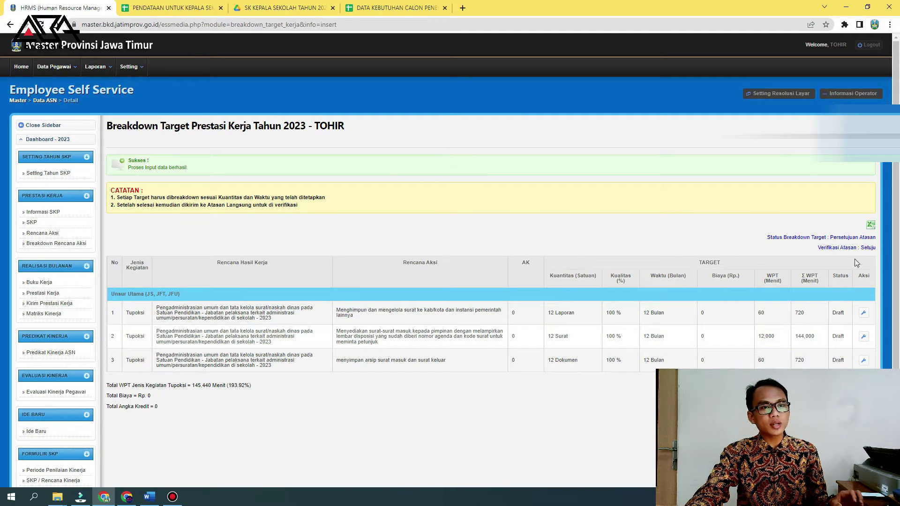
mouse_move(879, 248)
left_mouse_down()
mouse_move(823, 246)
mouse_move(879, 249)
left_mouse_up()
left_click(823, 246)
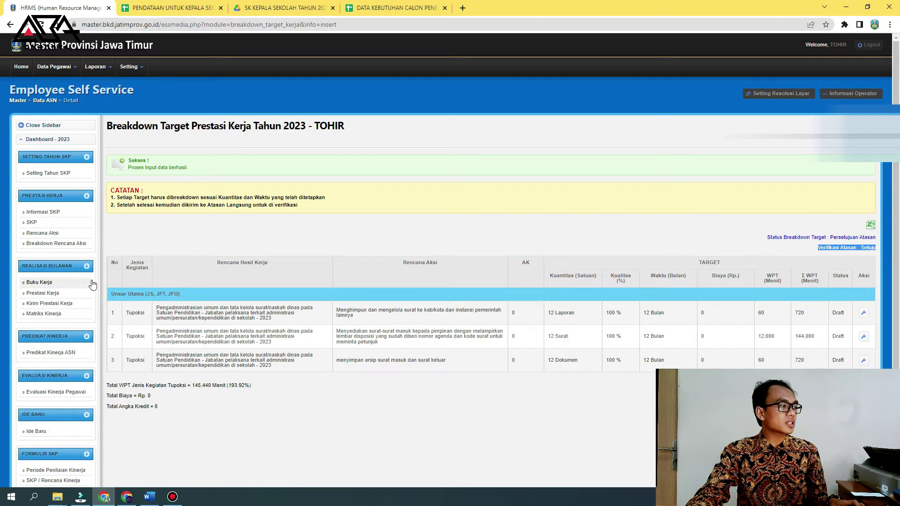
- Open the Buku Kerja and list its tasks for 01 - Januari
left_click(78, 287)
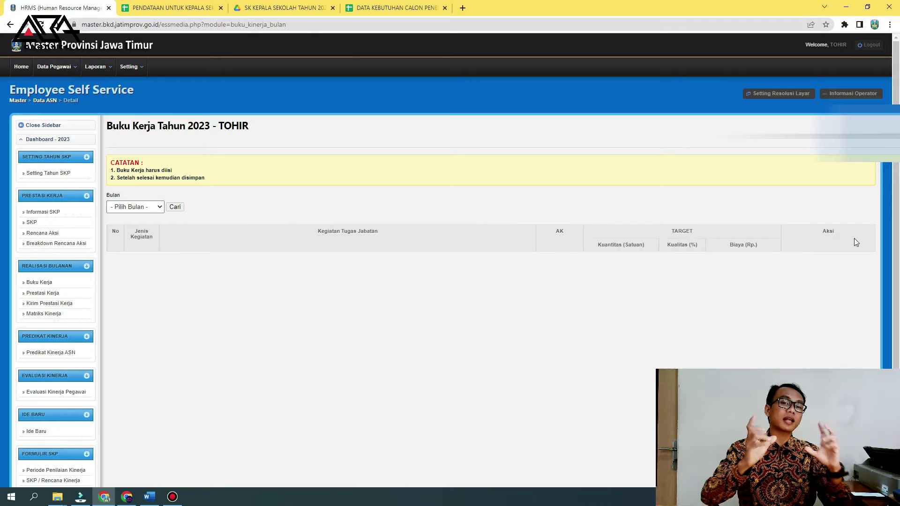
left_click(135, 207)
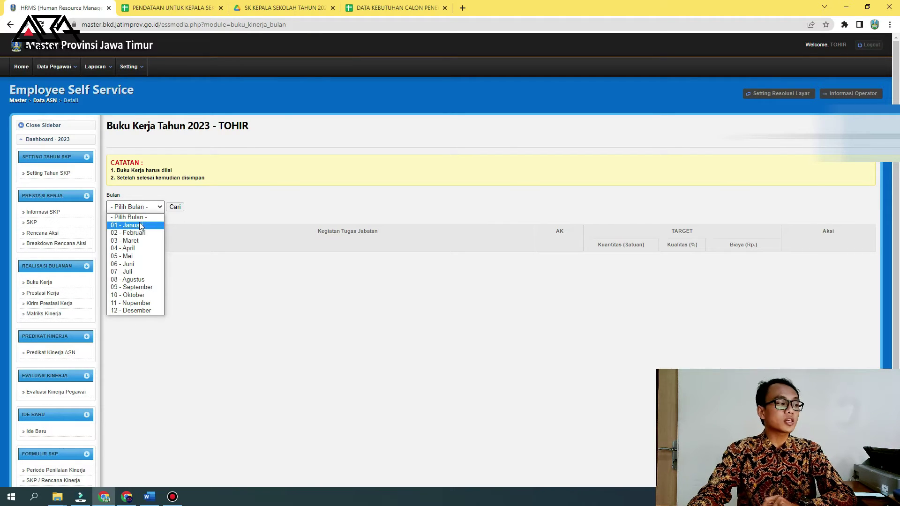
left_click(139, 225)
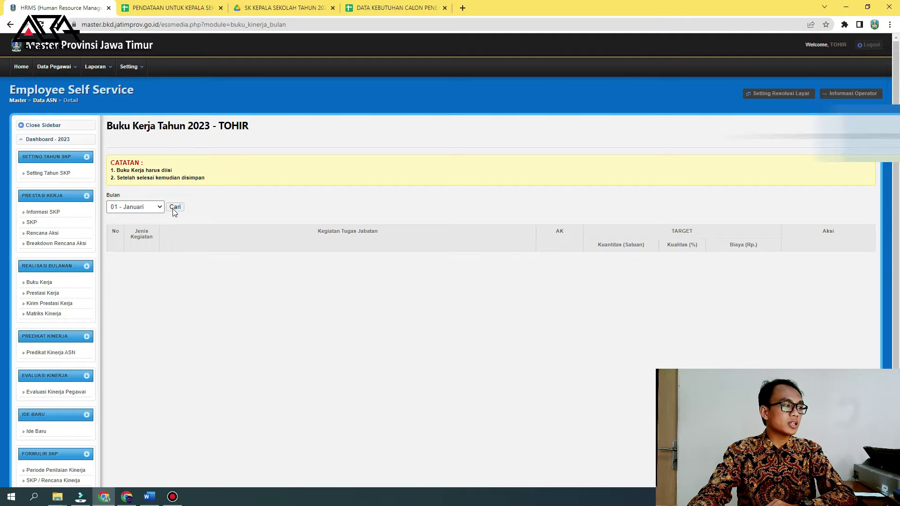
left_click(175, 208)
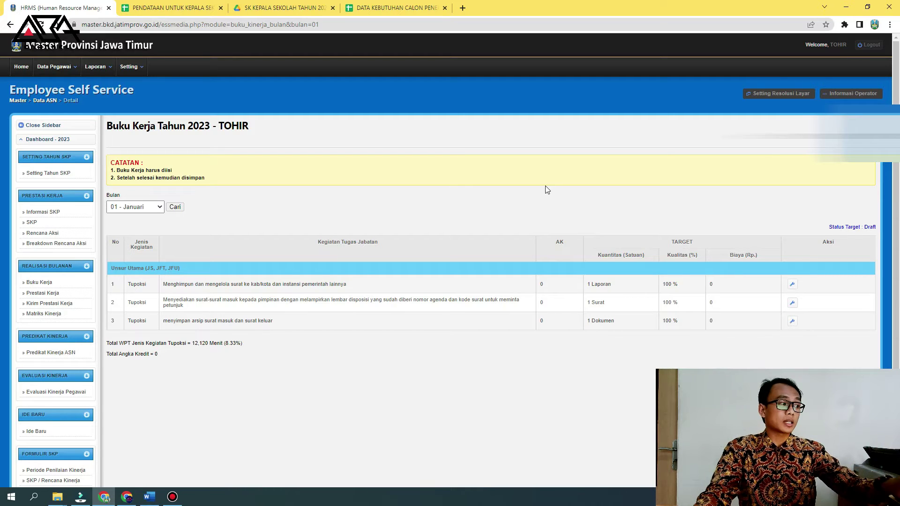
- View the Buku Kerja tasks for 02 - Februari and return to the 01 - Januari list
left_click(160, 207)
left_click(163, 224)
left_click(178, 207)
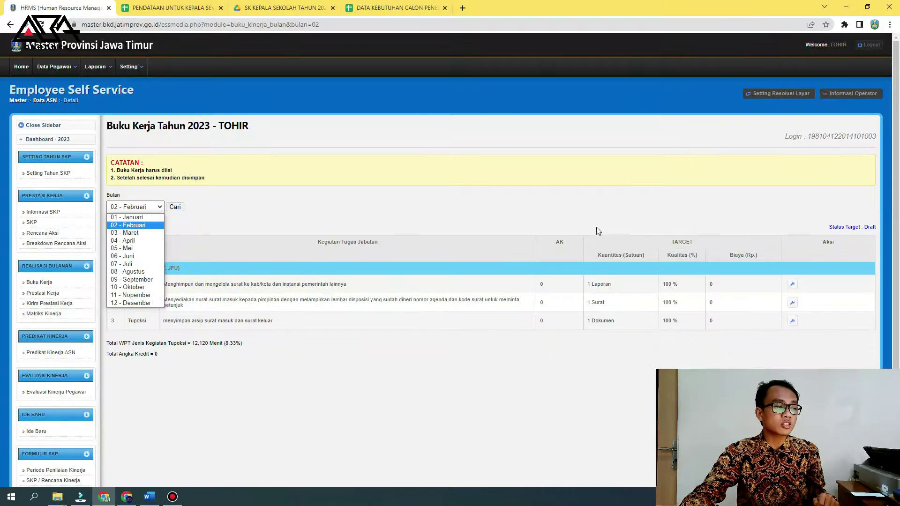
left_click(614, 188)
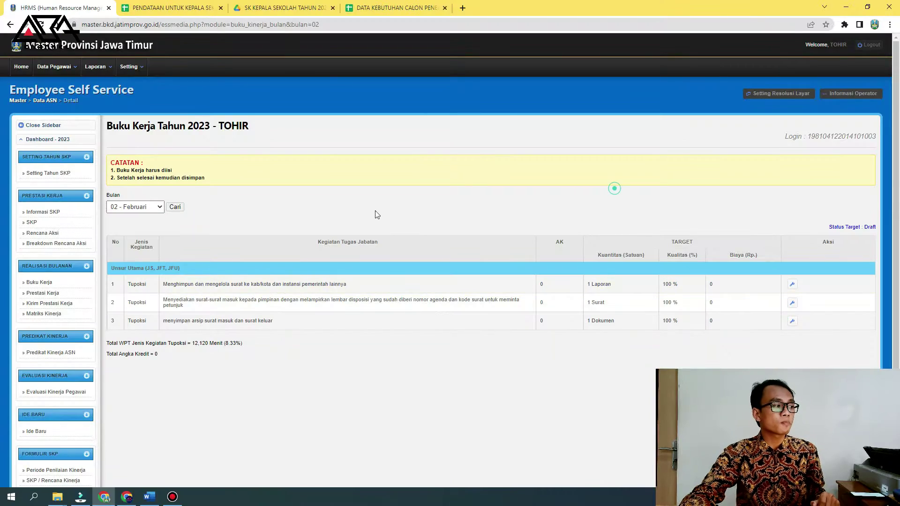
left_click(135, 206)
left_click(135, 215)
left_click(178, 209)
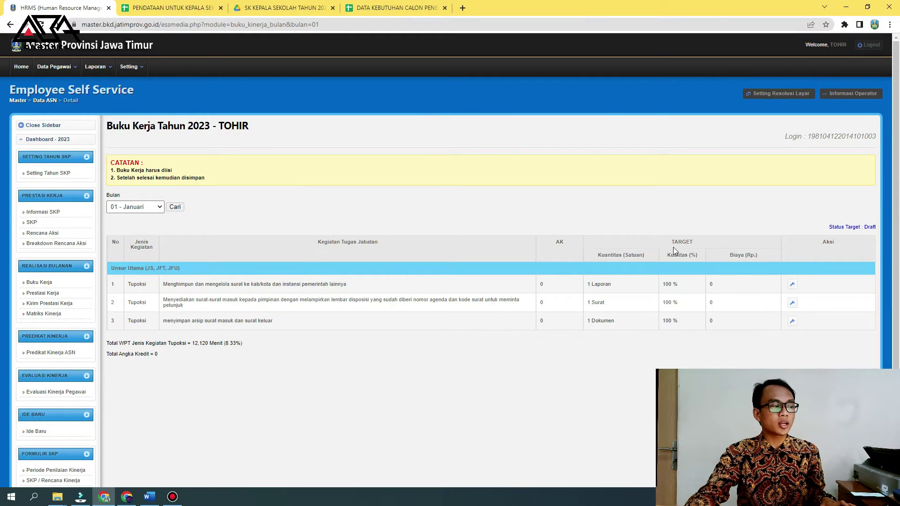
- Open the Januari Buku Kerja activities of the Menghimpun dan mengelola surat ke kab/kota task and check its target unit
left_click(793, 285)
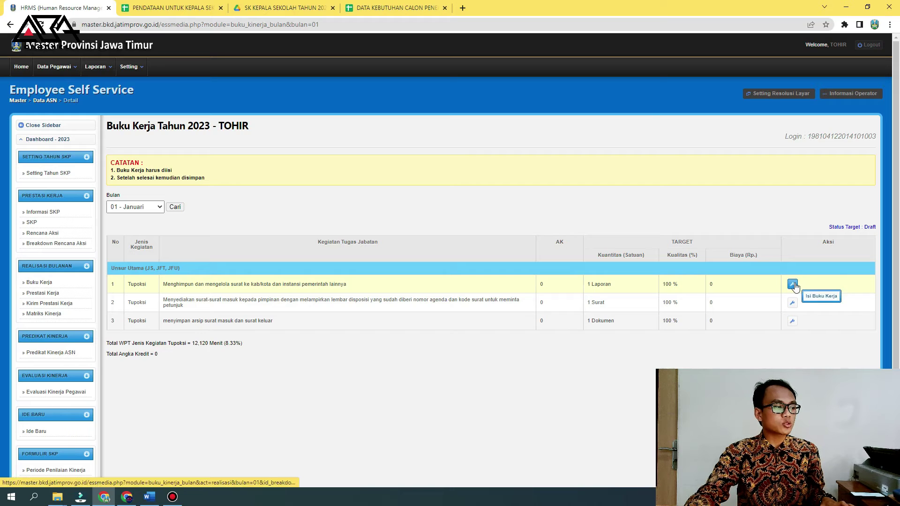
left_click_drag(168, 285, 384, 288)
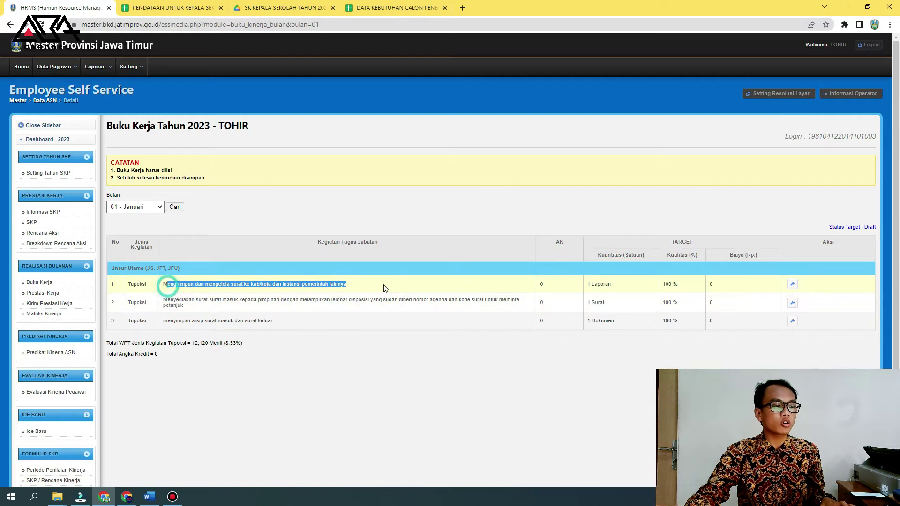
left_click(791, 285)
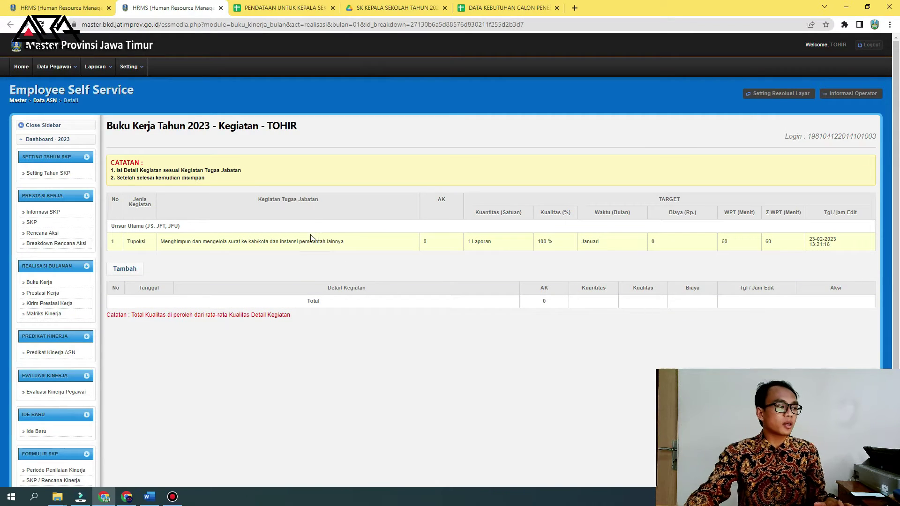
left_click_drag(493, 244, 471, 253)
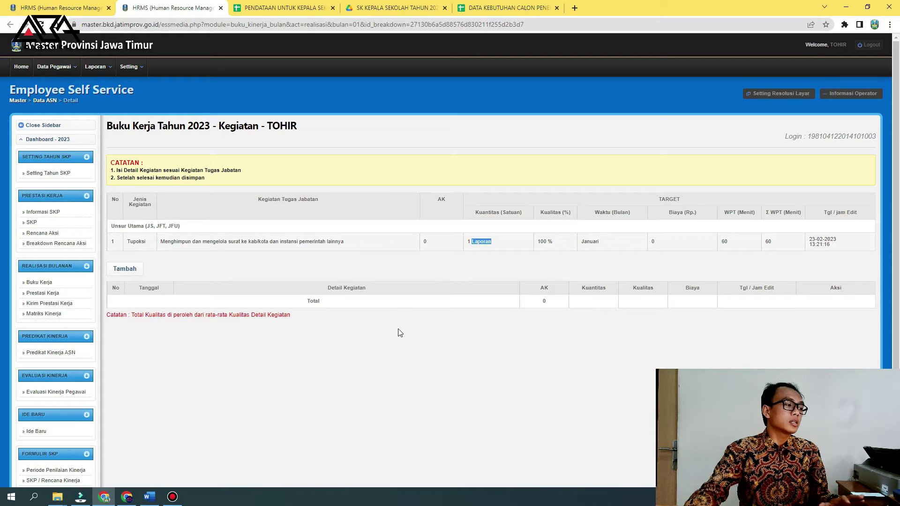
- Add a new activity to this task with the Tanggal Kegiatan 02/01/2023
left_click(132, 269)
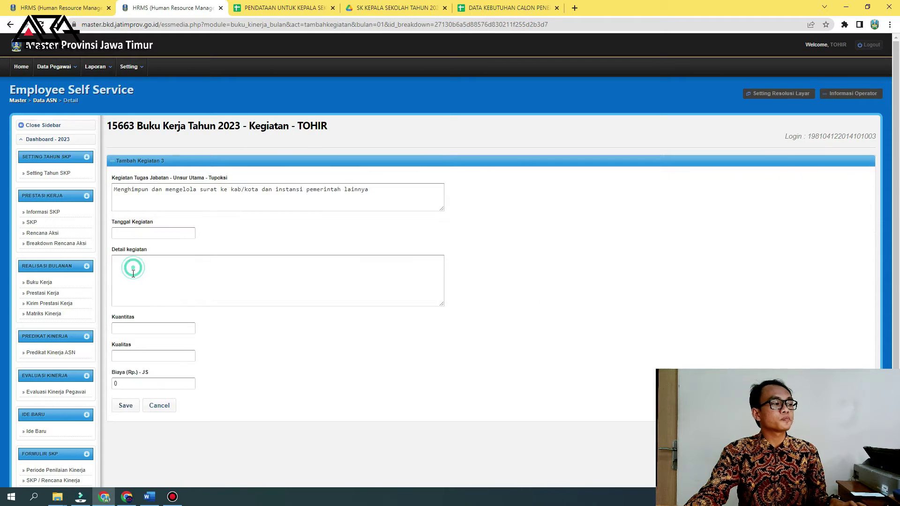
left_click(143, 234)
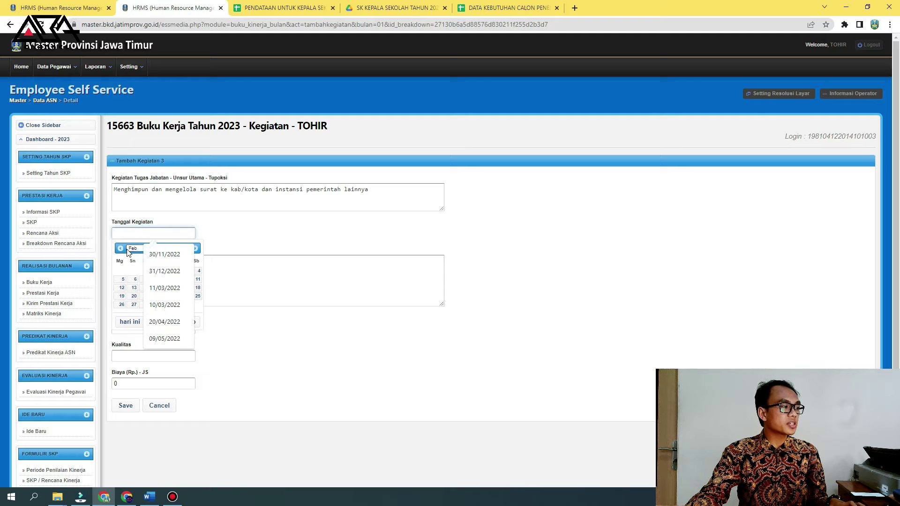
left_click(120, 248)
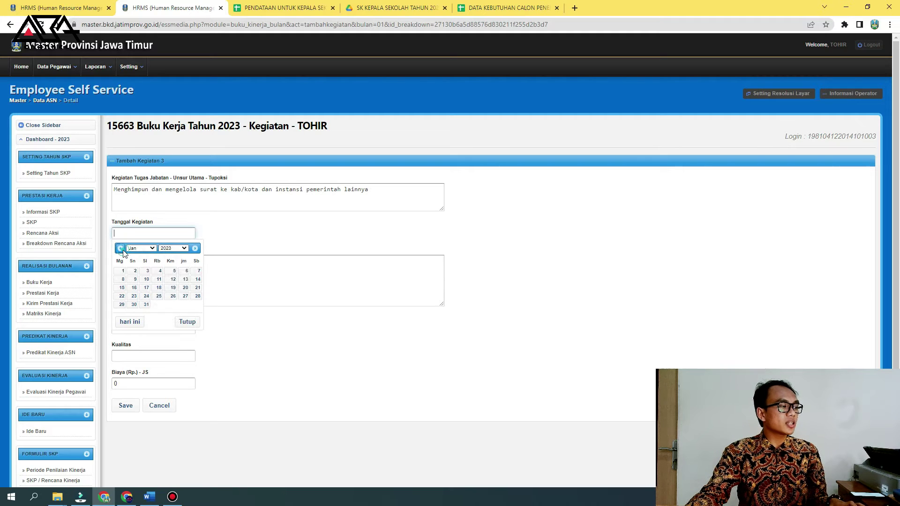
left_click(133, 272)
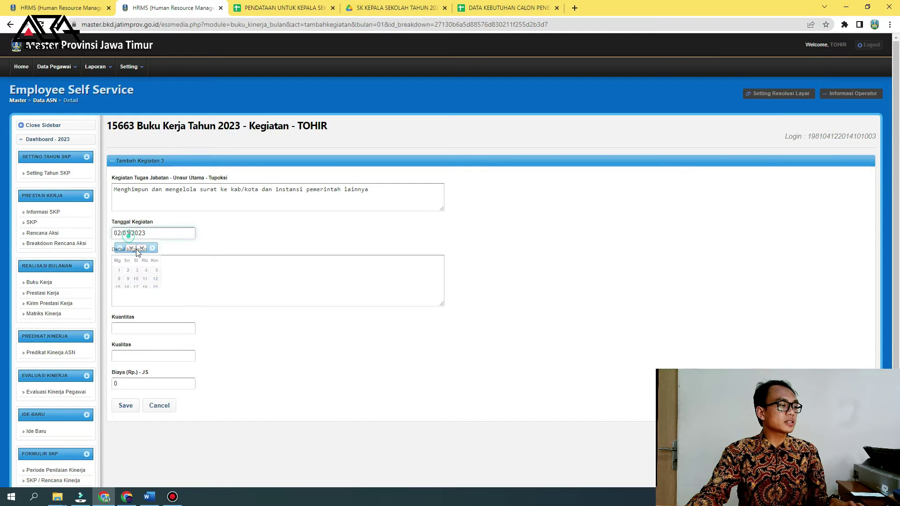
left_click(132, 269)
- Copy the Kegiatan Tugas Jabatan text, Menghimpun dan mengelola surat ke kab/kota dan instansi pemerintah lainnya, into the Detail kegiatan
left_click(149, 280)
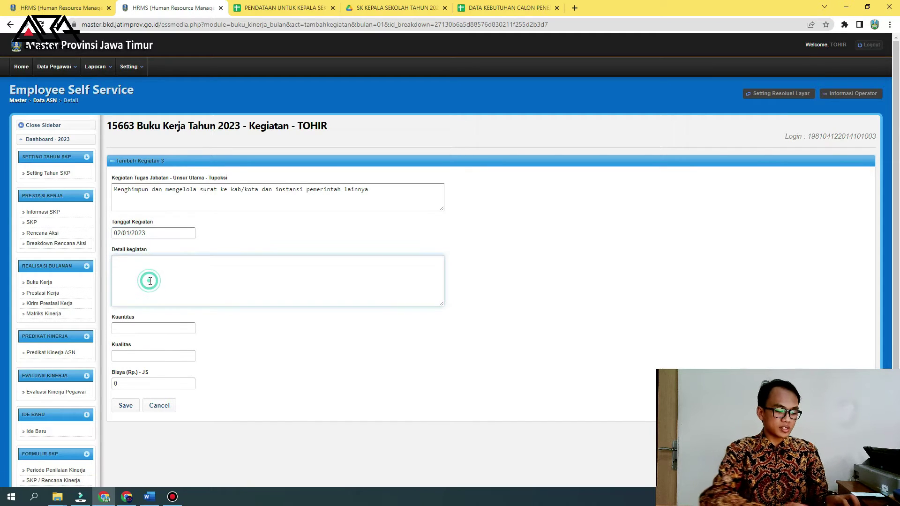
left_click_drag(371, 195, 115, 189)
key("ctrl+c")
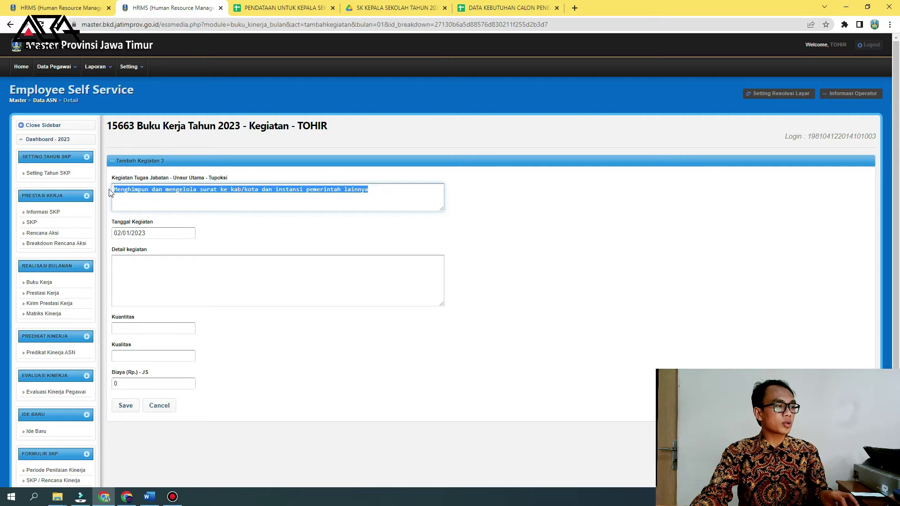
left_click(165, 277)
key("ctrl+v")
- Set the activity's Kuantitas to 1 and Kualitas to 100
left_click(165, 279)
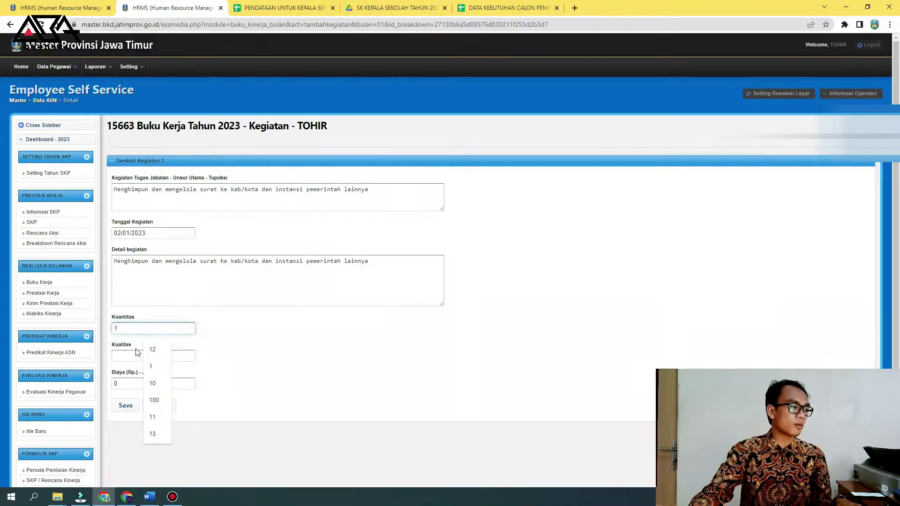
left_click(138, 355)
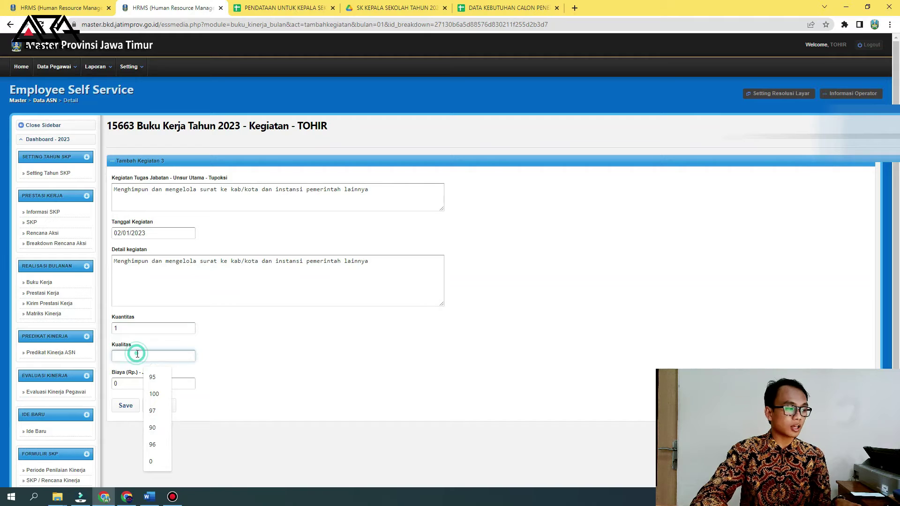
type("100")
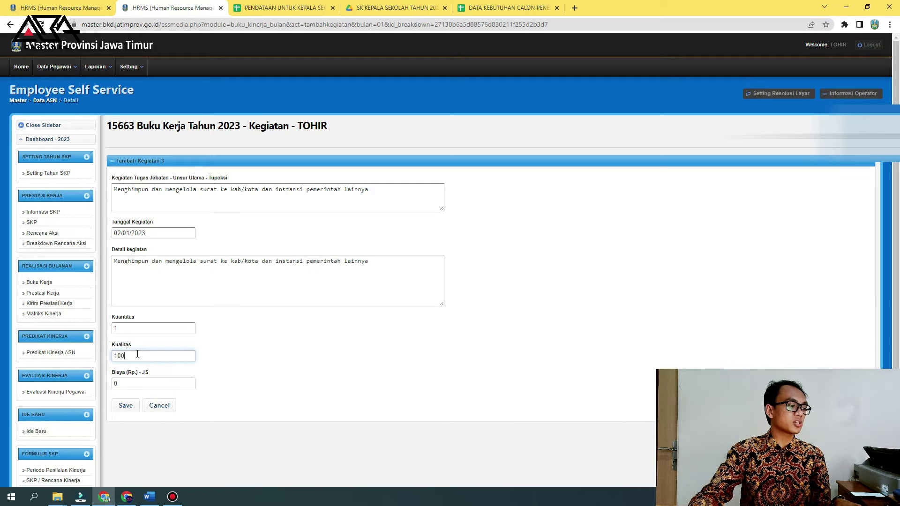
- Save the new activity dated 02/01/2023 and check its Kuantitas in the activity list
left_click(132, 405)
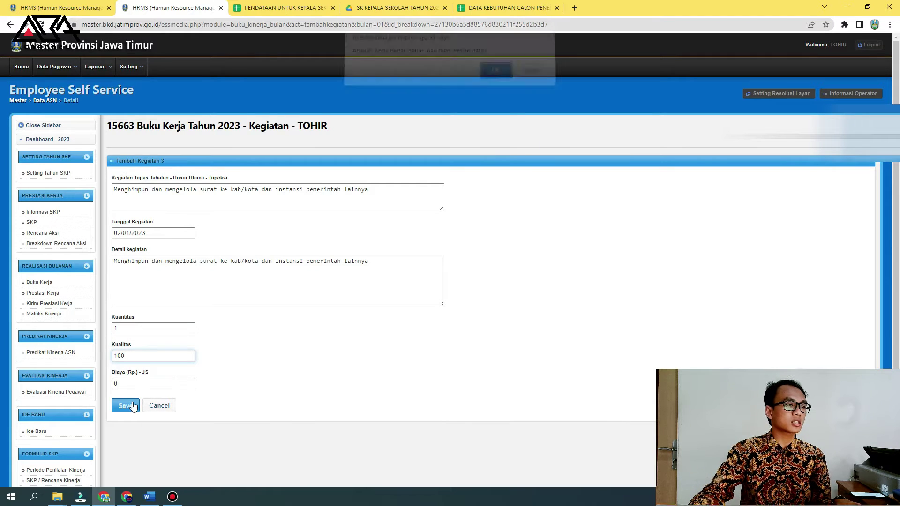
left_click(487, 81)
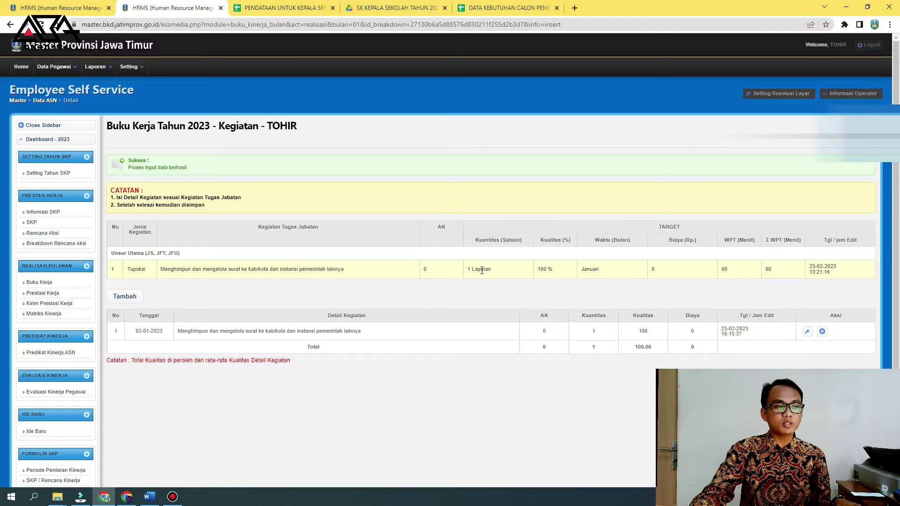
double_click(593, 331)
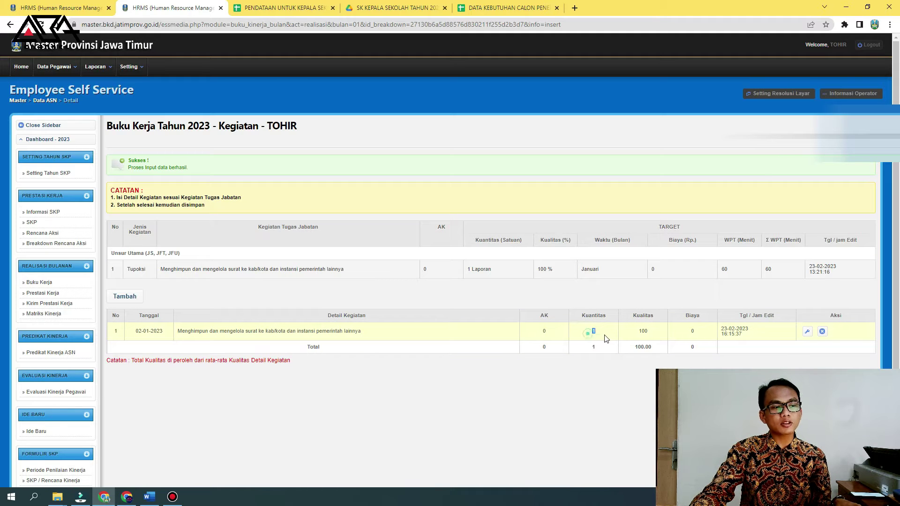
- Edit the 02-01-2023 activity to set its Kuantitas to 0.5 and save the change
left_click(807, 331)
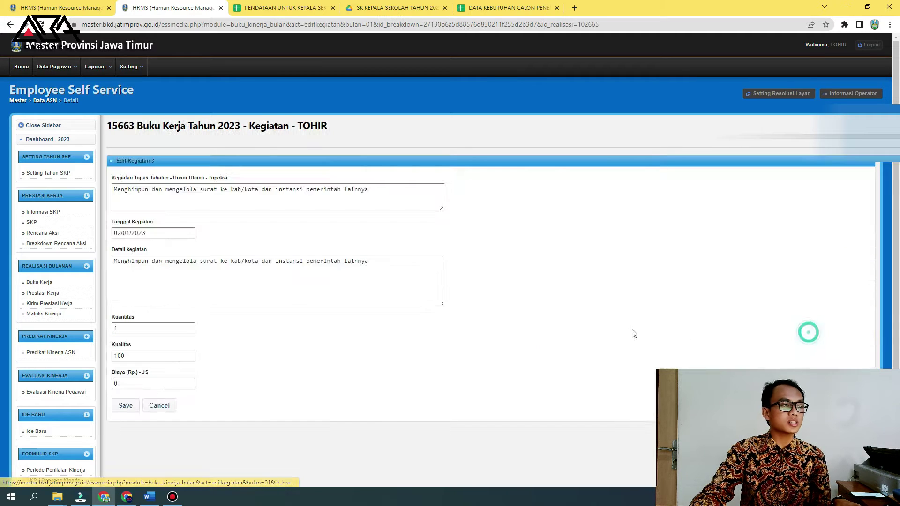
double_click(133, 332)
type("0.5")
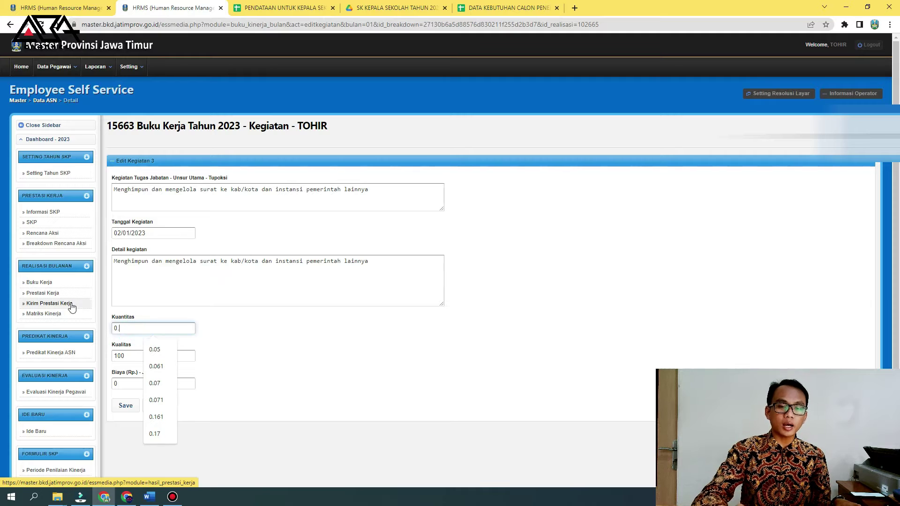
left_click(126, 405)
left_click(495, 78)
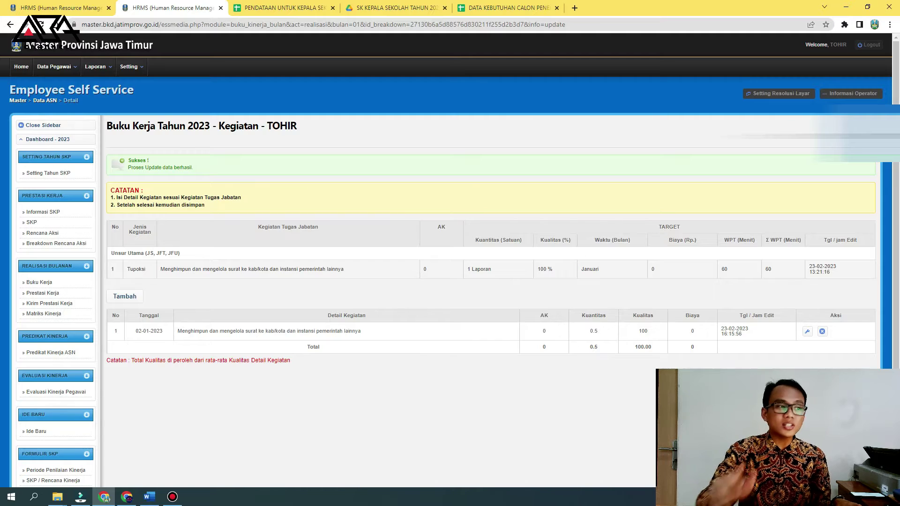
left_click(433, 398)
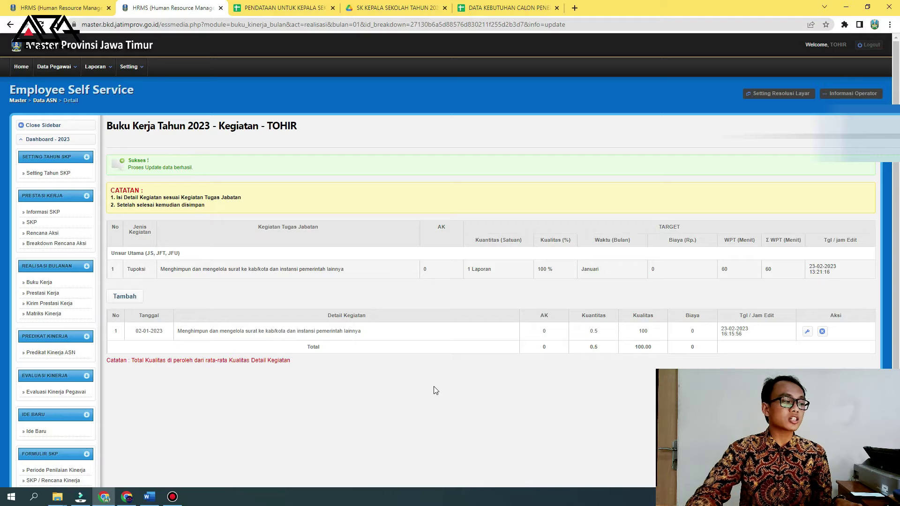
- Check the task's target quantity and add a second activity with the Tanggal Kegiatan 18/01/2023
triple_click(498, 273)
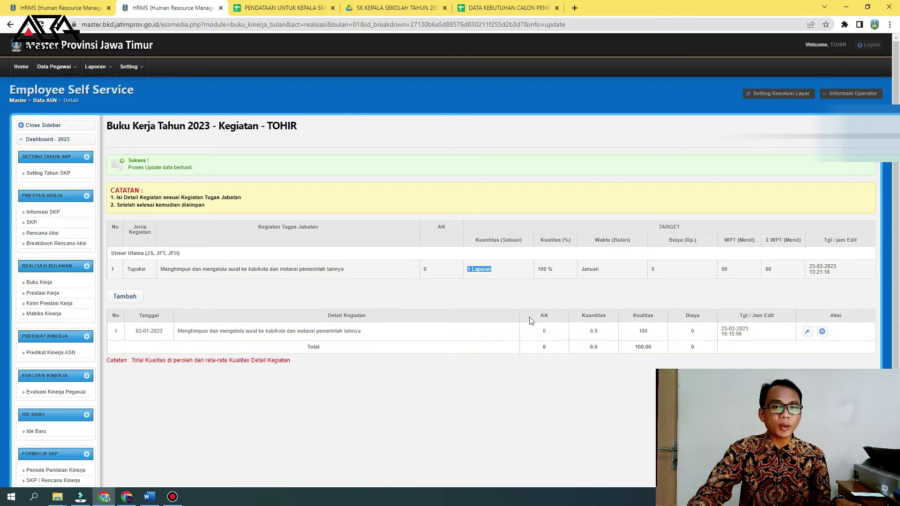
left_click(142, 298)
left_click(154, 234)
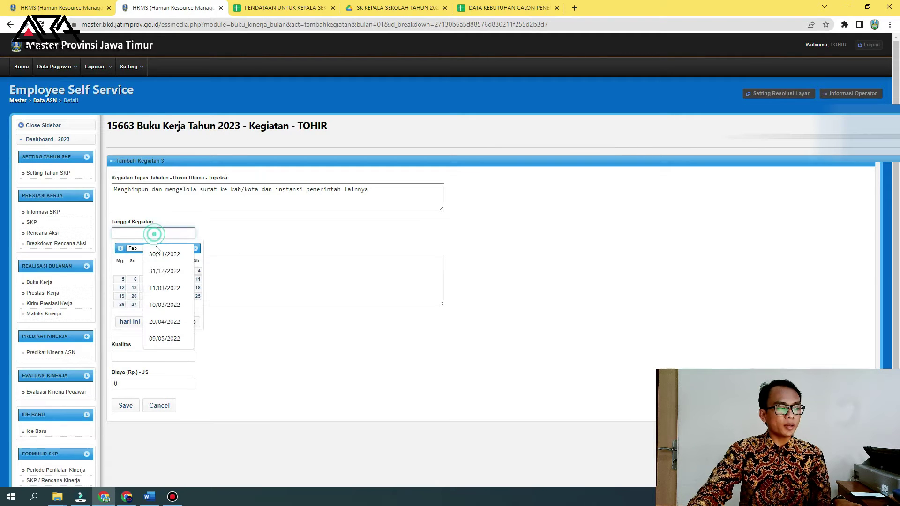
left_click(120, 248)
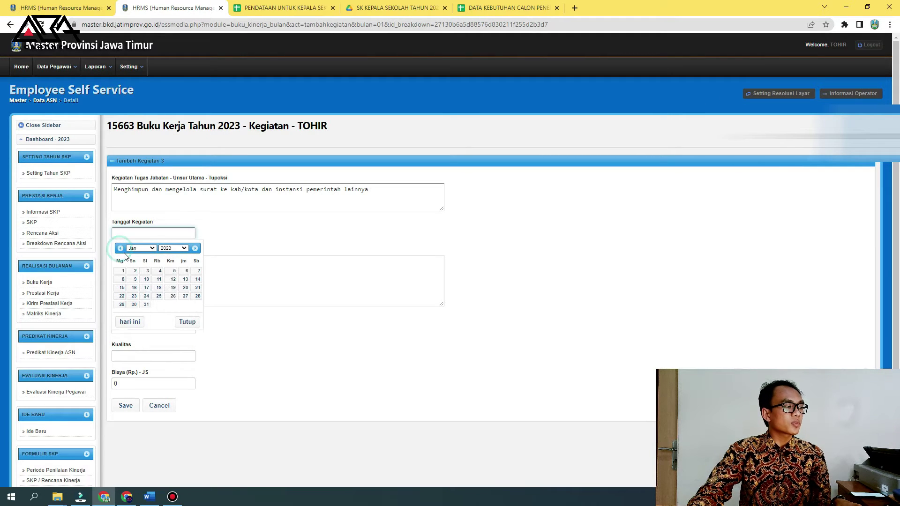
left_click(392, 208)
left_click(151, 233)
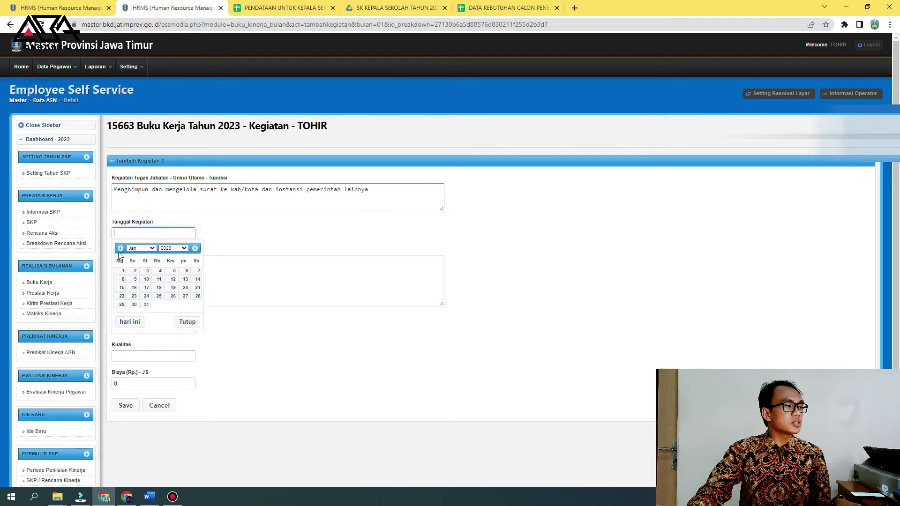
left_click(159, 287)
- Copy the Kegiatan Tugas Jabatan text into the Detail kegiatan and append "Tentang :" followed by a row of dots
left_click(150, 275)
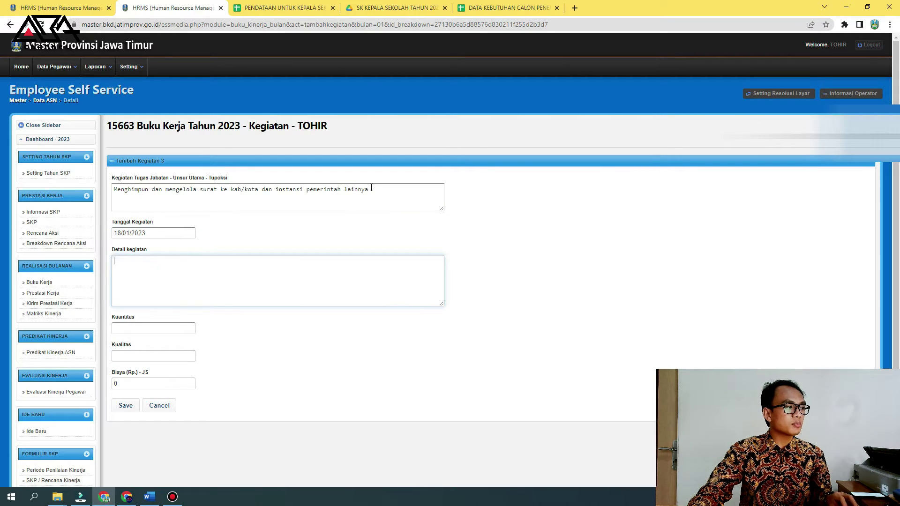
triple_click(371, 188)
key("ctrl+c")
left_click(172, 269)
key("ctrl+v")
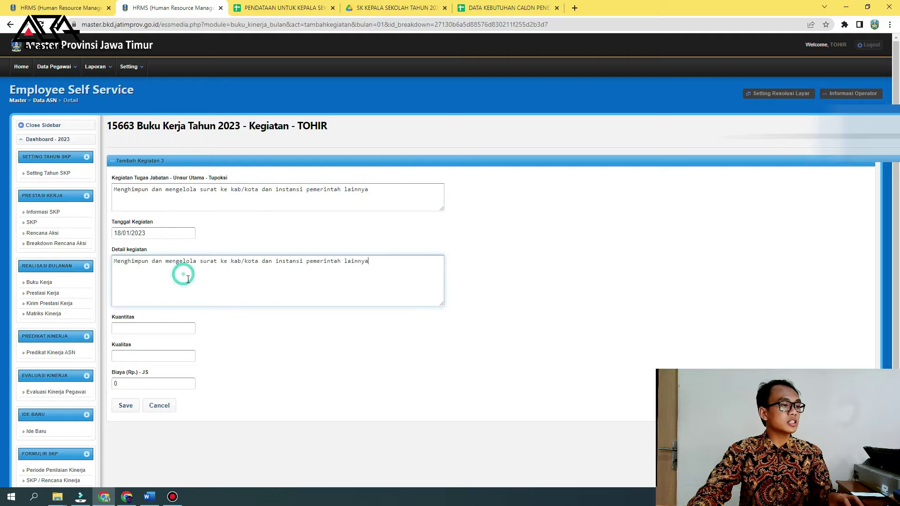
type("Tentang : ...................")
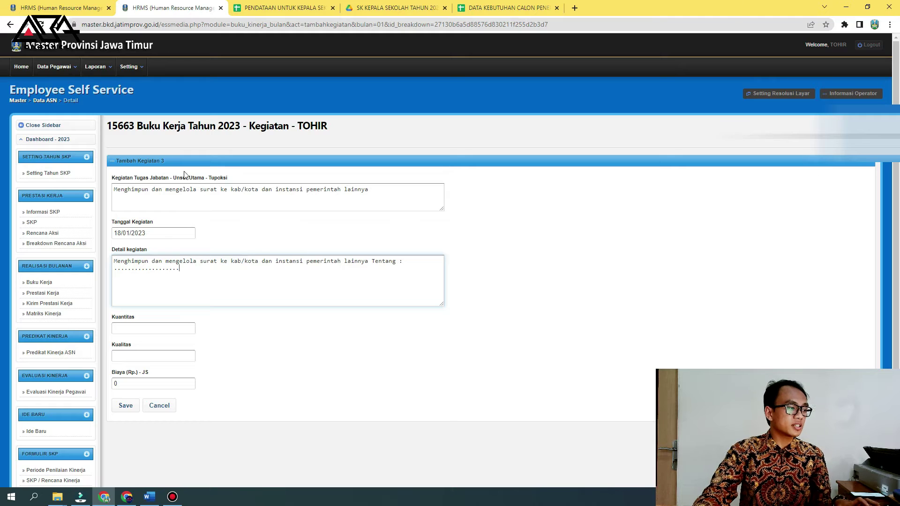
- Set the second activity's Kuantitas to 0.5 and Kualitas to 100, and save it
left_click(181, 327)
type("0.5")
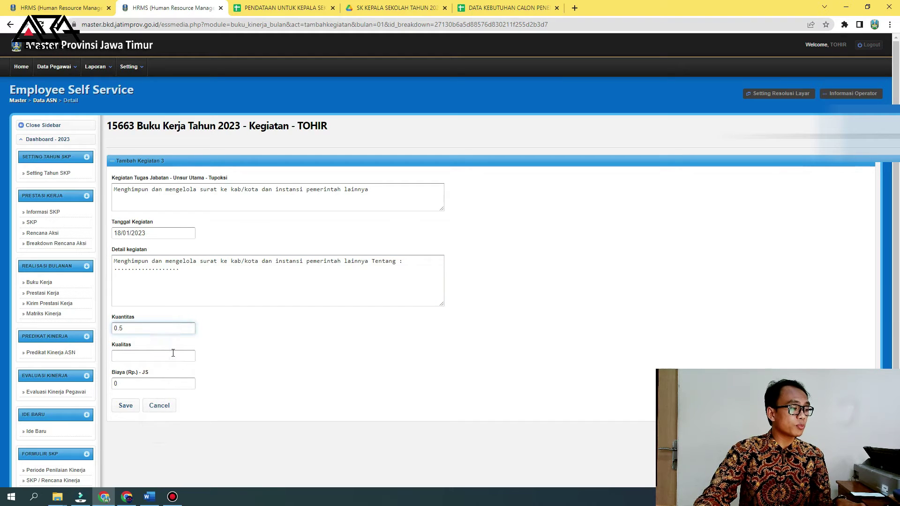
left_click(172, 352)
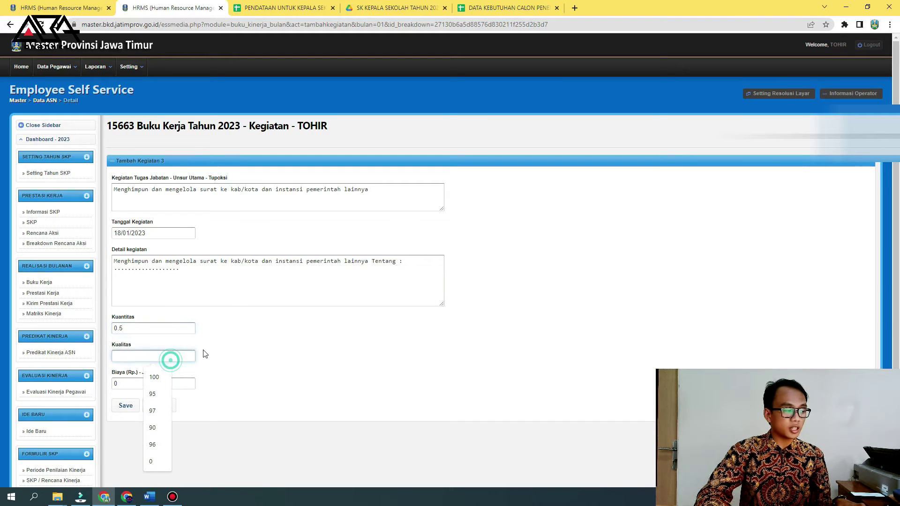
type("100")
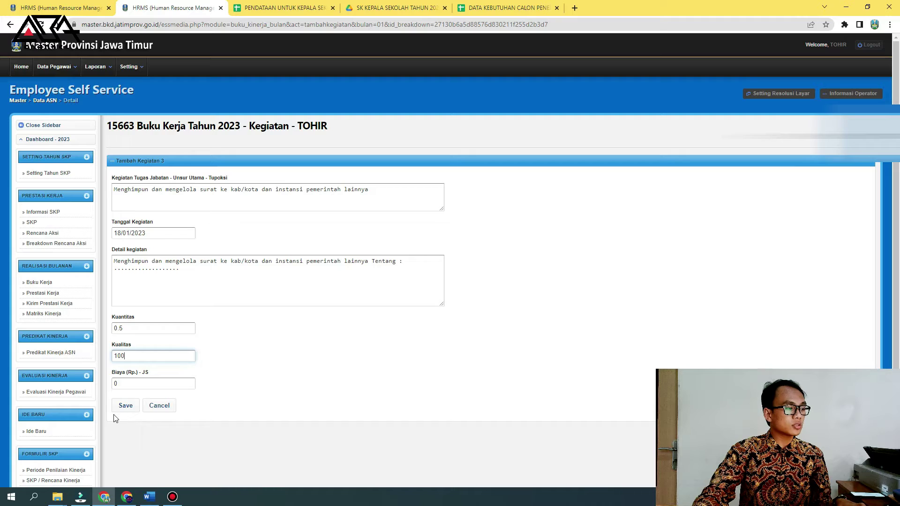
left_click(119, 409)
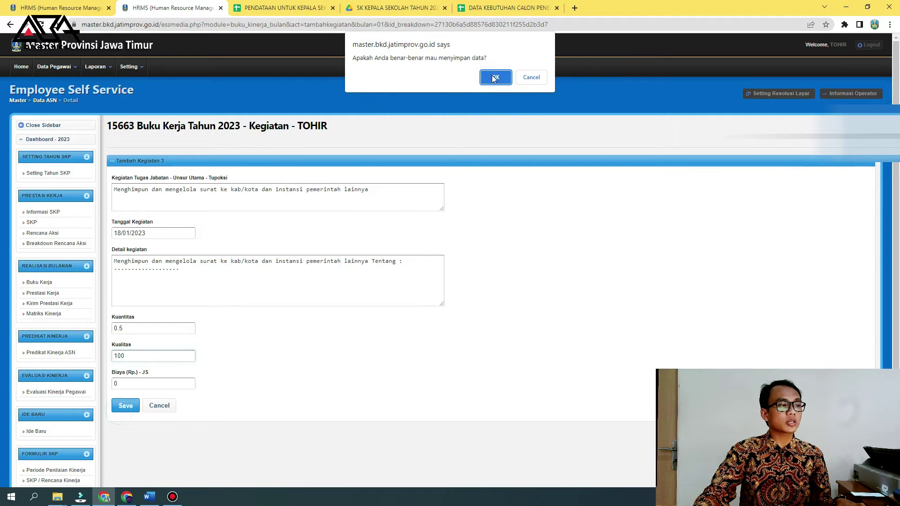
left_click(495, 78)
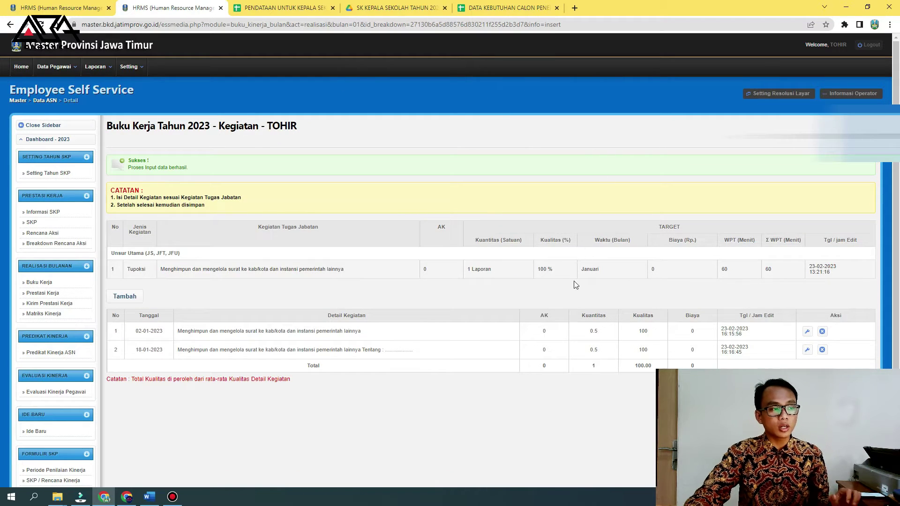
- Compare the activities' total Kuantitas with the task target and reopen the Buku Kerja list for 01 - Januari
triple_click(500, 270)
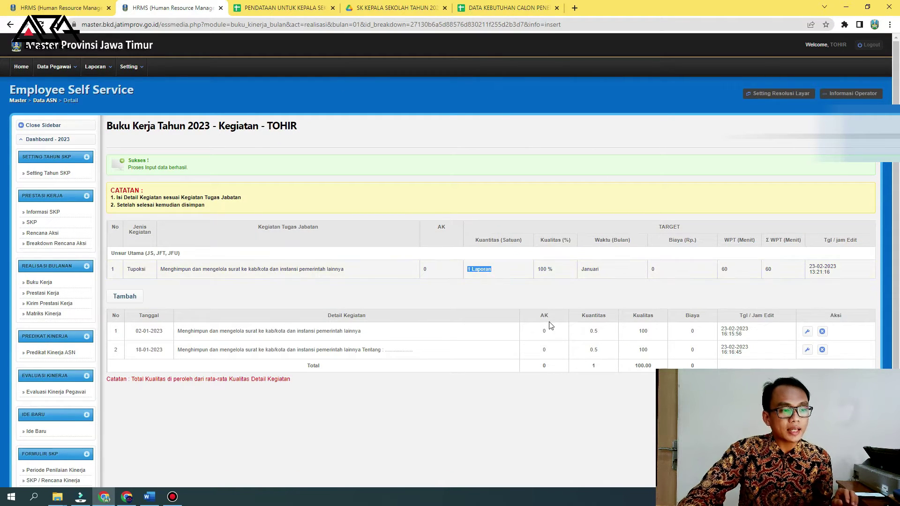
left_click(594, 365)
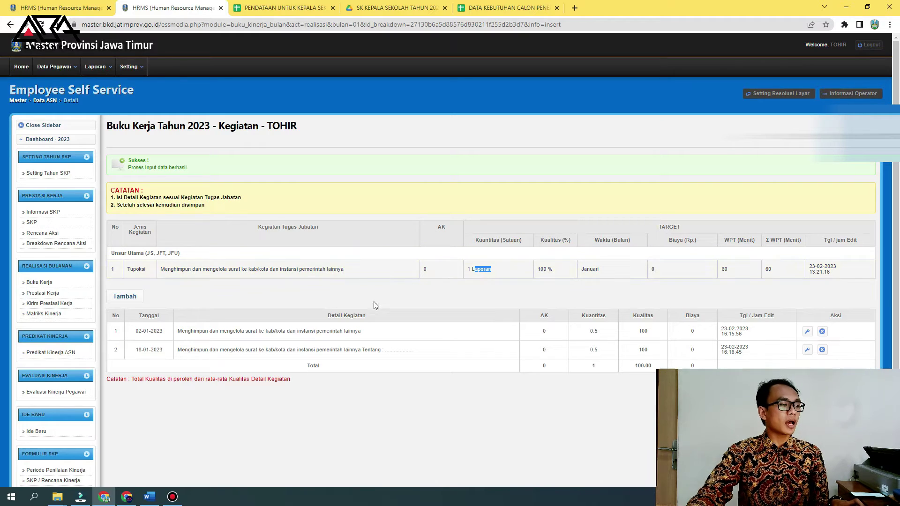
left_click(55, 212)
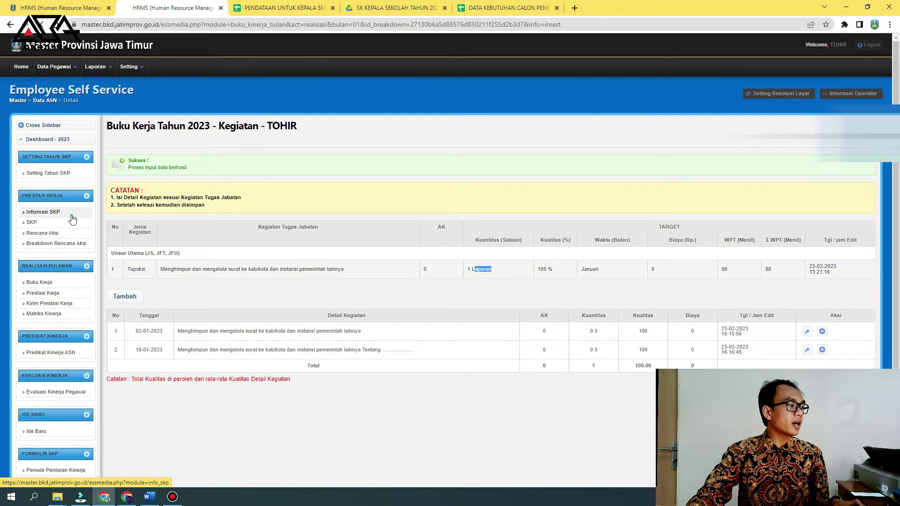
left_click(55, 283)
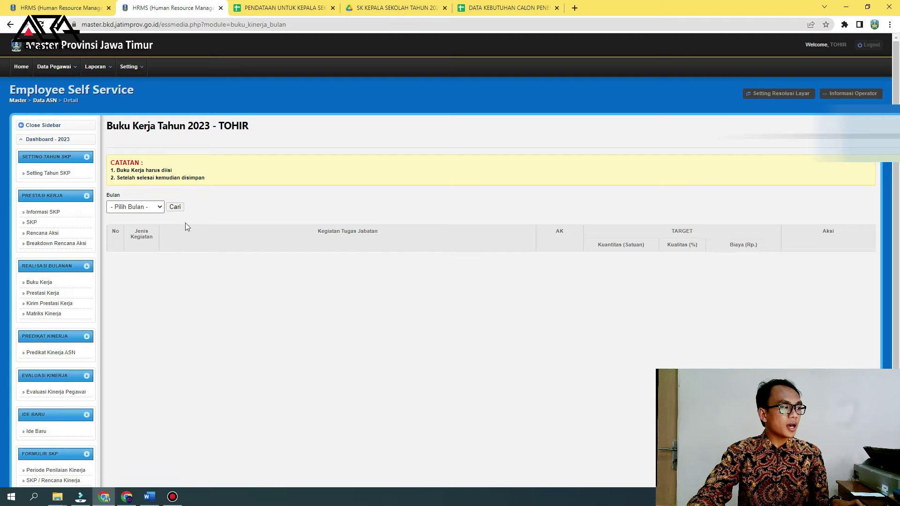
left_click(157, 206)
left_click(136, 225)
left_click(176, 207)
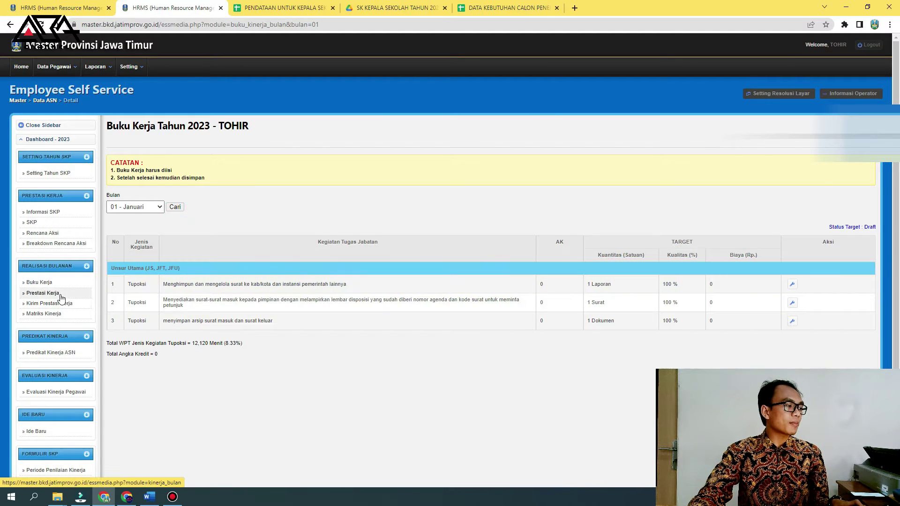
- Look up the Prestasi Kerja realization for Januari
left_click(59, 295)
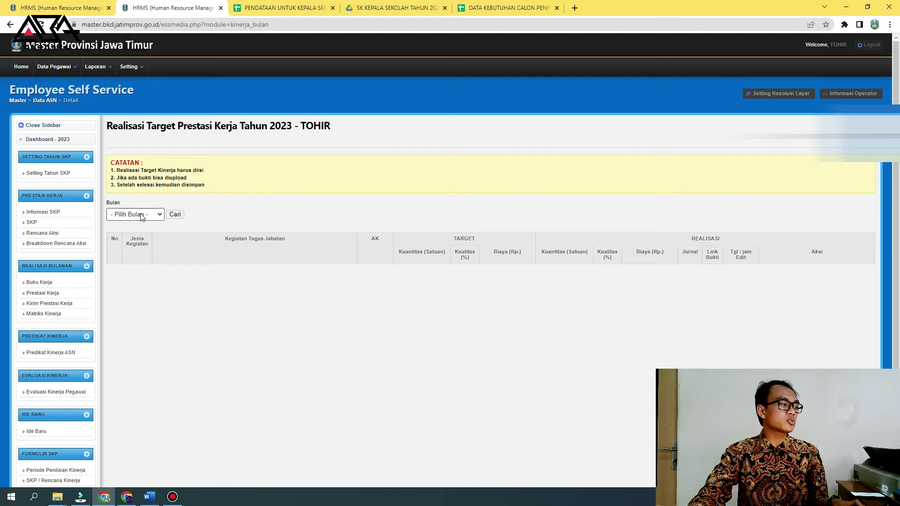
left_click(142, 215)
left_click(126, 233)
left_click(181, 216)
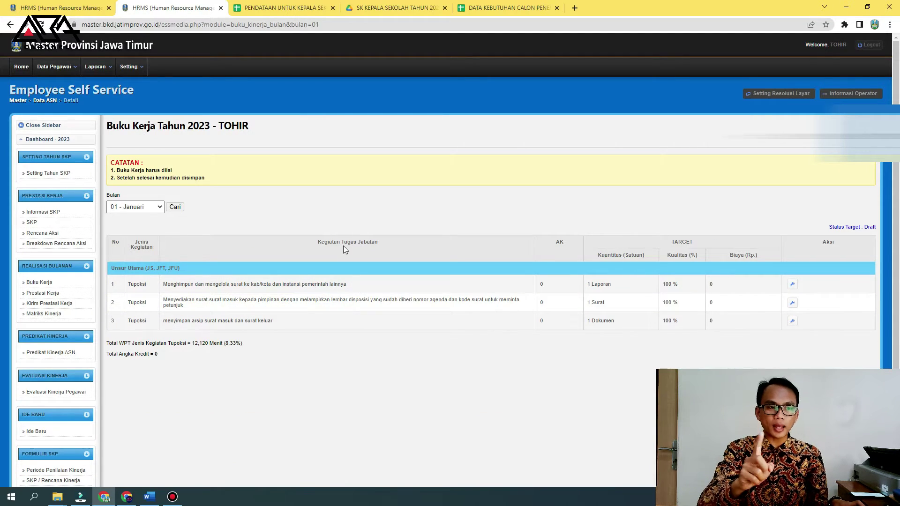
- Add an activity dated 17/01/2023 to the Menyediakan surat-surat masuk task, with the detail "Surat masuk" followed by a row of dots
left_click(792, 304)
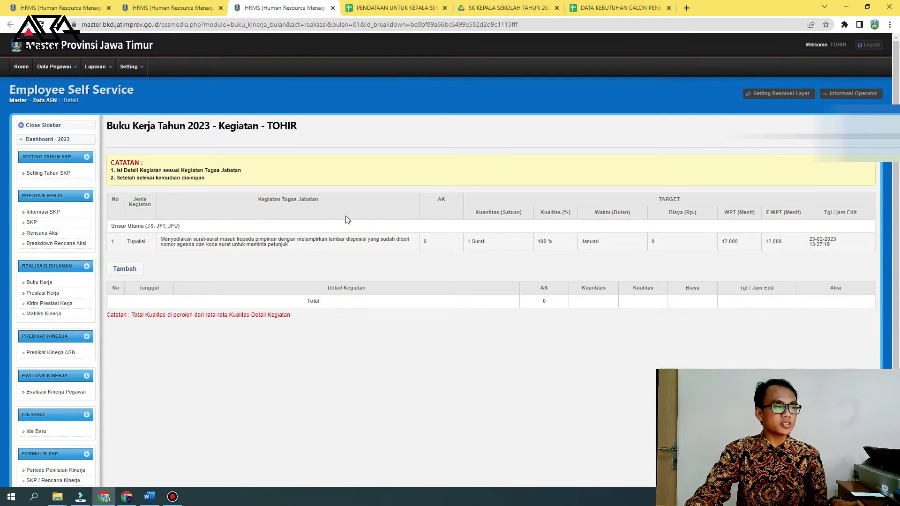
left_click(136, 269)
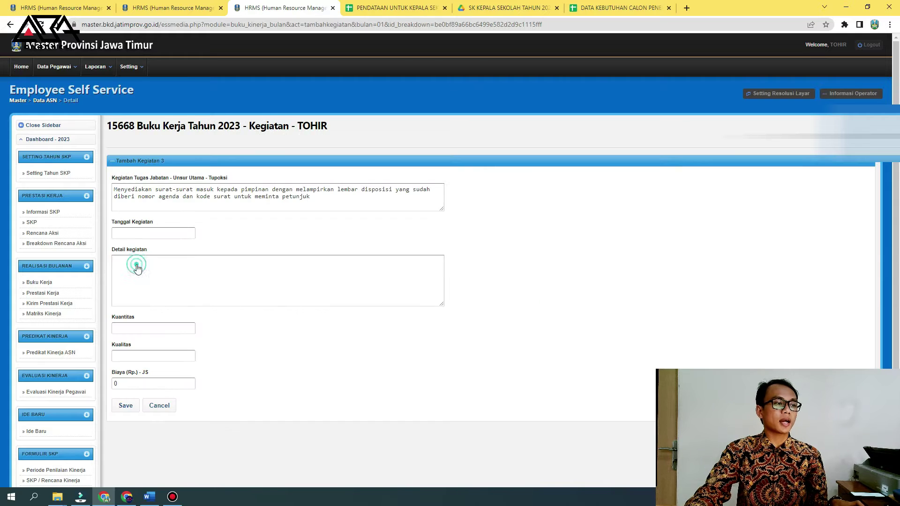
left_click(184, 230)
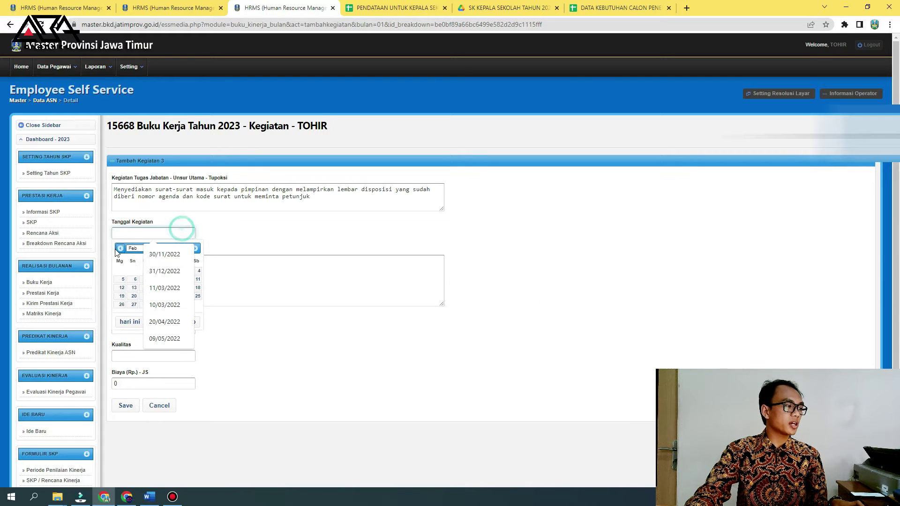
left_click(146, 288)
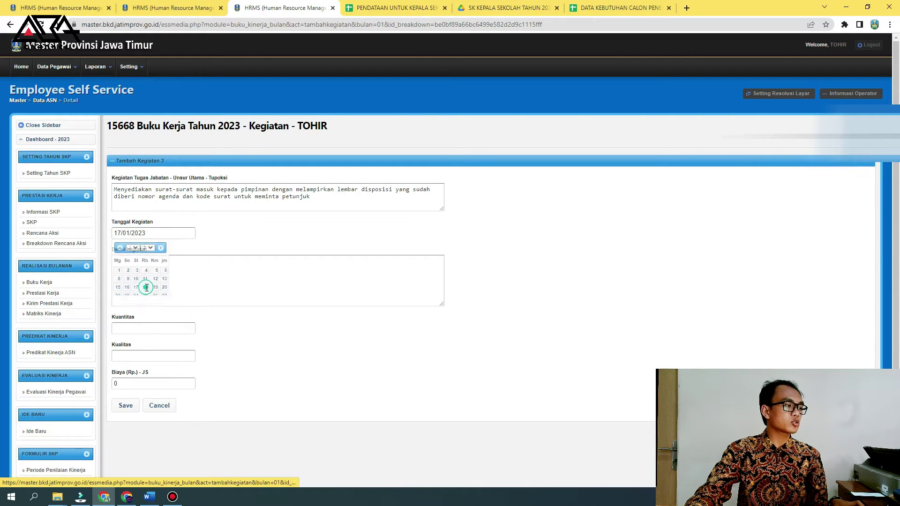
left_click(145, 279)
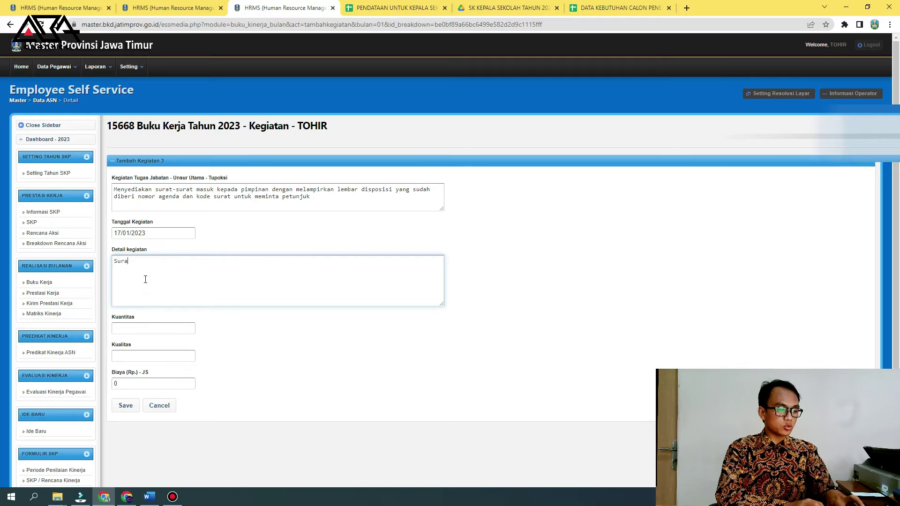
type("Surat masuk .................")
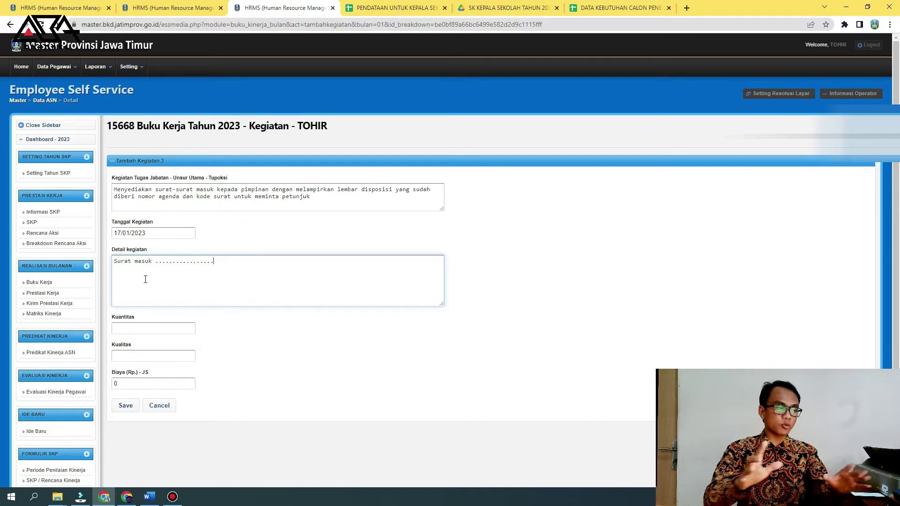
- Set the Surat masuk activity's Kuantitas to 1 and Kualitas to 100, and save it
left_click(166, 326)
type("1")
left_click(135, 356)
type("100")
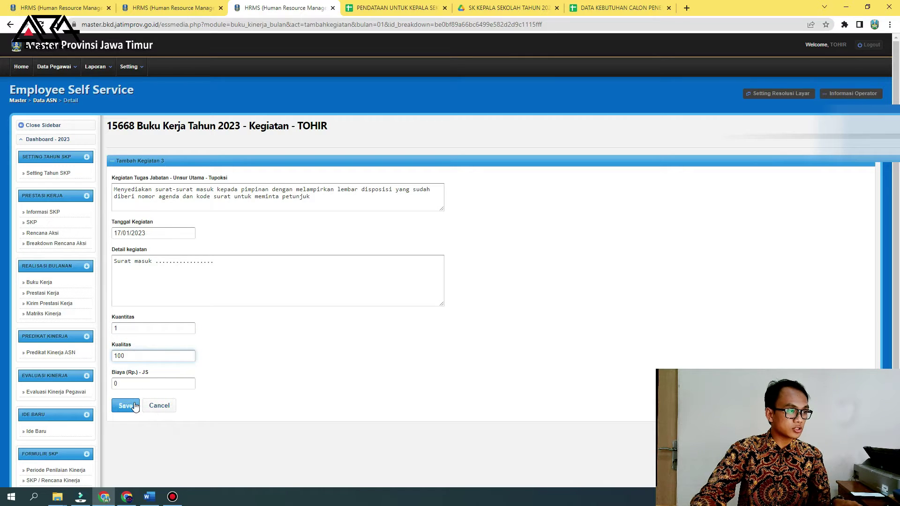
left_click(135, 406)
left_click(494, 75)
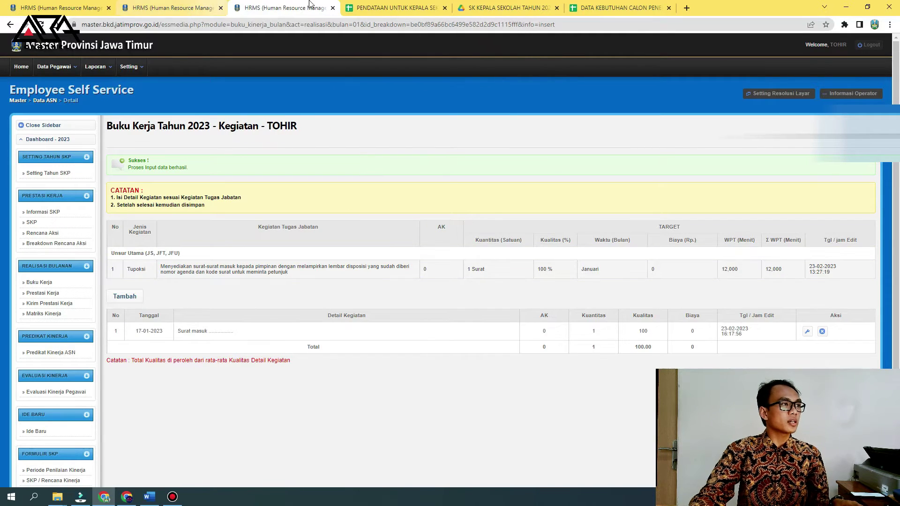
- Close the finished activity pages and return to the Januari Buku Kerja task list
left_click(332, 8)
left_click(221, 8)
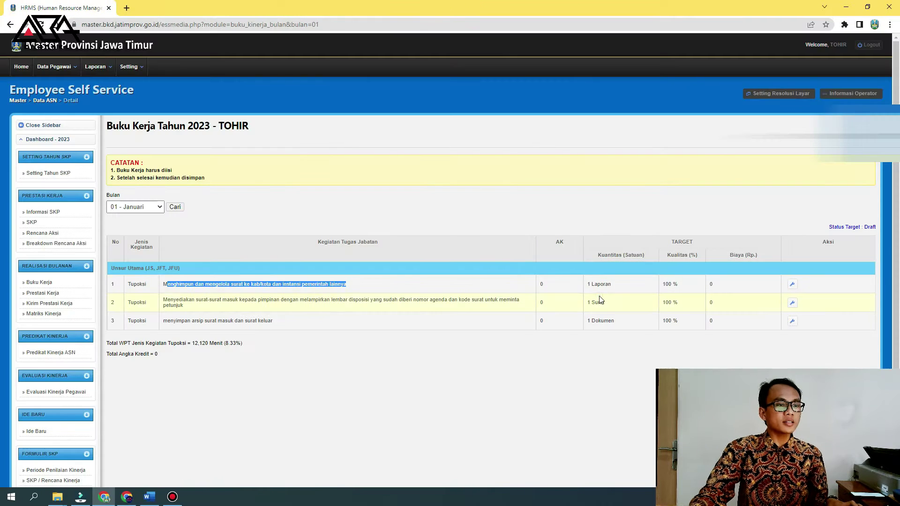
- Add an activity dated 31/01/2023 to the menyimpan arsip task, with the detail "Mengarsip surat" followed by a row of dots
left_click(600, 300)
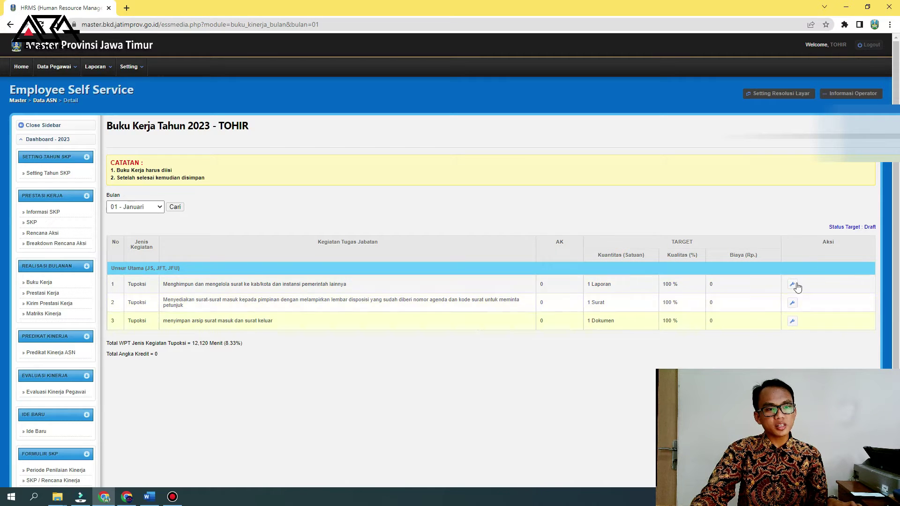
left_click(792, 321)
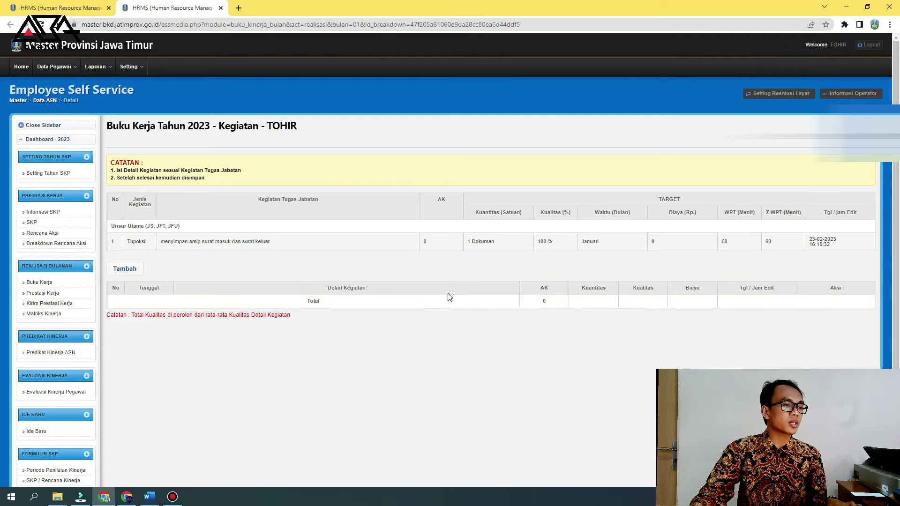
left_click(138, 274)
left_click(148, 234)
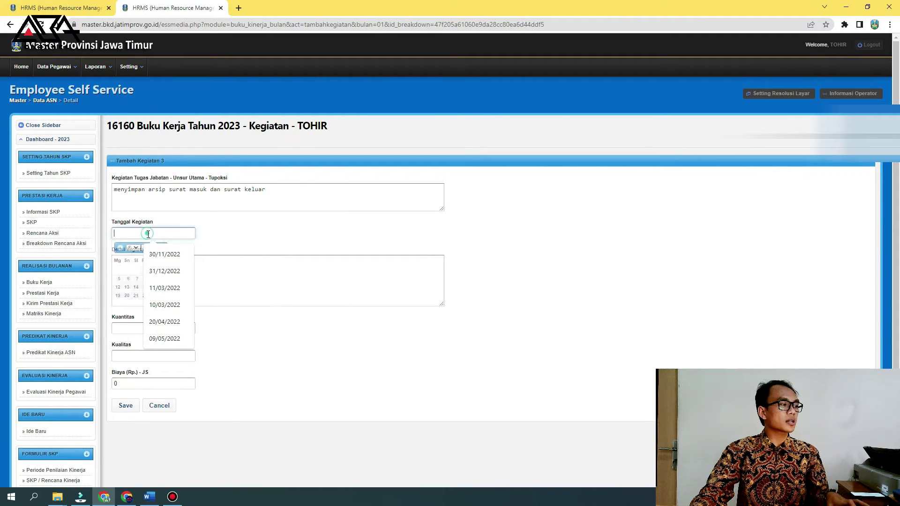
left_click(121, 250)
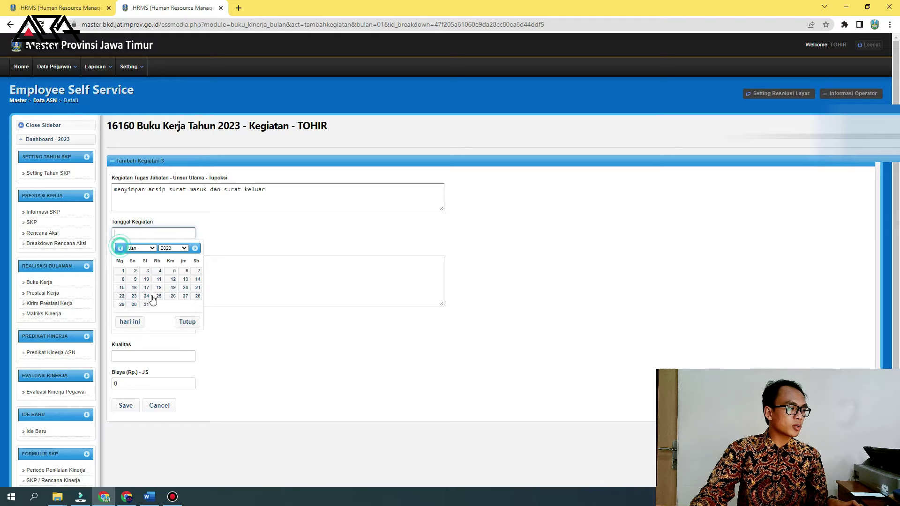
left_click(146, 305)
left_click(147, 280)
left_click(146, 281)
type("Mengarsi")
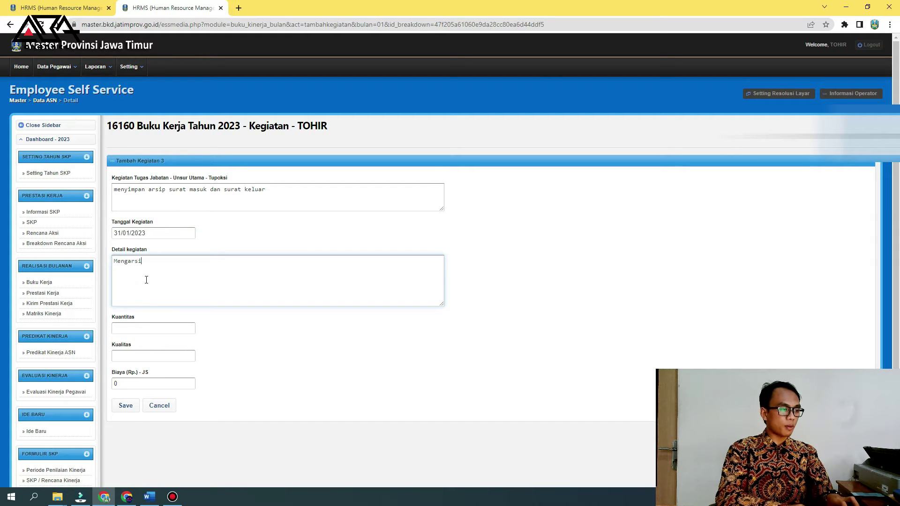
type("p surat ................")
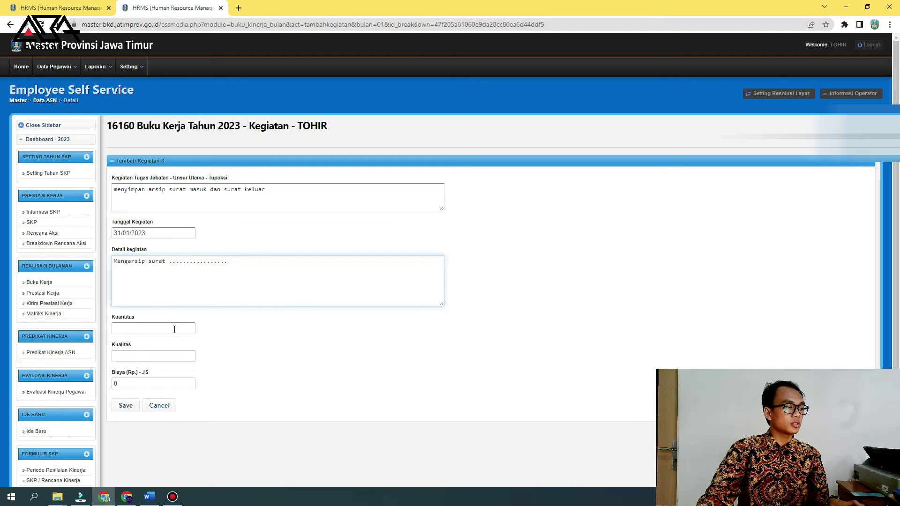
- Set the Mengarsip surat activity's Kuantitas to 1 and Kualitas to 100, and save it
left_click(174, 330)
type("1")
left_click(137, 356)
type("100")
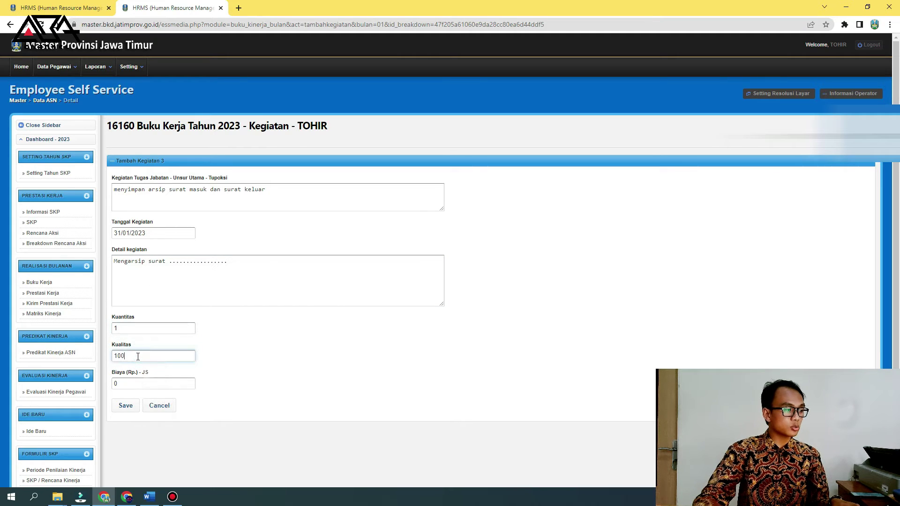
left_click(127, 406)
left_click(496, 74)
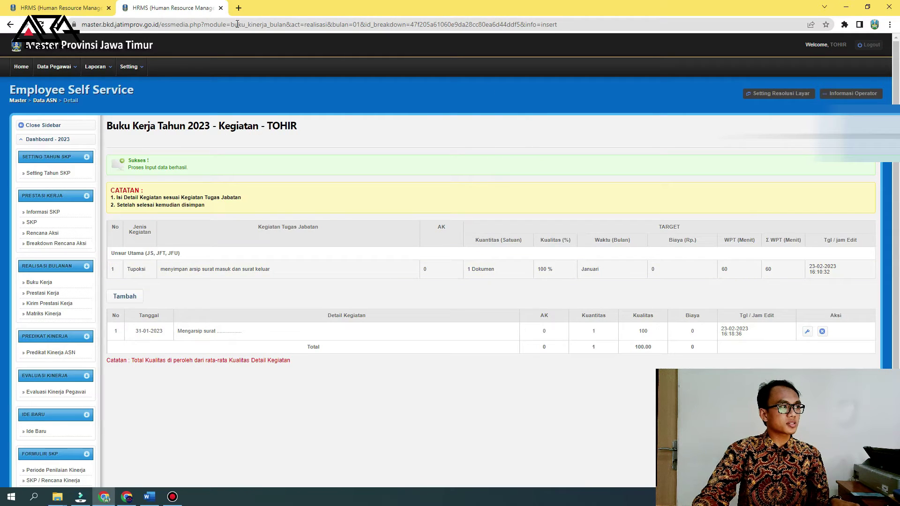
- Close the saved activity page and reload the Januari Buku Kerja task list
left_click(220, 8)
right_click(393, 151)
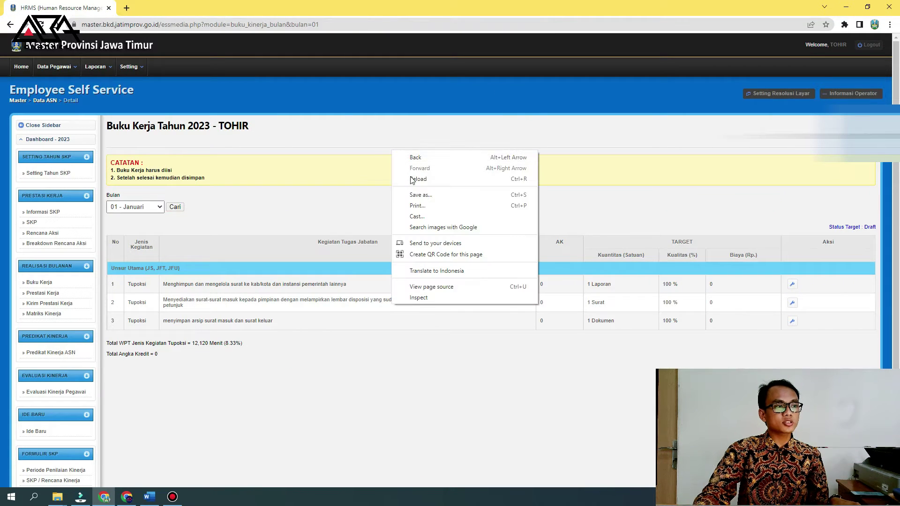
left_click(411, 179)
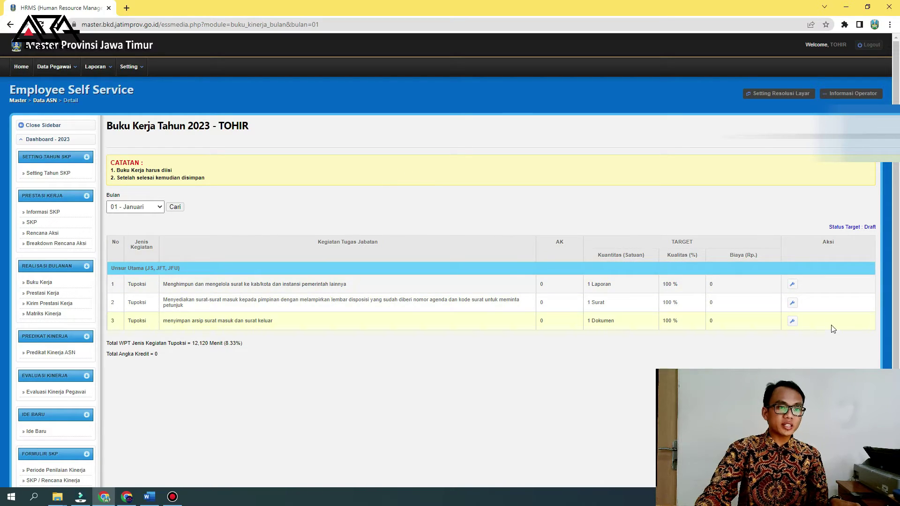
- Review the Januari activities recorded for the menyimpan arsip and Menyediakan surat-surat masuk tasks
left_click(793, 321)
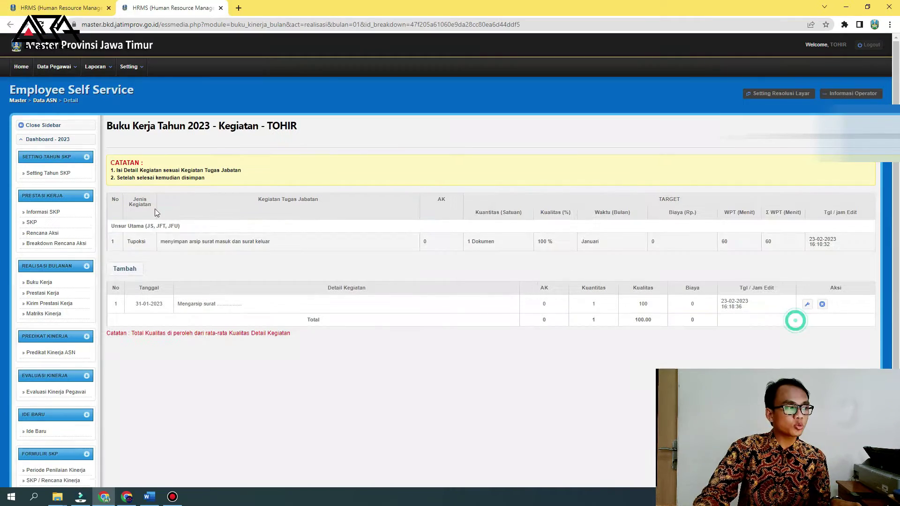
key("ctrl+shift+Tab")
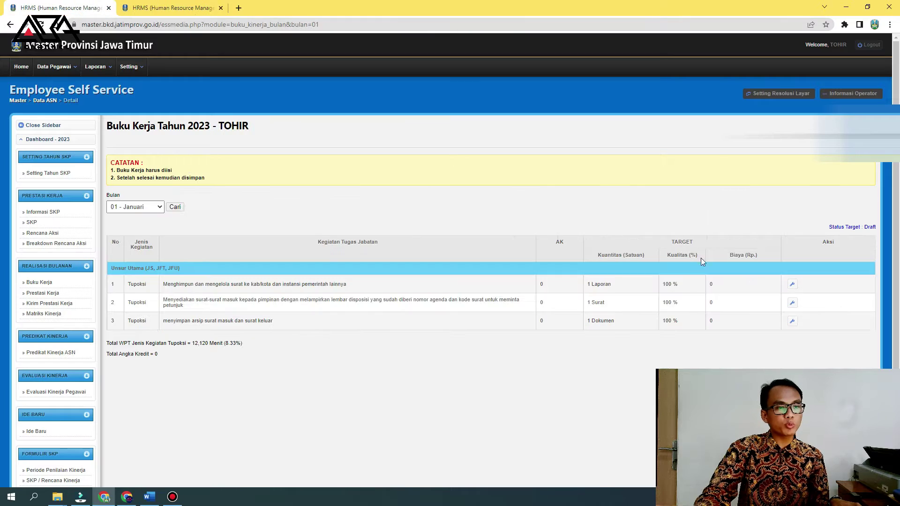
left_click(792, 302)
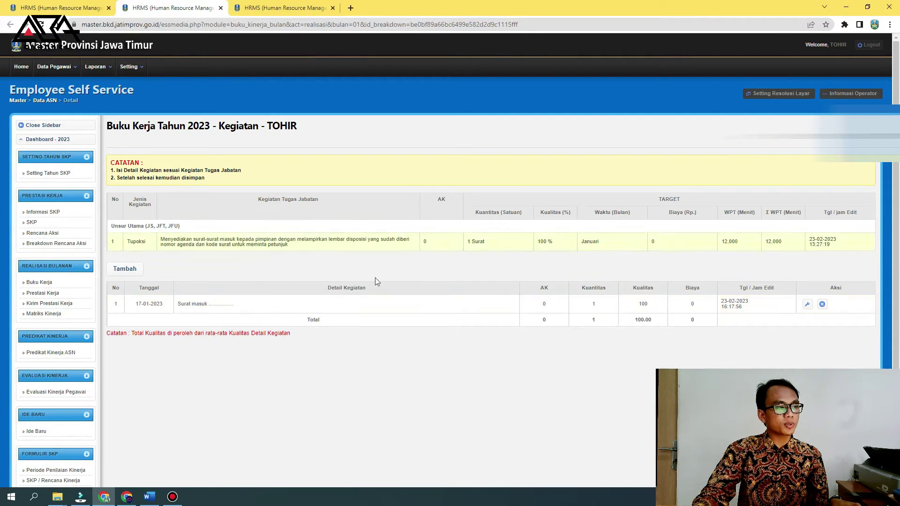
left_click(56, 8)
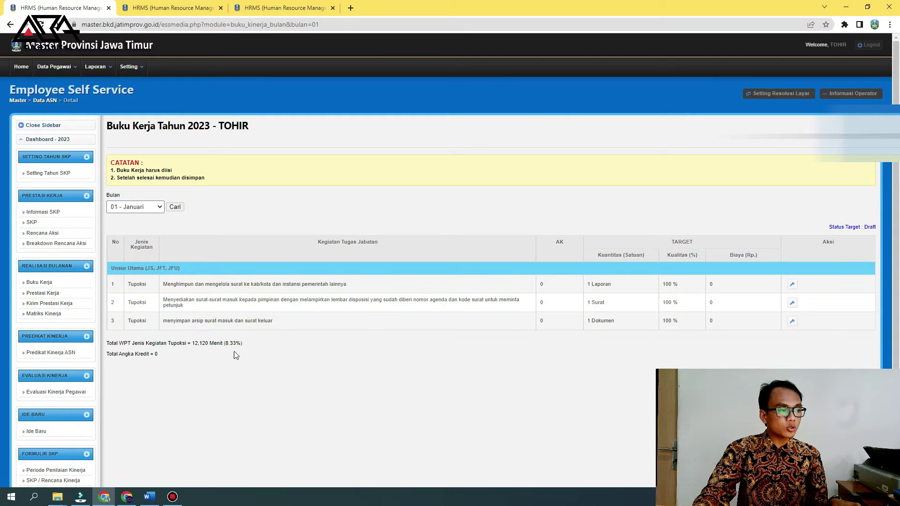
- Look up the Januari Prestasi Kerja realization in place of the Buku Kerja list
left_click(44, 295)
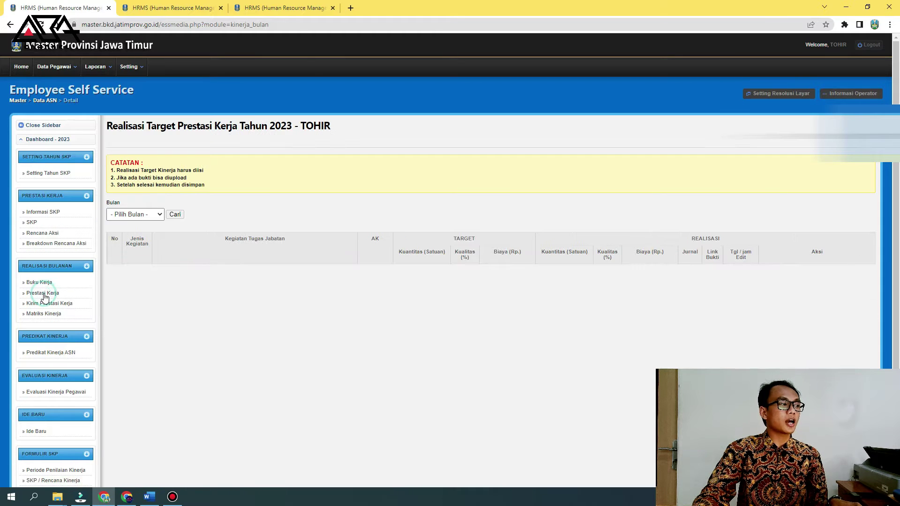
left_click(138, 214)
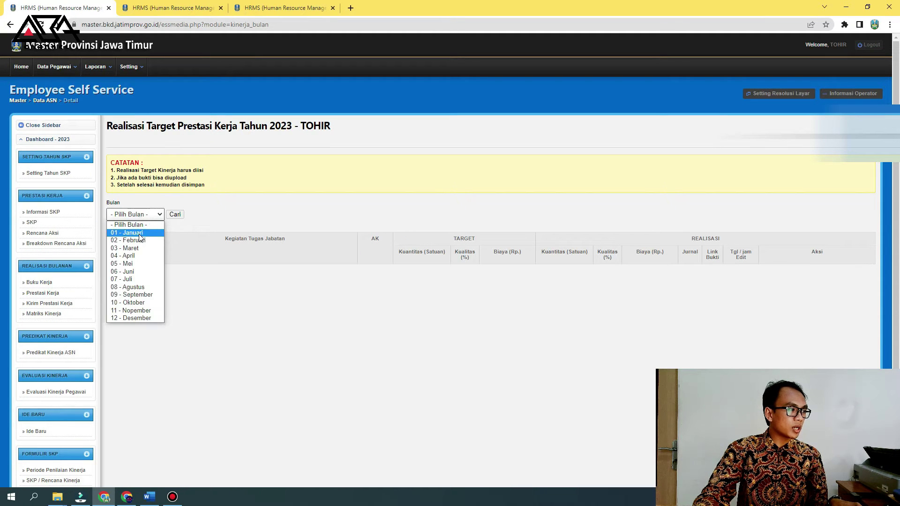
left_click(138, 233)
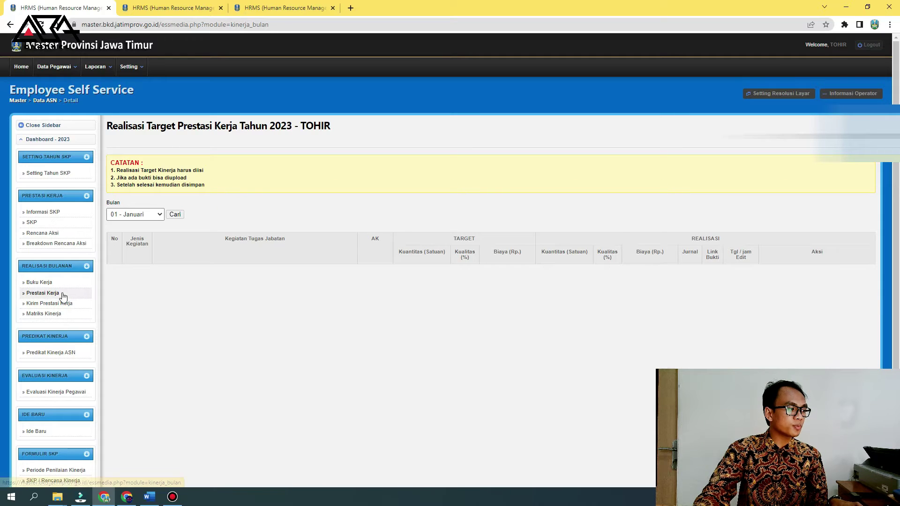
left_click(170, 217)
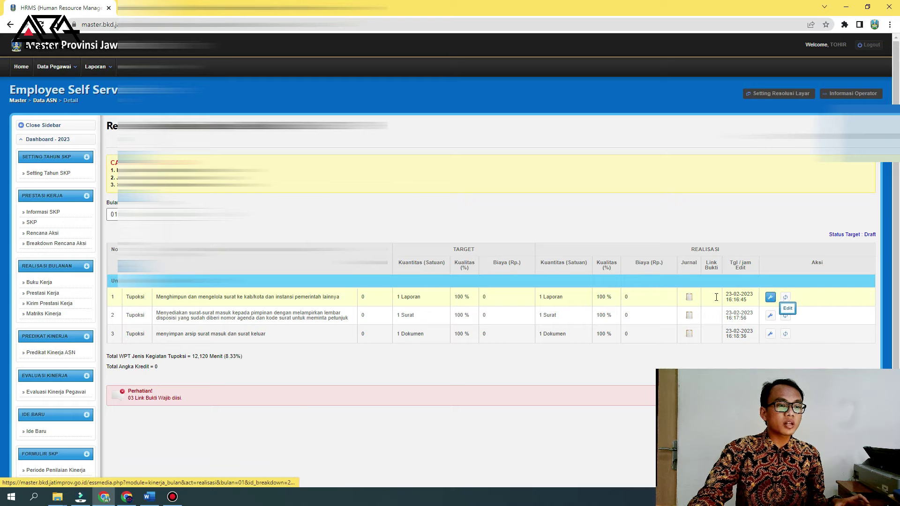
- View the journal of the Menghimpun dan mengelola surat task and close it again
left_click(688, 297)
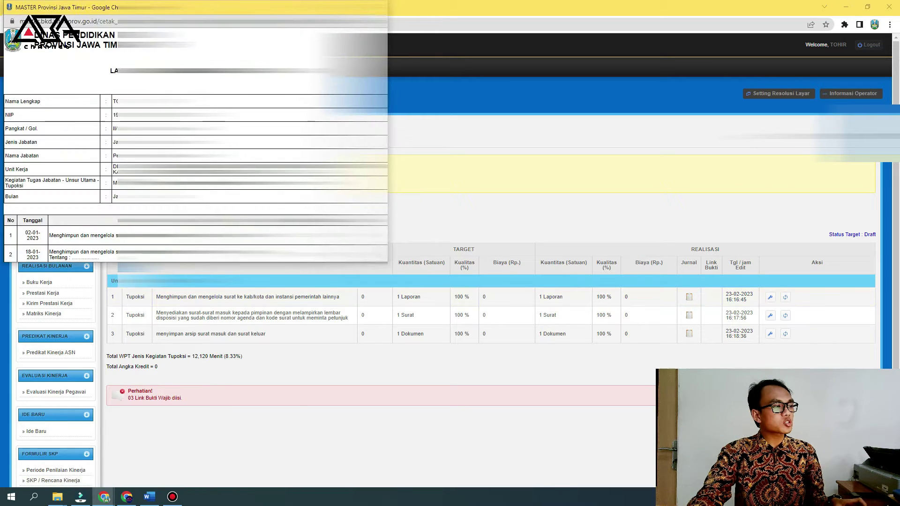
scroll(113, 120, "down", 2)
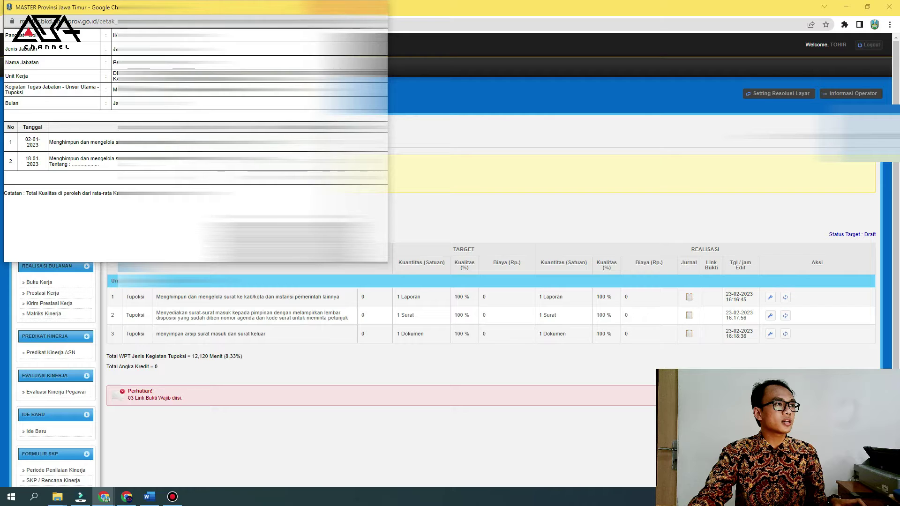
left_click(377, 7)
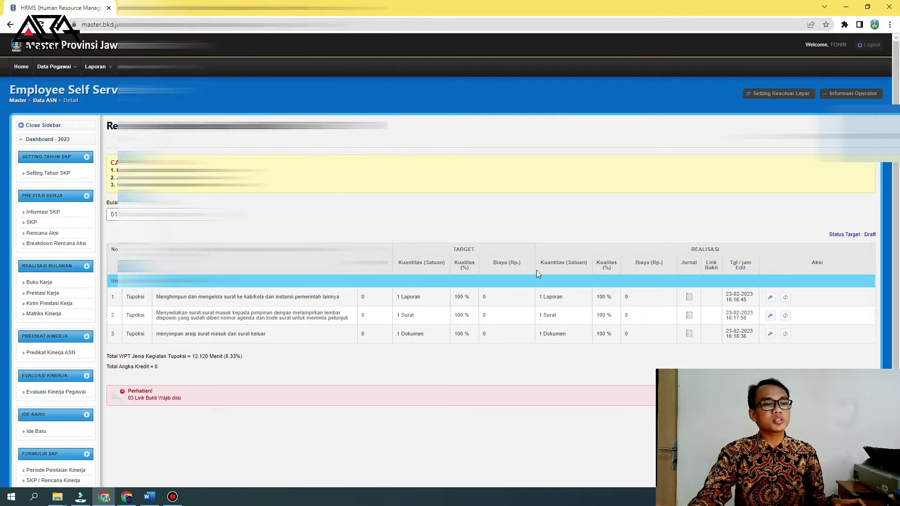
- Use the menyimpan arsip activity page's web address as Link Bukti for the Menghimpun dan mengelola surat task, and save the realization
left_click(768, 300)
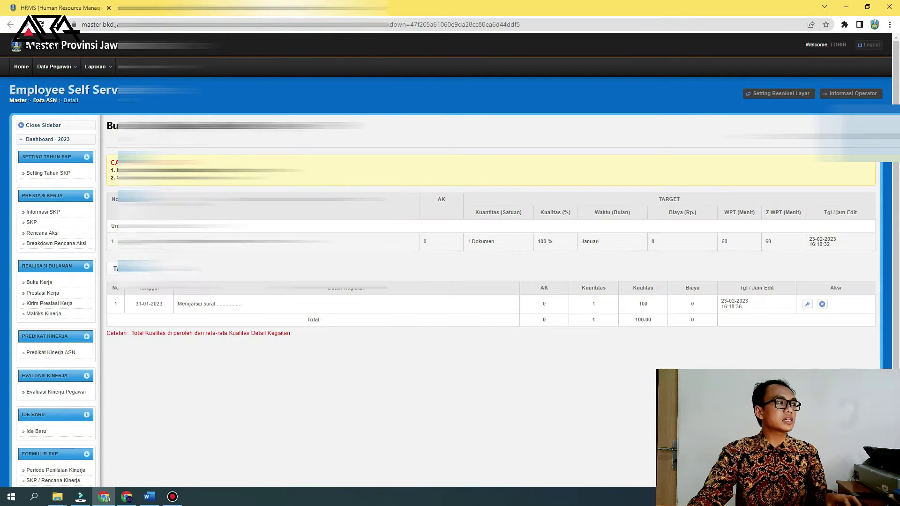
left_click(289, 26)
key("ctrl+c")
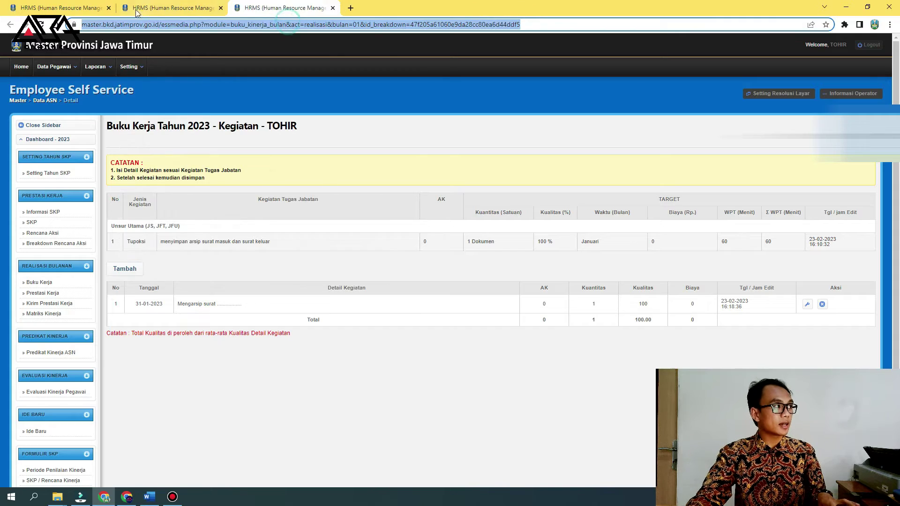
left_click(136, 10)
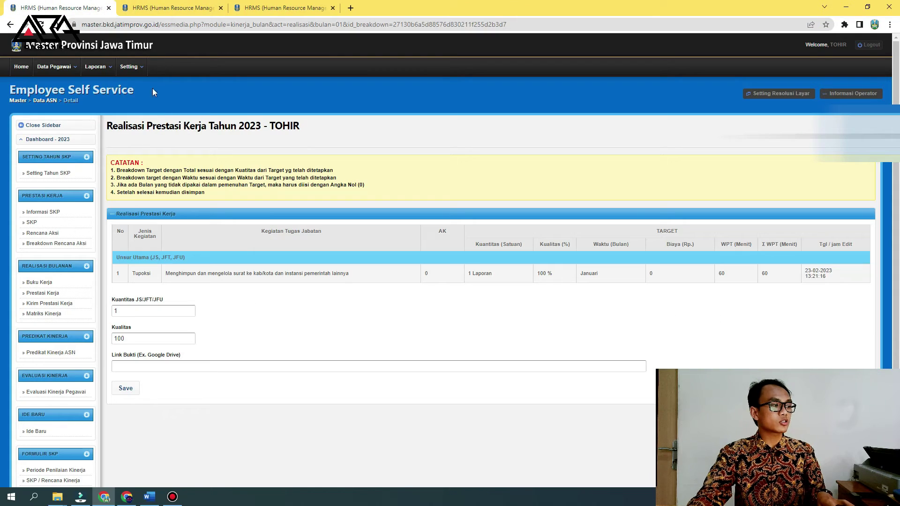
left_click(229, 364)
key("ctrl+v")
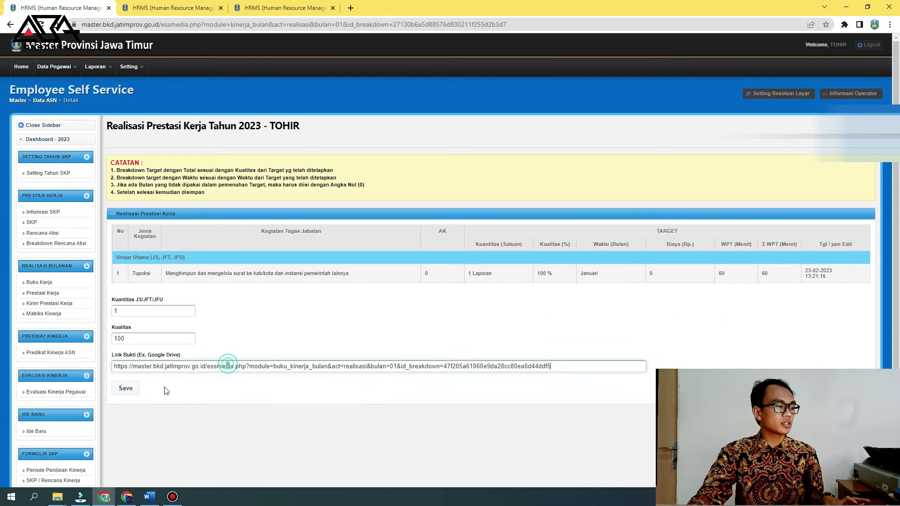
left_click(125, 388)
left_click(496, 78)
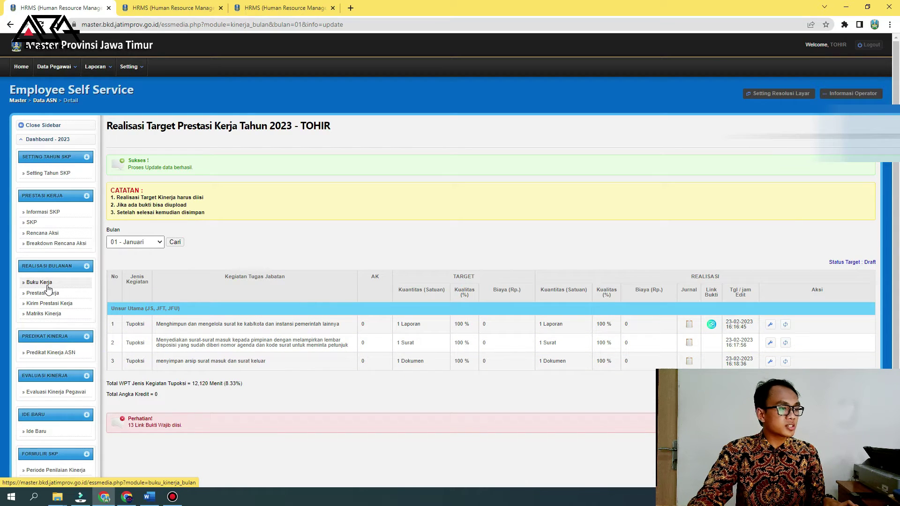
- View the journal of the Menyediakan surat-surat masuk task and close it again
left_click(688, 343)
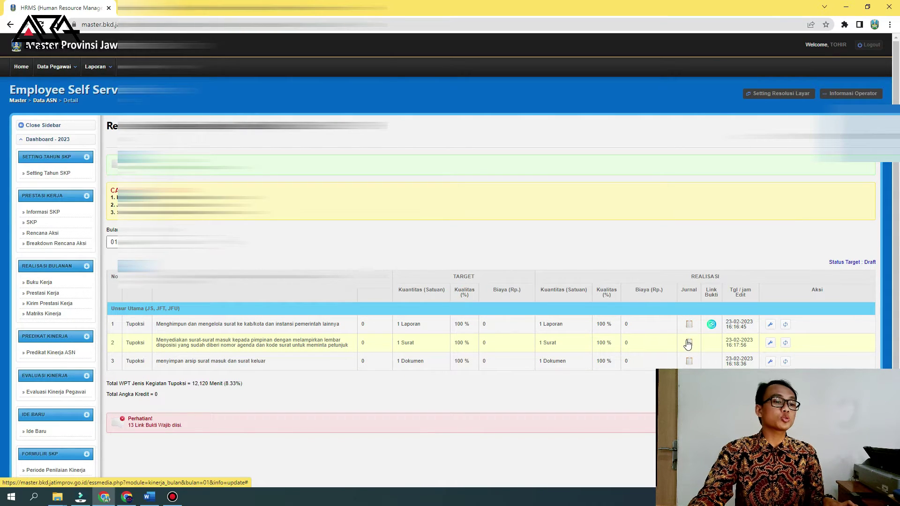
scroll(281, 164, "down", 1)
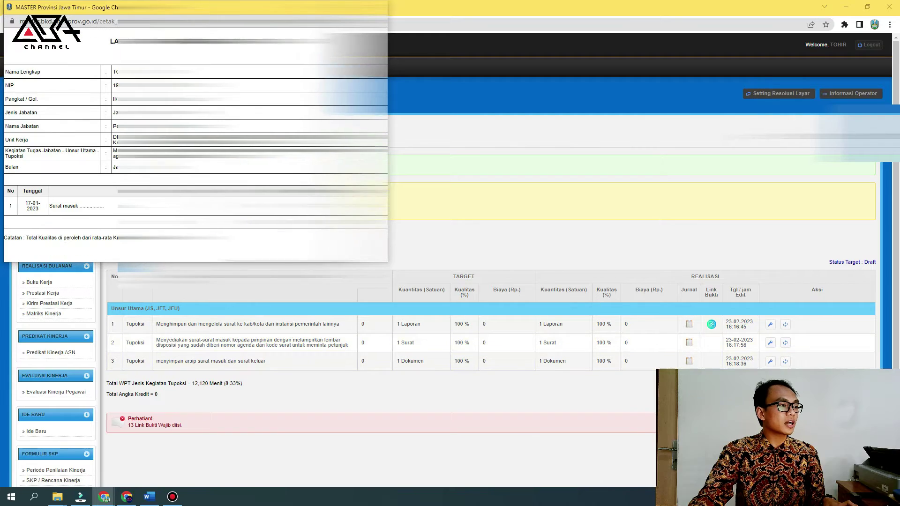
left_click(378, 7)
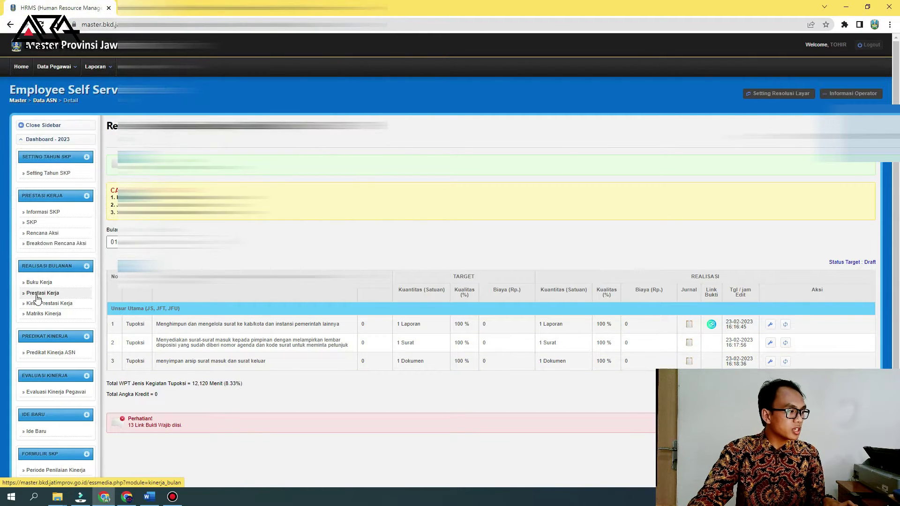
- Open Buku Kerja in a separate tab and look up its Januari tasks
right_click(65, 283)
left_click(90, 288)
left_click(152, 8)
left_click(139, 207)
left_click(138, 225)
left_click(172, 204)
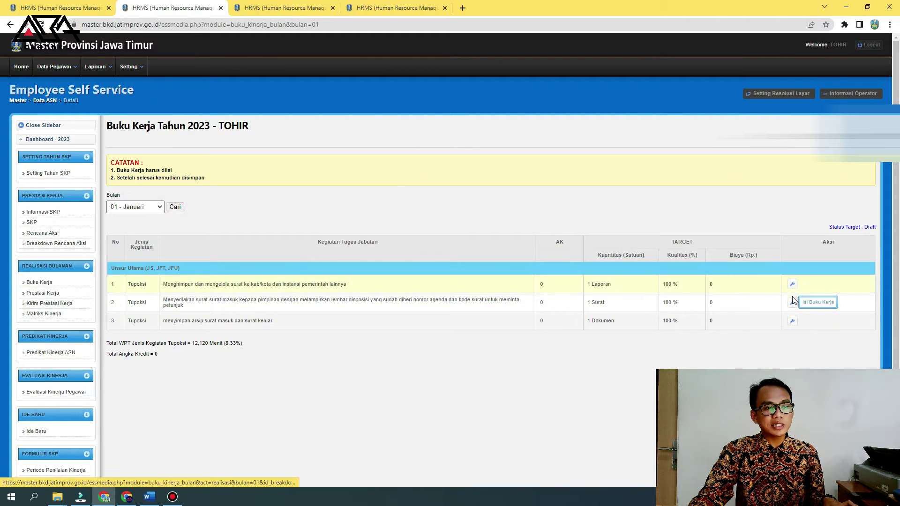
- Look up the Februari Buku Kerja tasks and open the activity page of Menghimpun dan mengelola surat
left_click(133, 209)
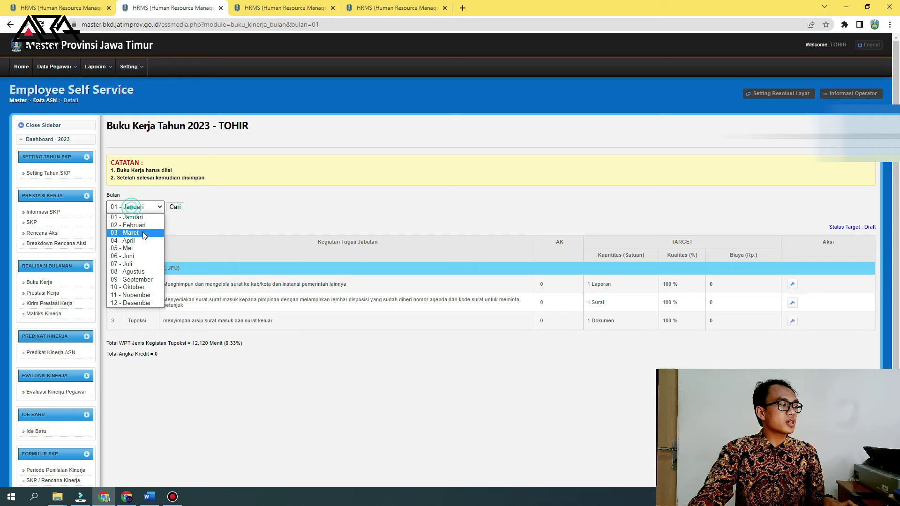
left_click(140, 226)
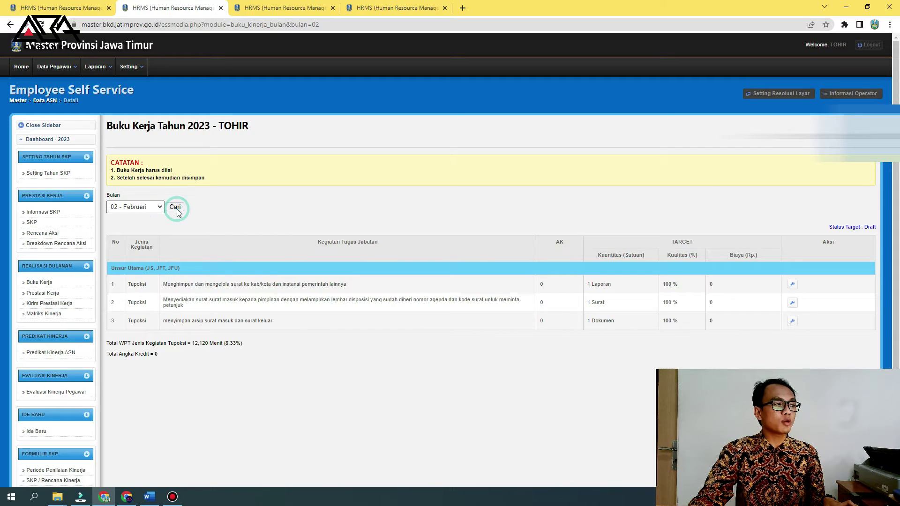
left_click(792, 285)
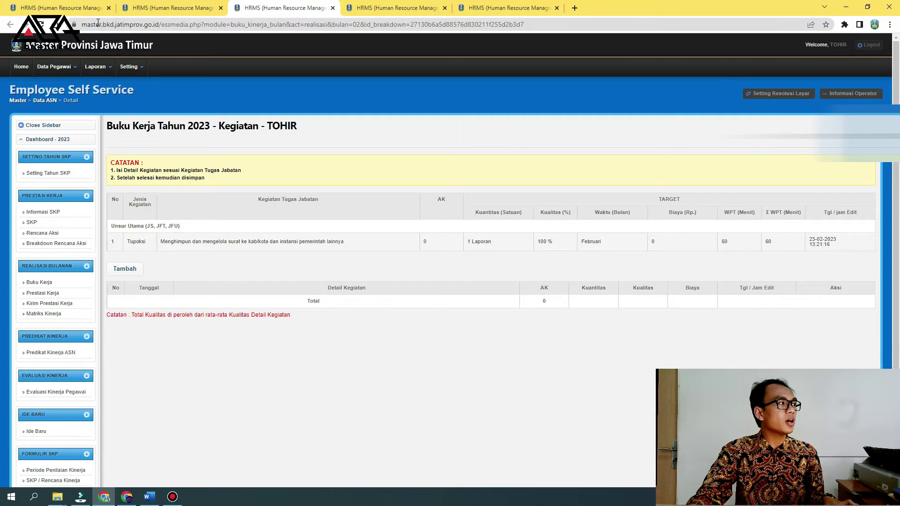
- Look up the Prestasi Kerja realization for Februari
left_click(61, 7)
left_click(135, 241)
left_click(151, 259)
left_click(175, 241)
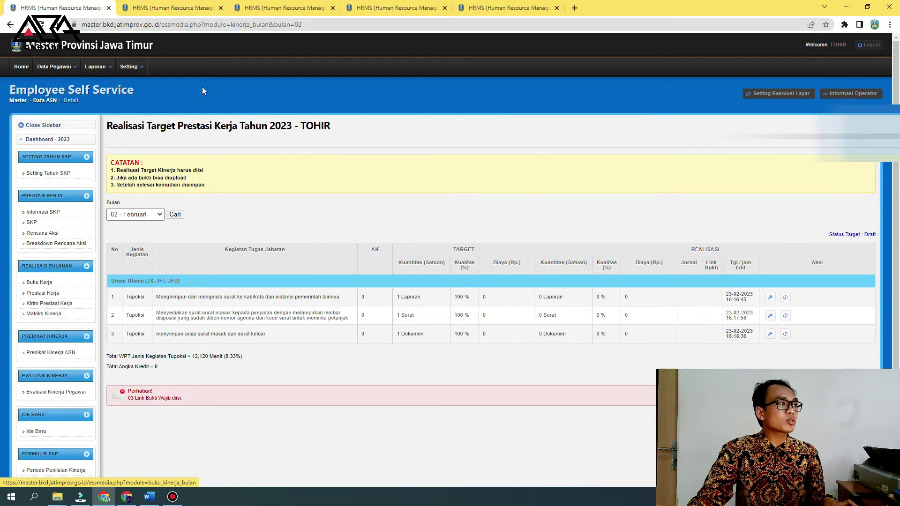
- Close the extra portal tabs and look up the Prestasi Kerja realization for Januari
left_click(220, 8)
left_click(220, 8)
left_click(220, 8)
left_click(220, 8)
left_click(159, 214)
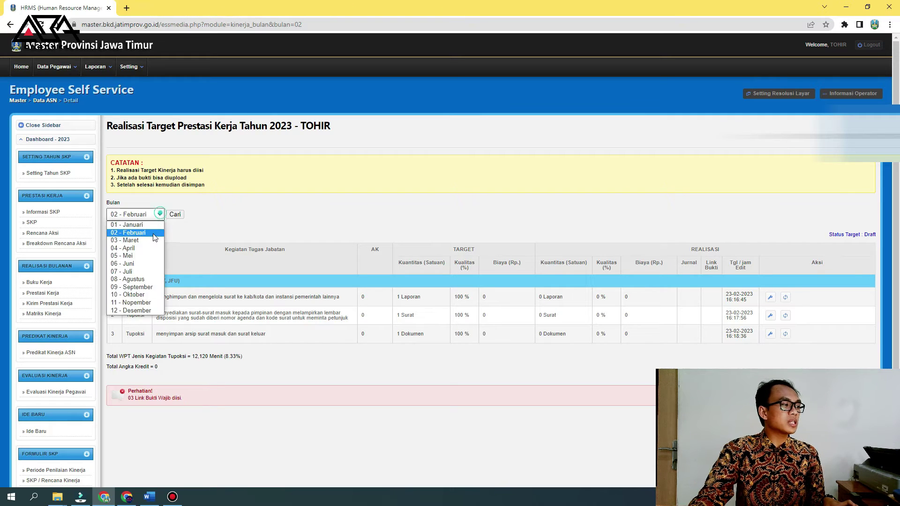
left_click(151, 225)
left_click(180, 214)
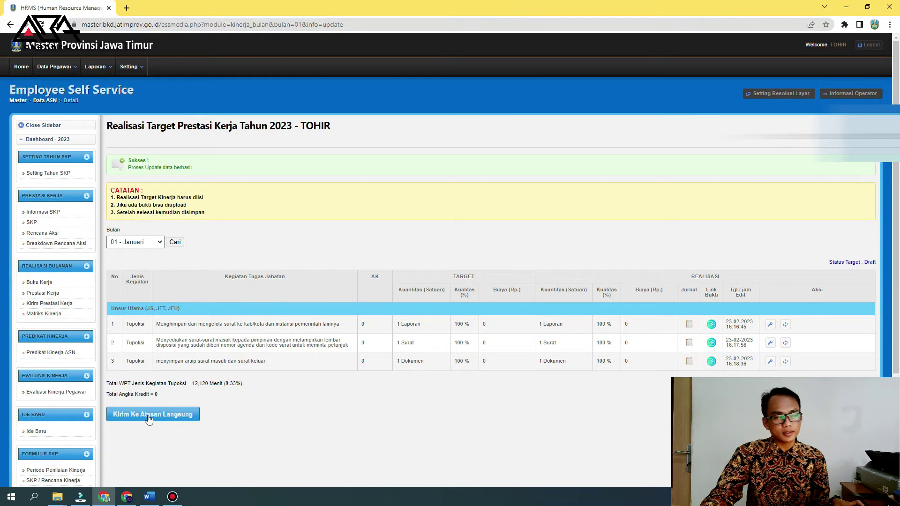
- Look up the Januari Buku Kerja tasks and open the activity page of Menghimpun dan mengelola surat
left_click(53, 281)
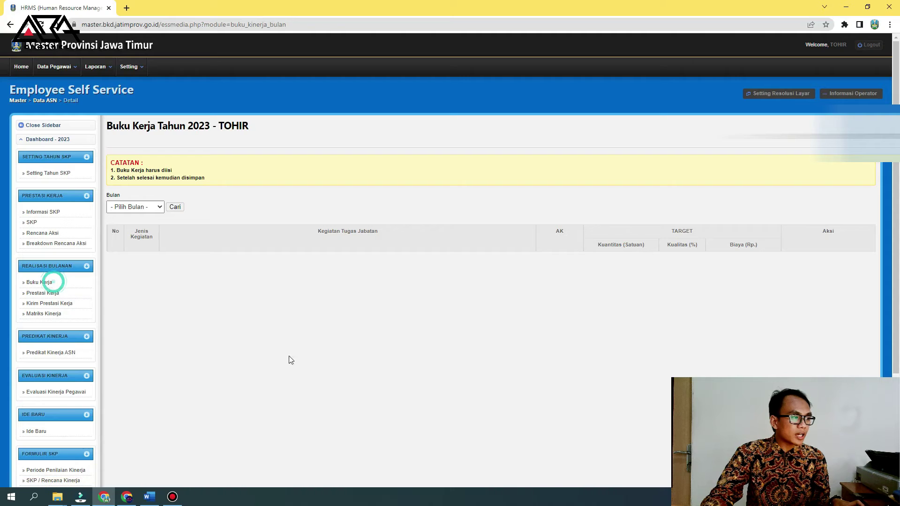
left_click(148, 207)
left_click(137, 225)
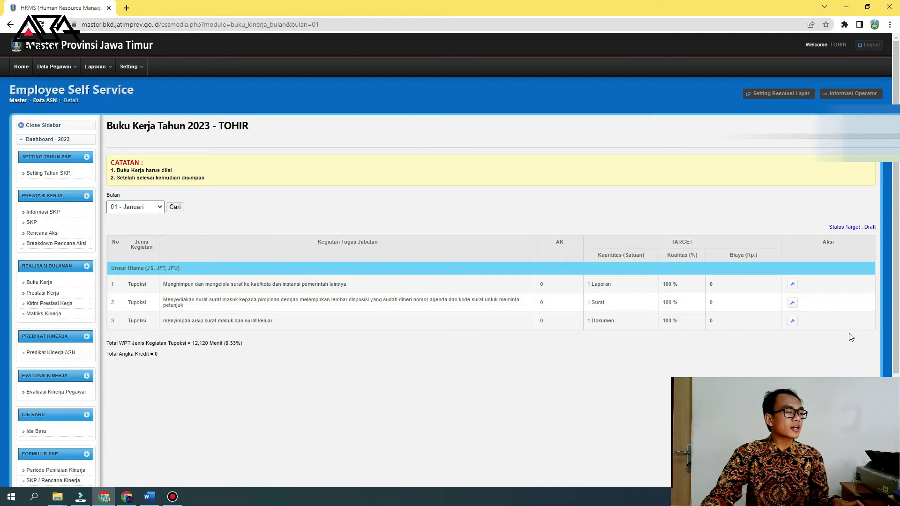
left_click(792, 284)
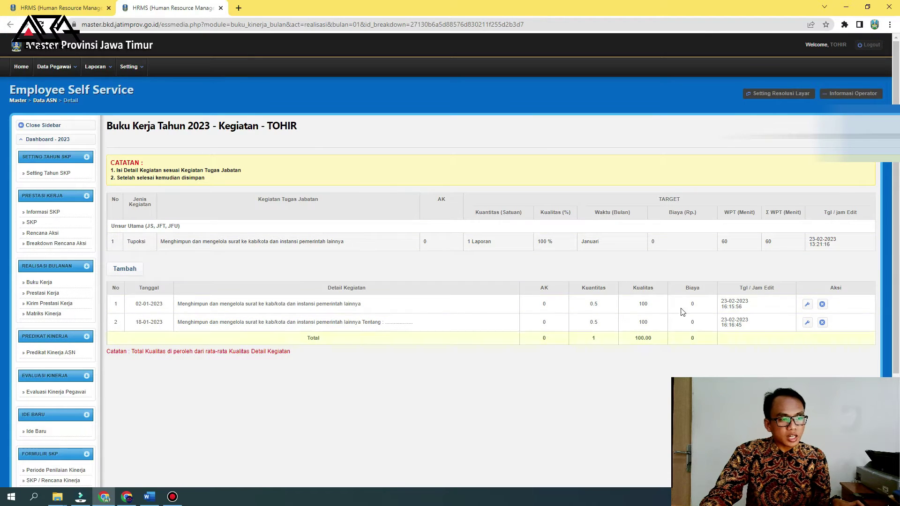
- Return to the first portal tab and look up the Prestasi Kerja realization for Februari
left_click(65, 8)
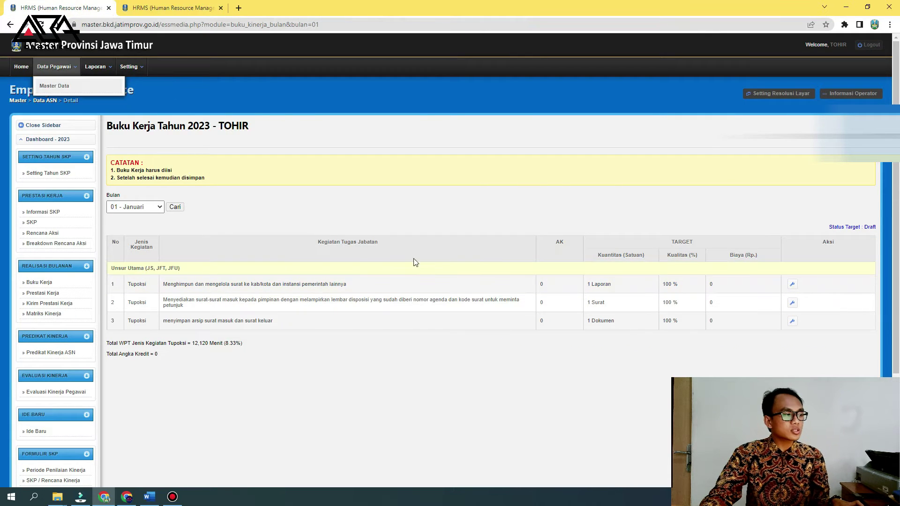
left_click(44, 293)
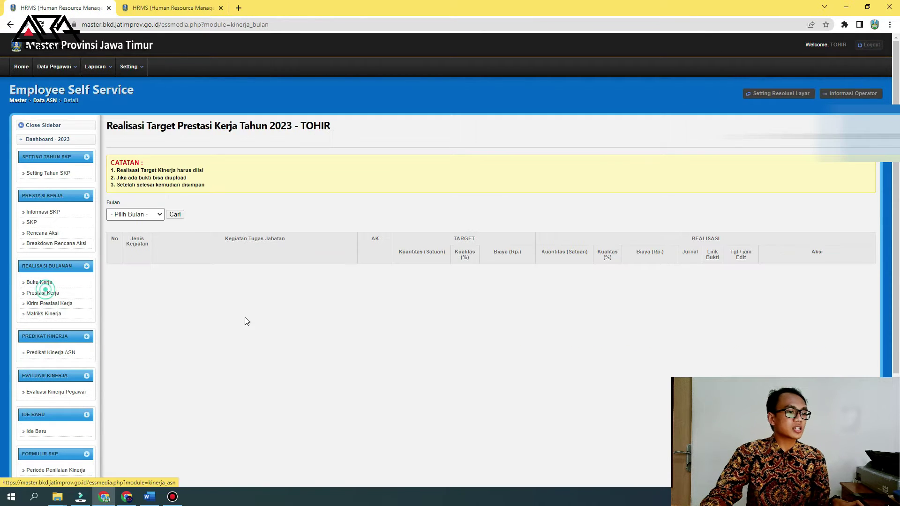
left_click(141, 214)
left_click(147, 240)
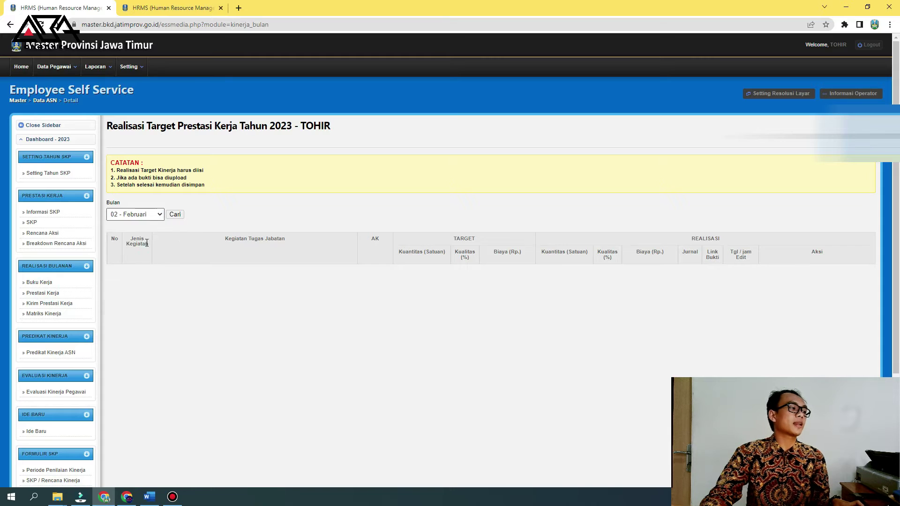
left_click(171, 216)
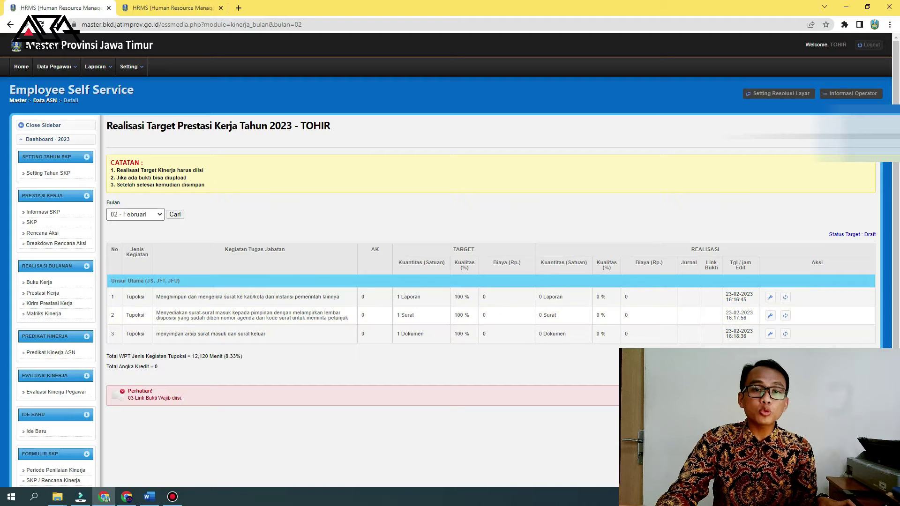
- Look up the Januari Prestasi Kerja realization and send it to the direct supervisor
left_click(151, 214)
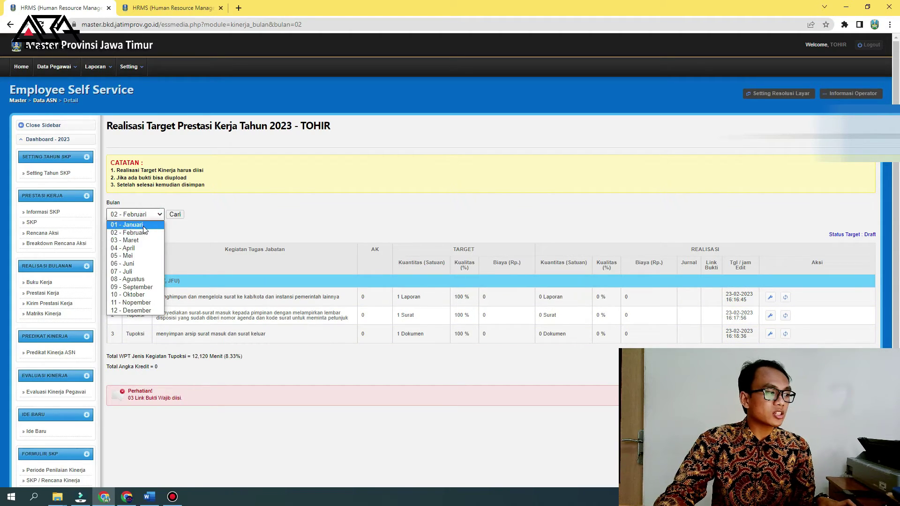
left_click(143, 225)
left_click(173, 215)
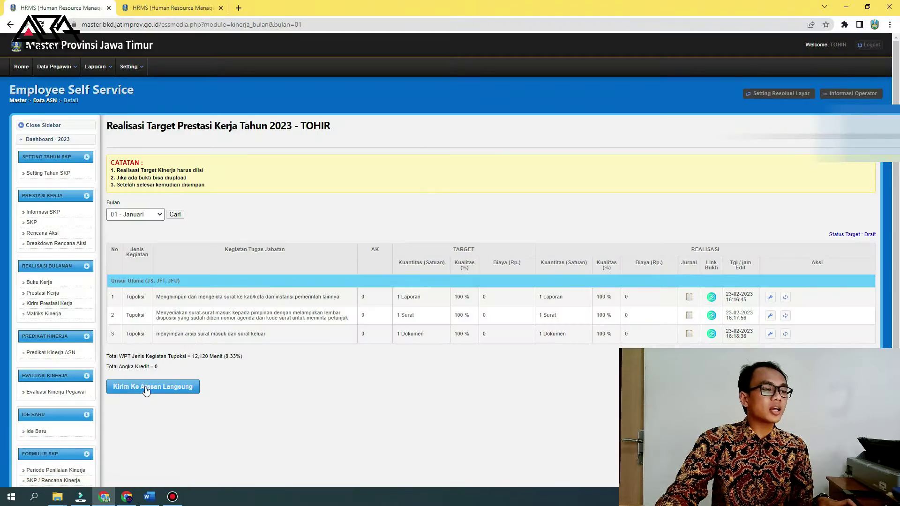
left_click(146, 389)
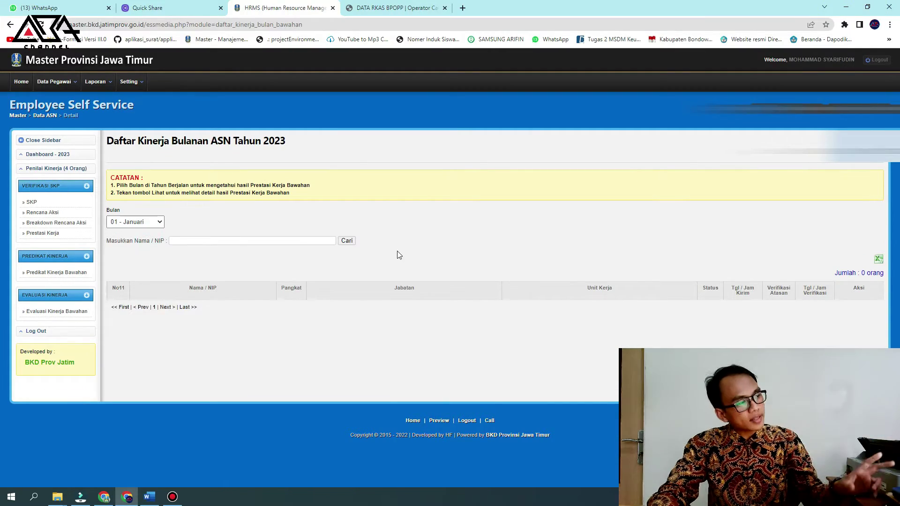
- In the supervisor's account, open the subordinate's Januari Prestasi Kerja and process it with the verdict Setuju
left_click(44, 233)
left_click(144, 228)
left_click(160, 240)
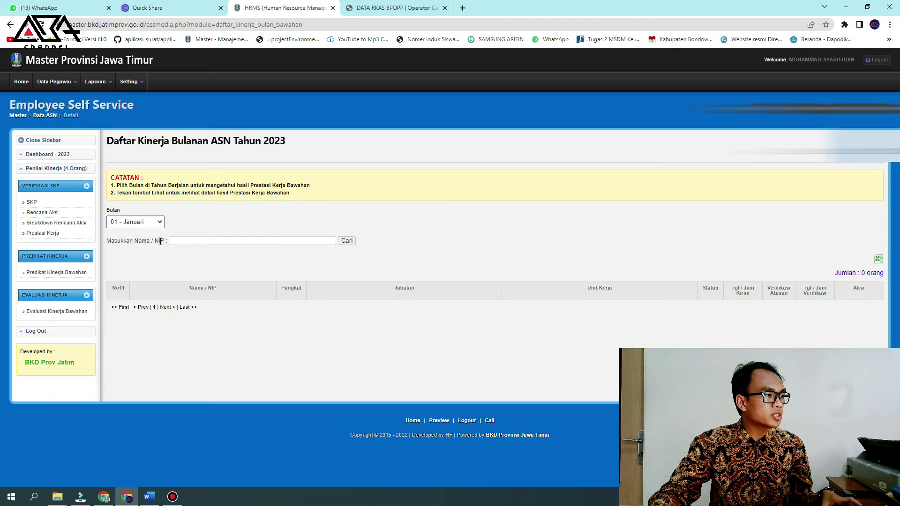
left_click(347, 241)
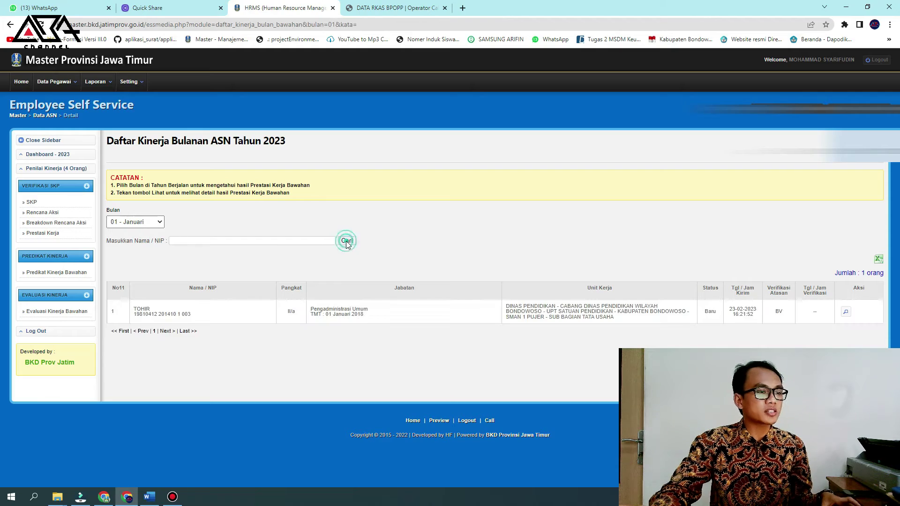
left_click(846, 313)
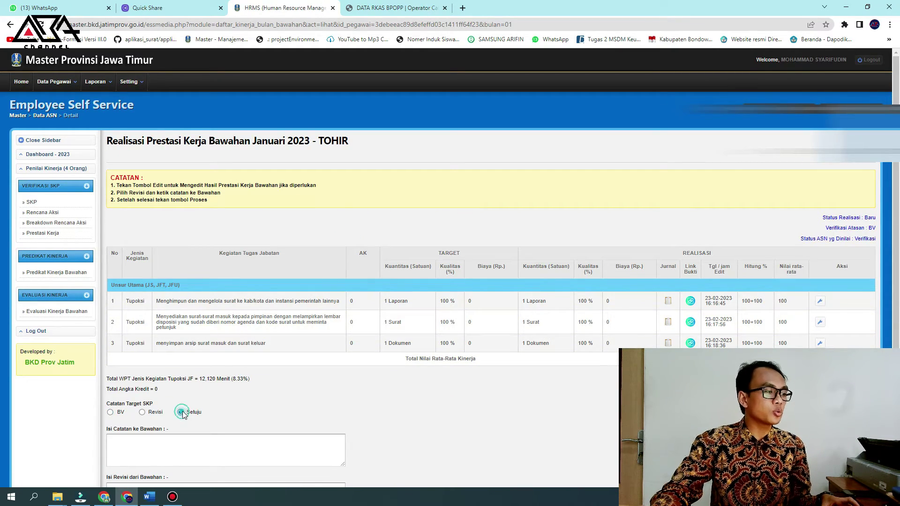
scroll(182, 412, "down", 3)
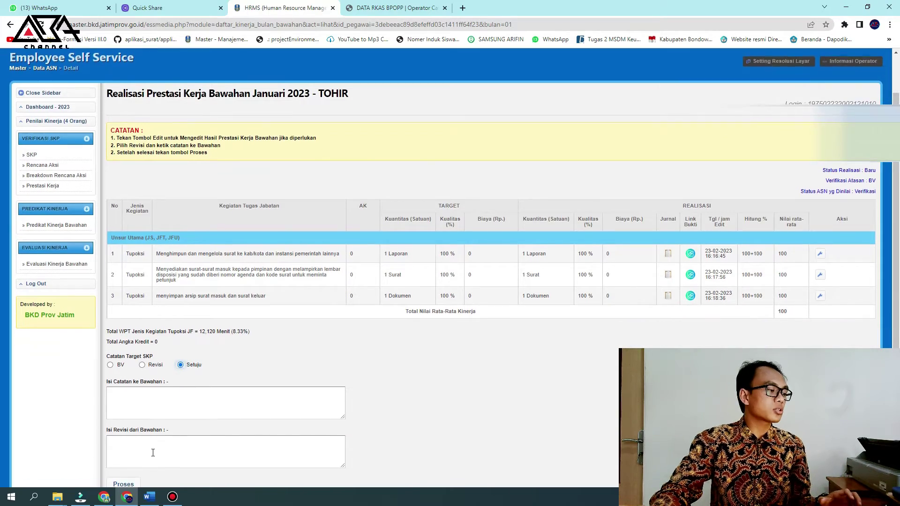
left_click(123, 426)
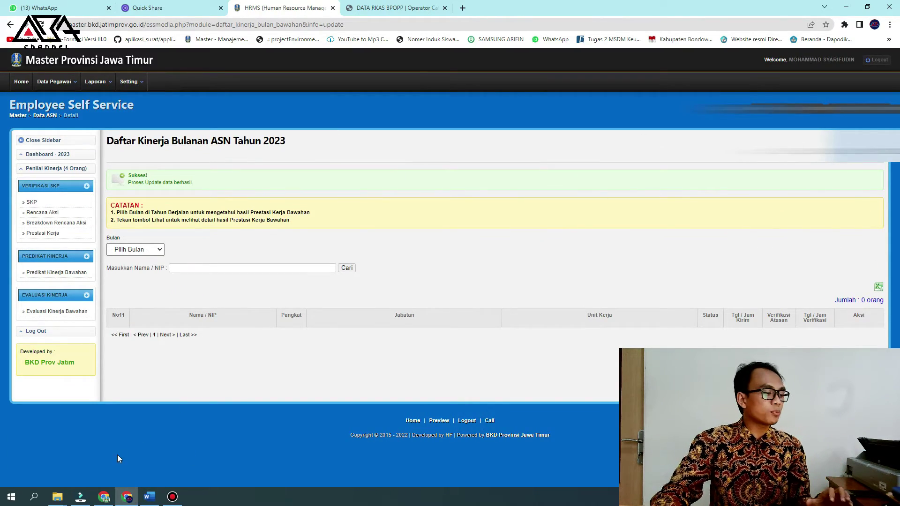
- Switch back to the employee's account and reload the Januari Prestasi Kerja page to check its approval status
left_click(107, 500)
right_click(628, 110)
left_click(649, 137)
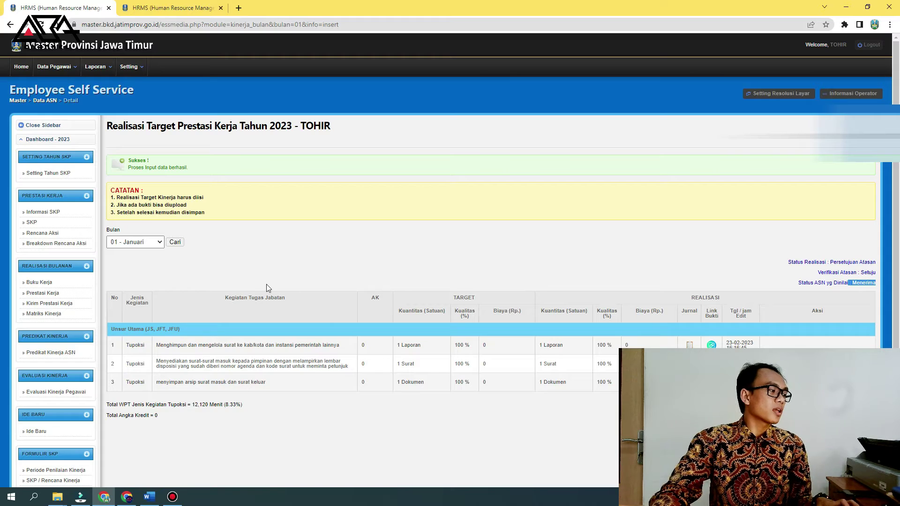
- Look up the Januari results in Kirim Prestasi Kerja and read the Belum Kirim and Belum Dinilai notices
left_click(66, 297)
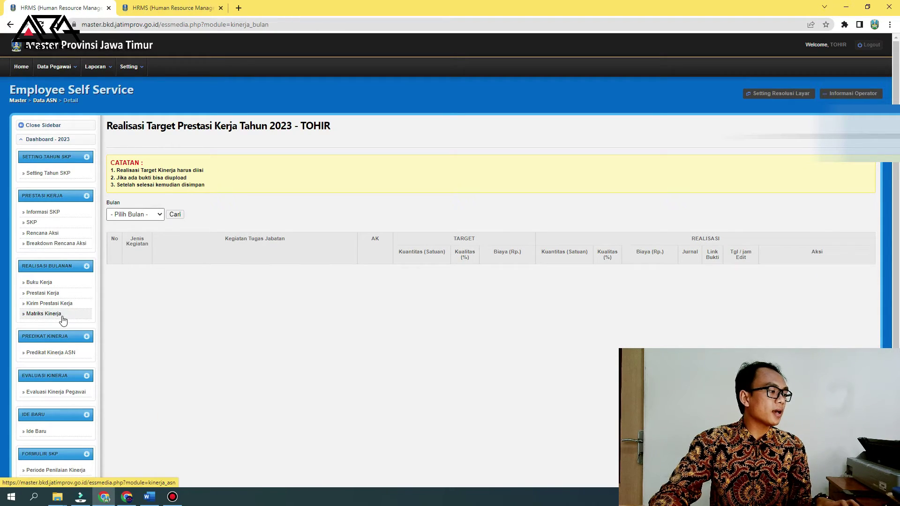
left_click(61, 304)
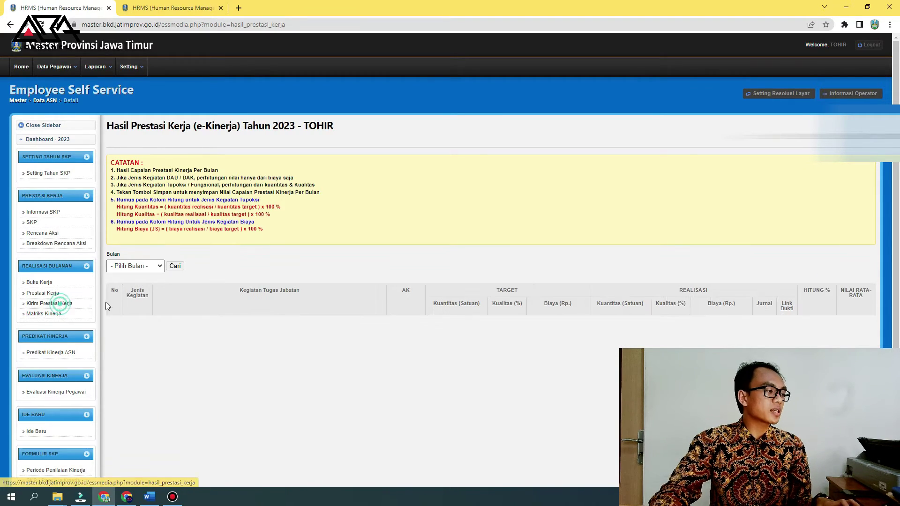
left_click(145, 267)
left_click(127, 284)
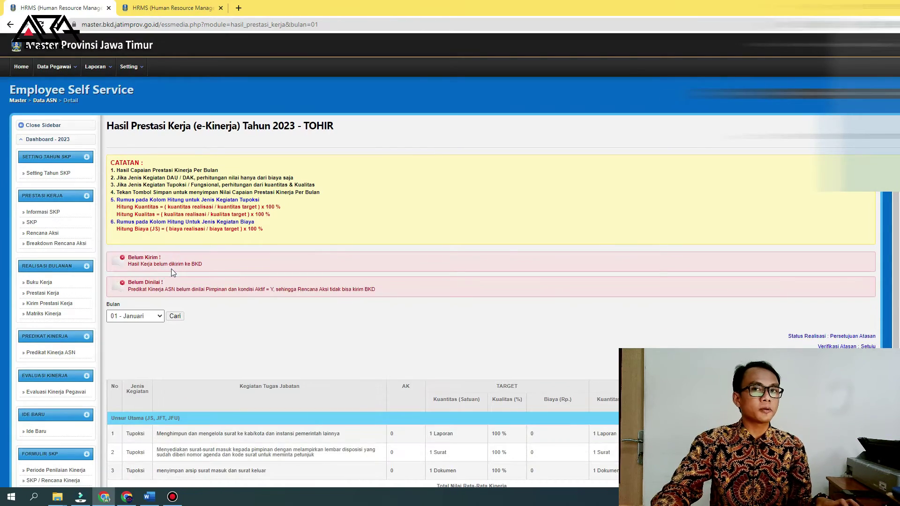
scroll(281, 272, "down", 1)
scroll(282, 274, "down", 1)
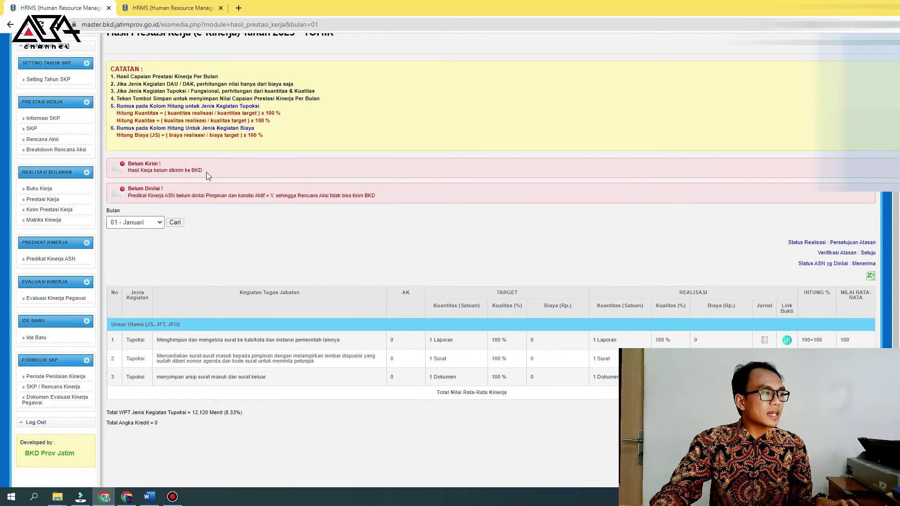
left_click_drag(207, 172, 129, 165)
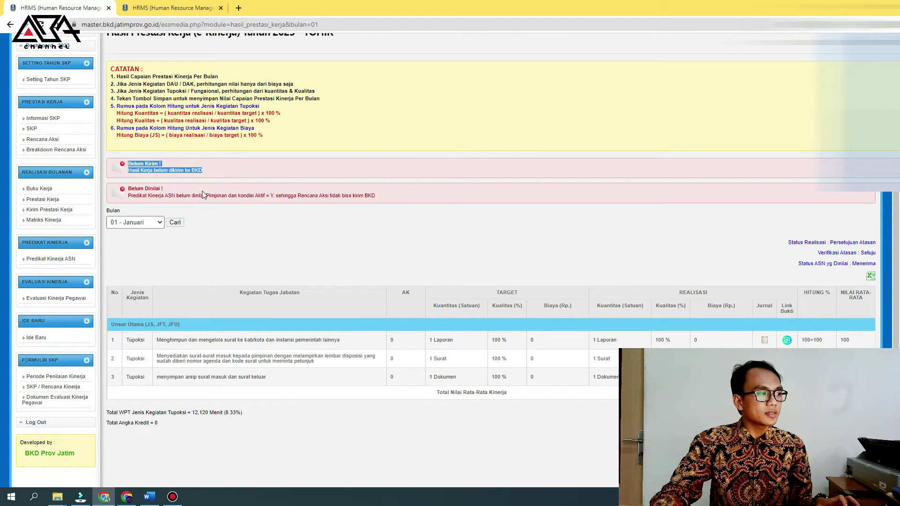
left_click(162, 179)
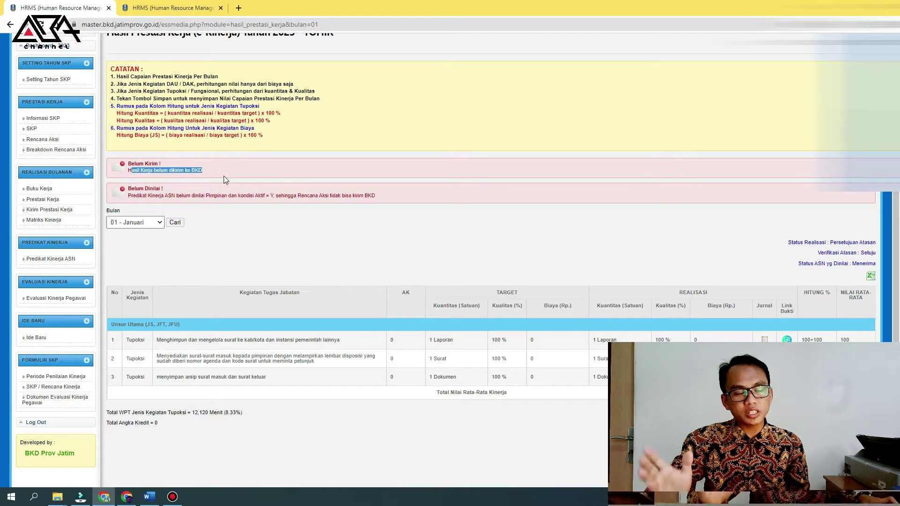
left_click_drag(133, 196, 385, 205)
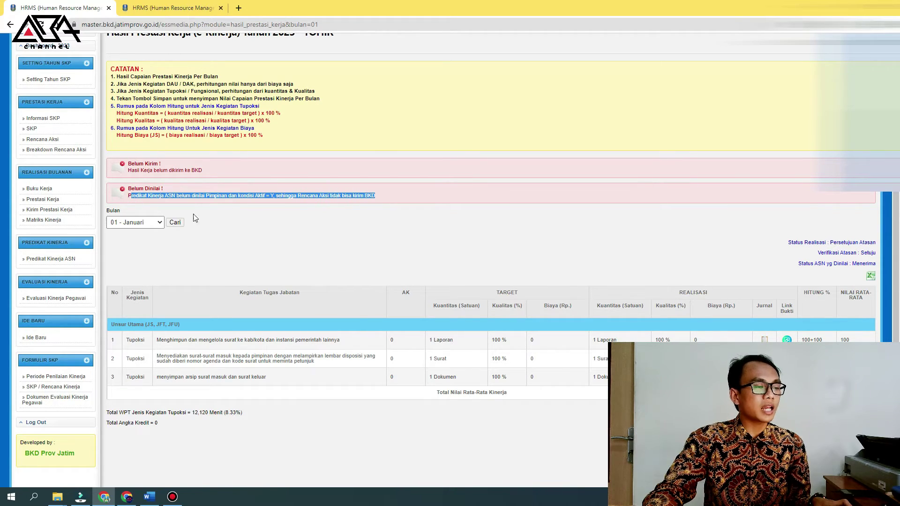
left_click(282, 226)
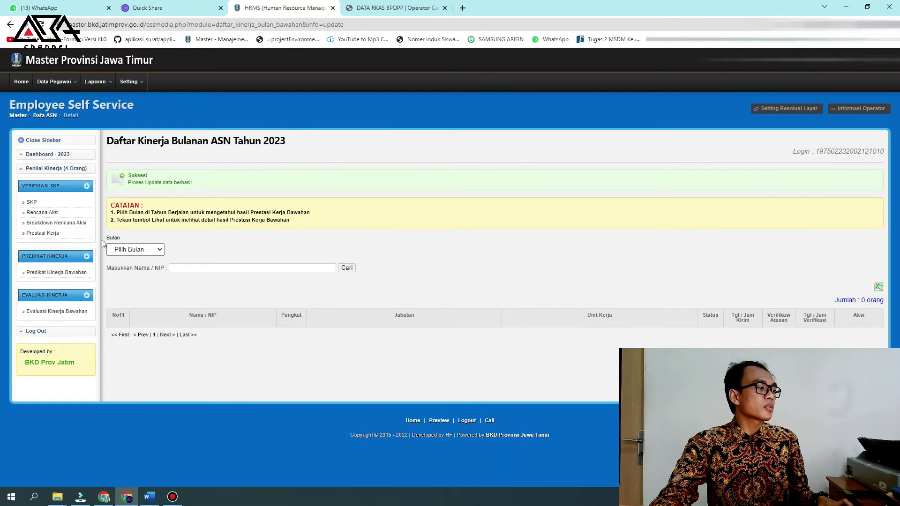
left_click(49, 276)
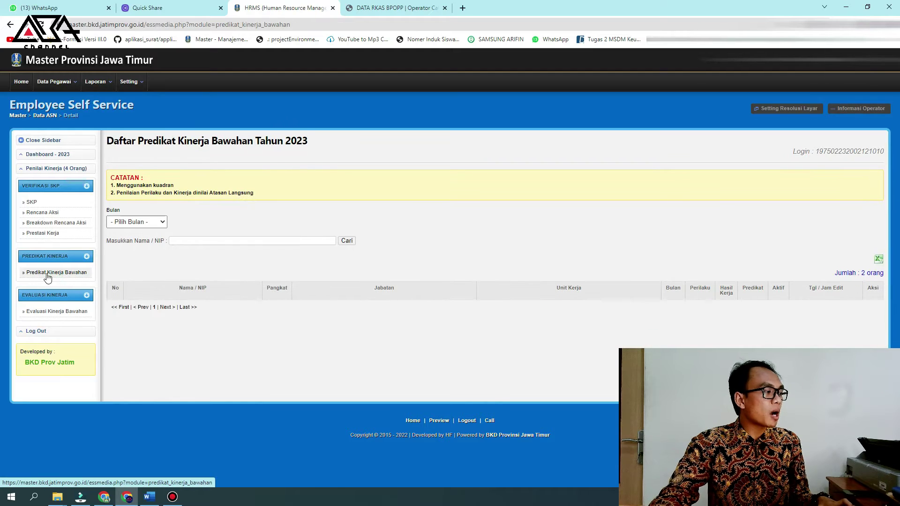
left_click(141, 222)
left_click(143, 240)
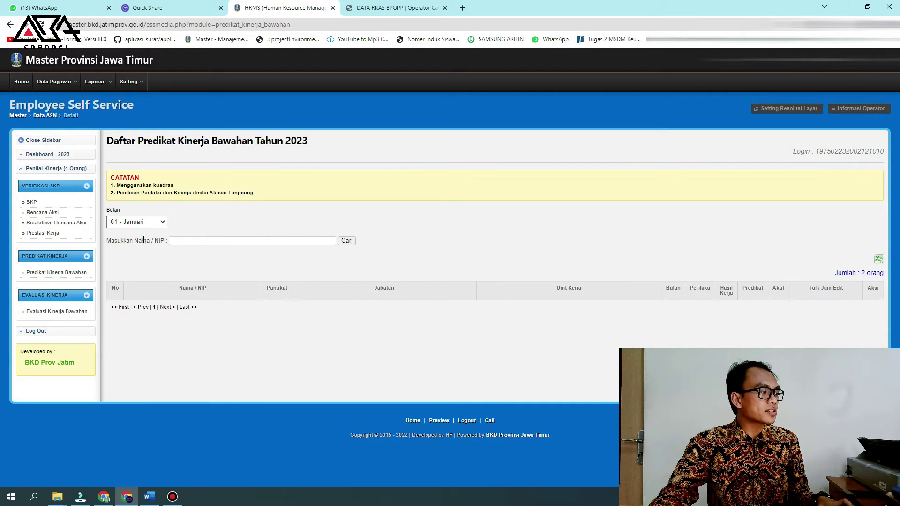
- Look up the subordinates' Januari Prestasi Kerja in the supervisor's account to check the verification status
left_click(46, 234)
left_click(135, 222)
left_click(136, 239)
left_click(347, 240)
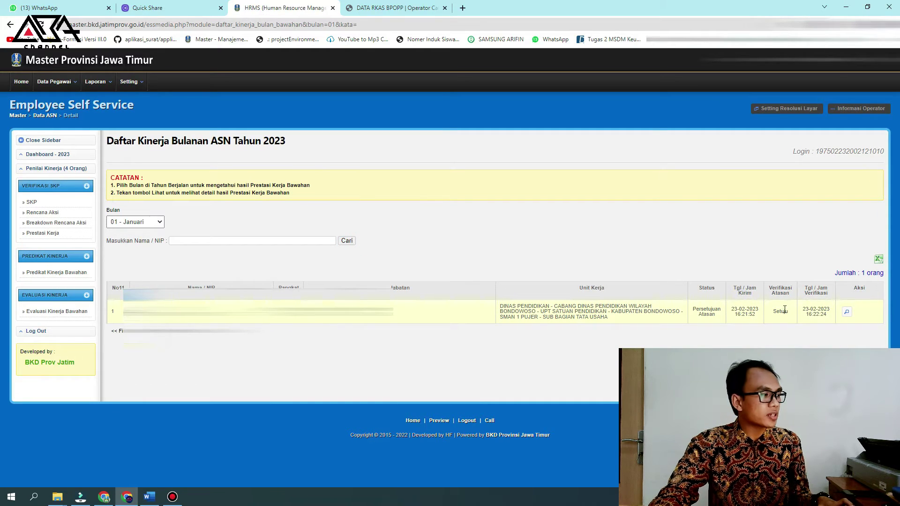
- Look up Predikat Kinerja Bawahan for Januari and open the listed subordinate's assessment form
left_click(54, 276)
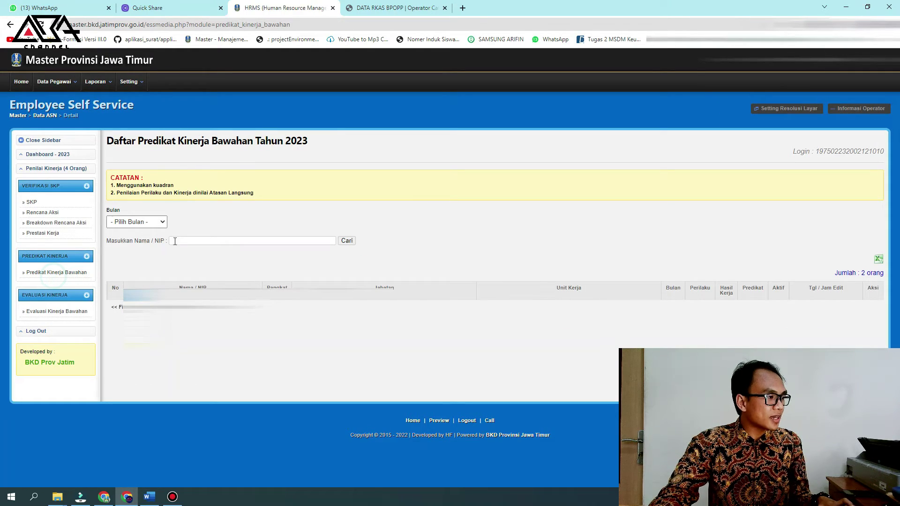
left_click(160, 224)
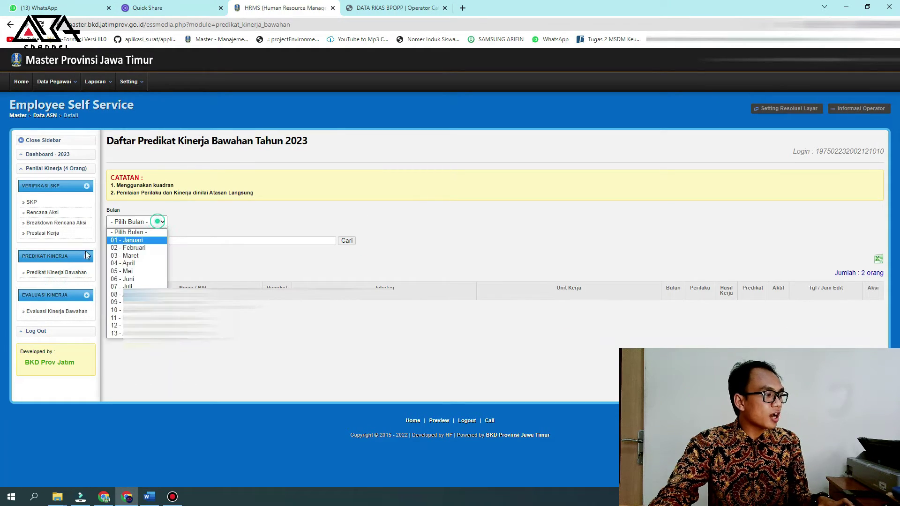
left_click(133, 241)
left_click(347, 240)
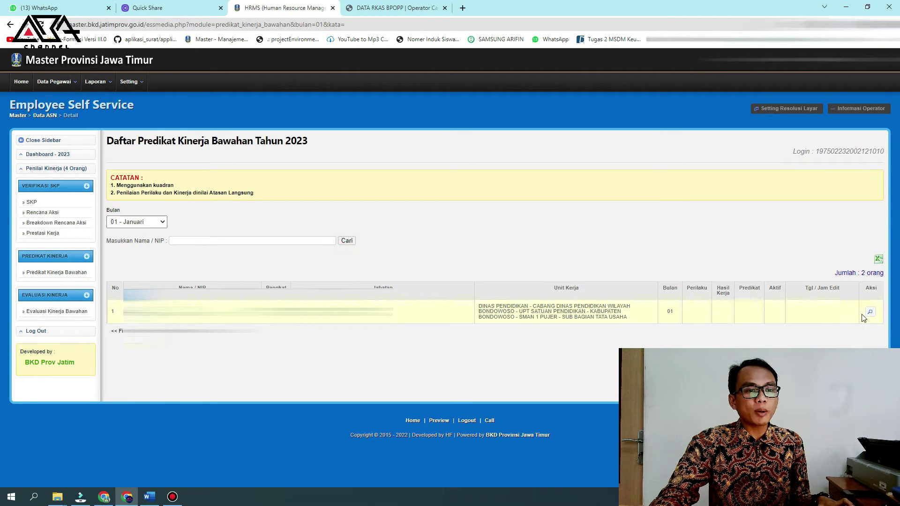
left_click(869, 315)
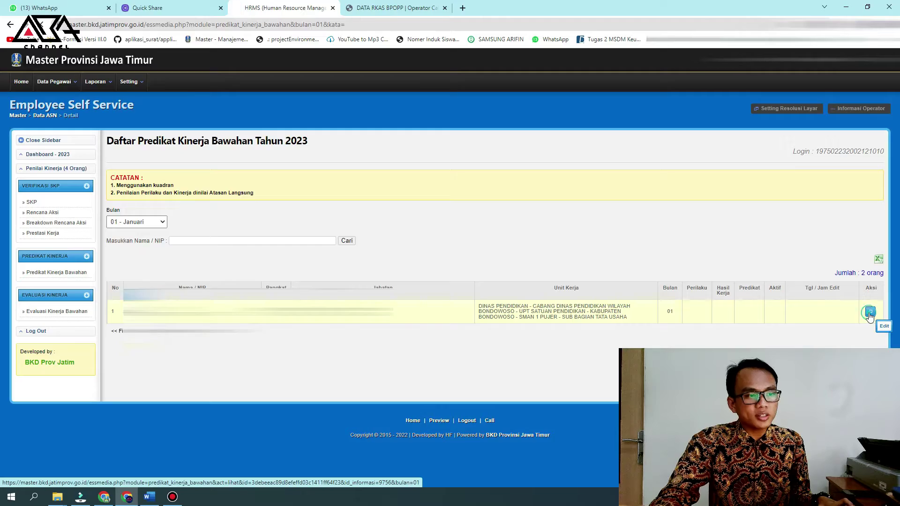
- Rate Berorientasi Pelayanan as Sesuai Ekspektasi - 100 and enter the feedback "Baik, Pertahanakan"
scroll(427, 315, "down", 2)
scroll(662, 339, "down", 4)
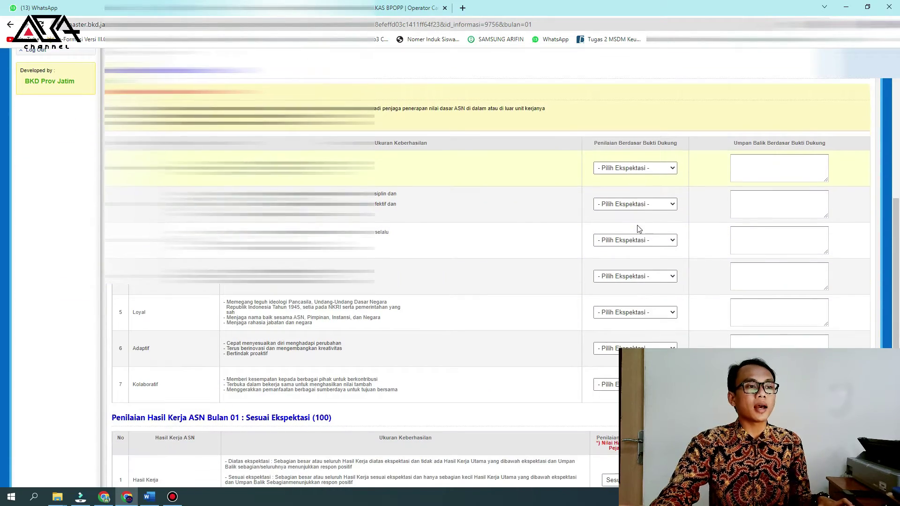
left_click(655, 168)
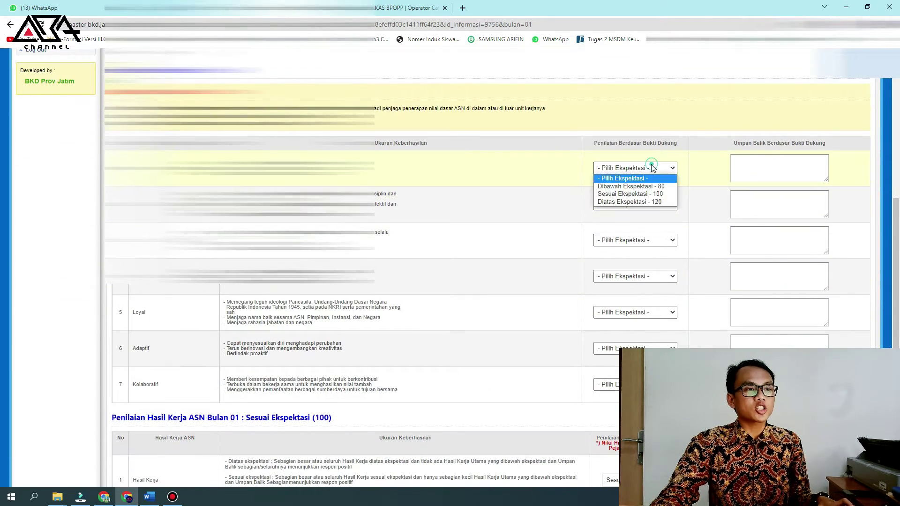
left_click(649, 195)
left_click(748, 171)
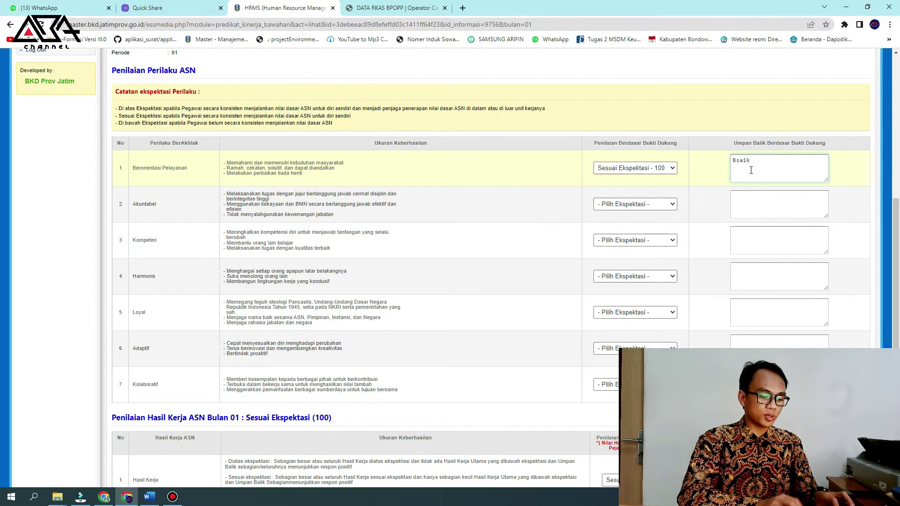
type("Bsaik, Pertahanakan")
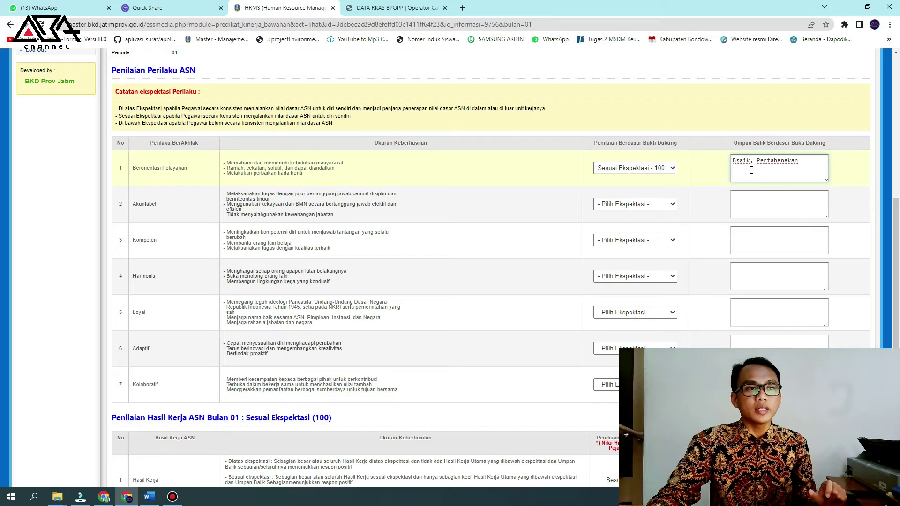
double_click(748, 160)
type("Baik")
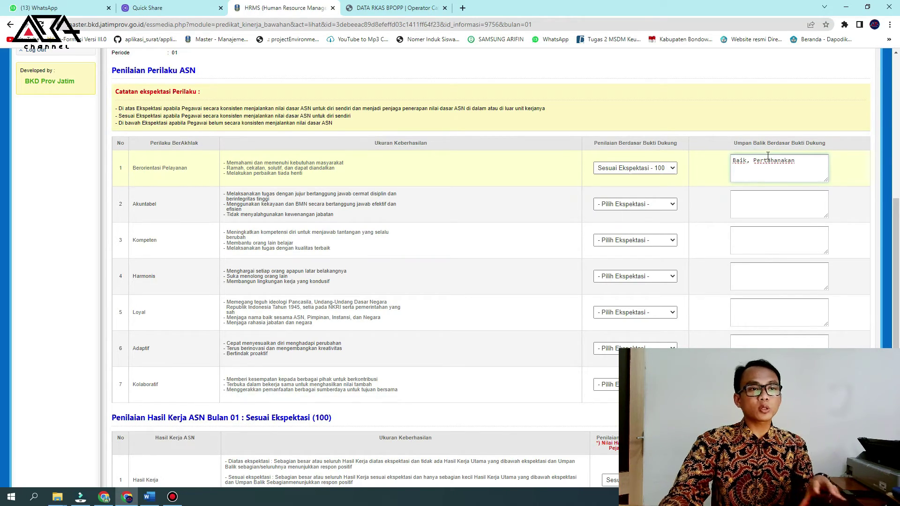
- Rate the Akuntabel, Kompeten, Harmonis, Loyal, Adaptif and Kolaboratif behaviours as Sesuai Ekspektasi - 100
left_click(666, 205)
left_click(628, 230)
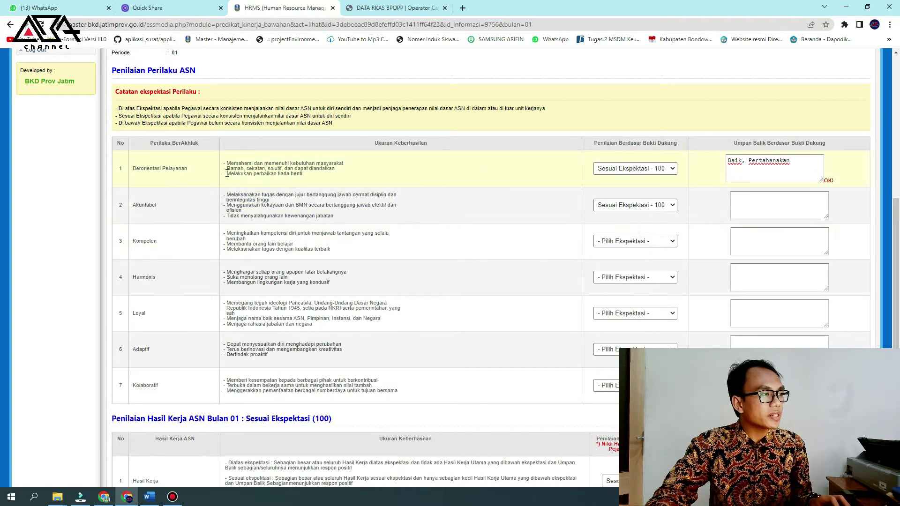
left_click_drag(229, 165, 343, 164)
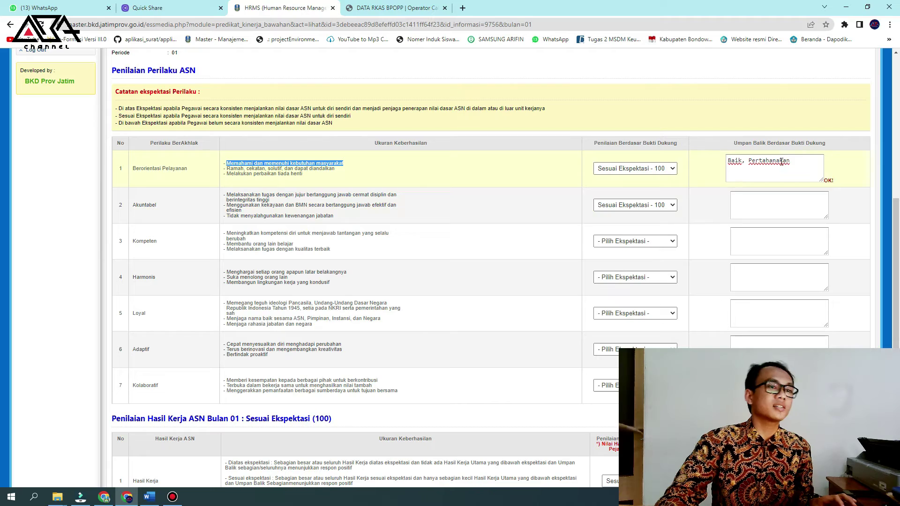
left_click(622, 209)
left_click(628, 231)
left_click(633, 241)
left_click(640, 261)
left_click(644, 274)
left_click(647, 302)
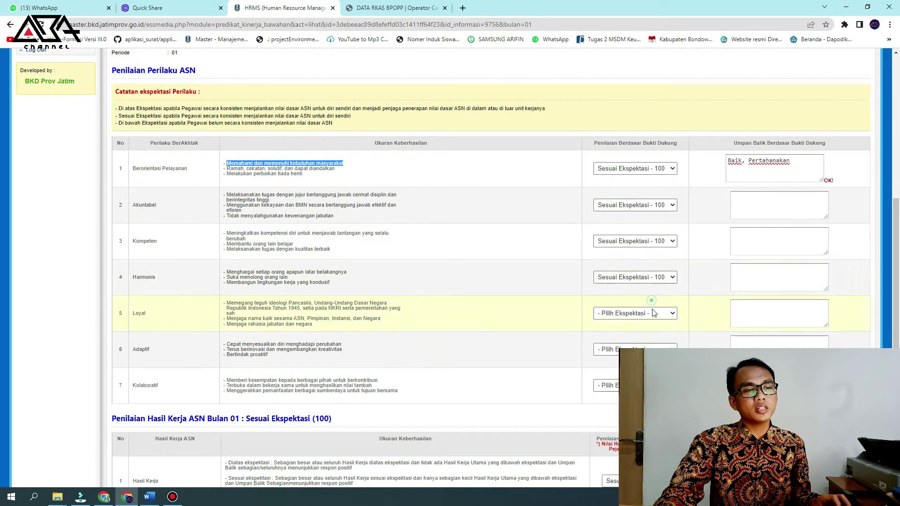
left_click(653, 313)
left_click(659, 339)
left_click(661, 349)
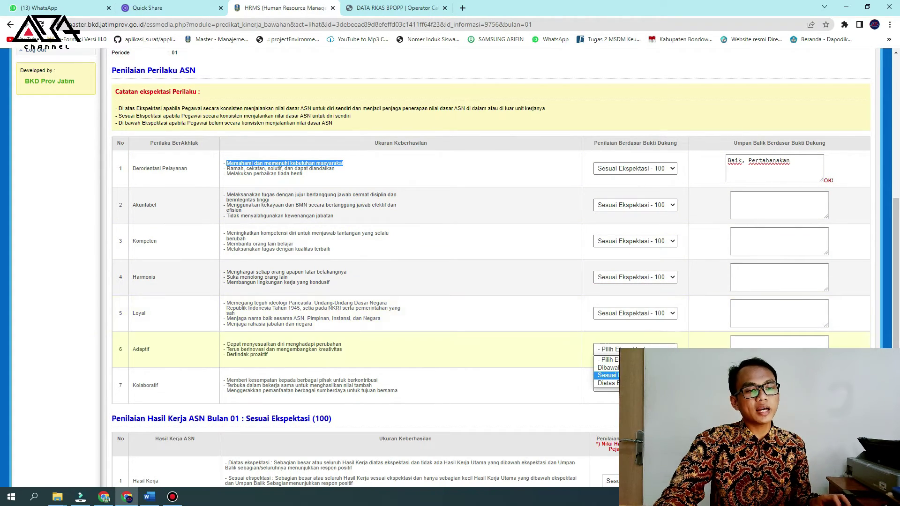
left_click(661, 375)
left_click(663, 385)
left_click(664, 411)
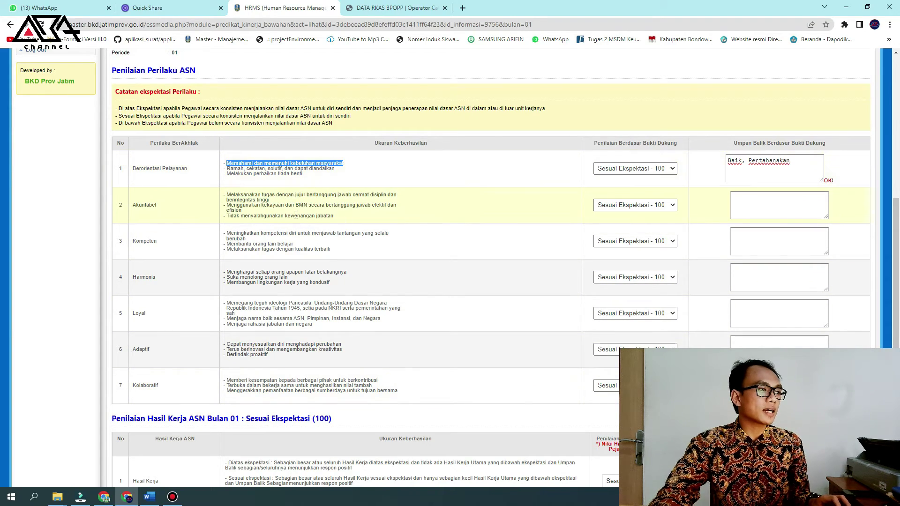
- Enter the Akuntabel feedback "Baik, Melaksanakan tugas dengan jujur bertanggung jawab cermat disiplin dan berintegritas tinggi", reusing the success criterion's text
left_click(849, 204)
key("Tab")
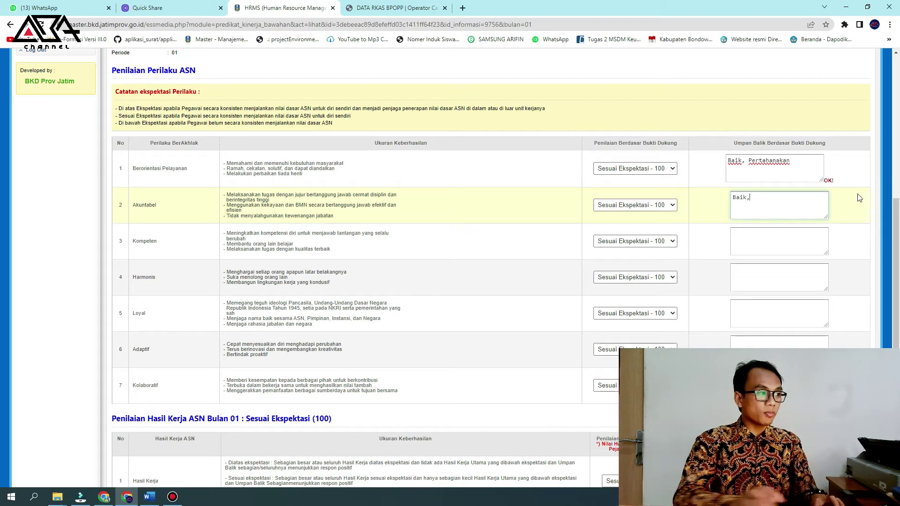
left_click(271, 202)
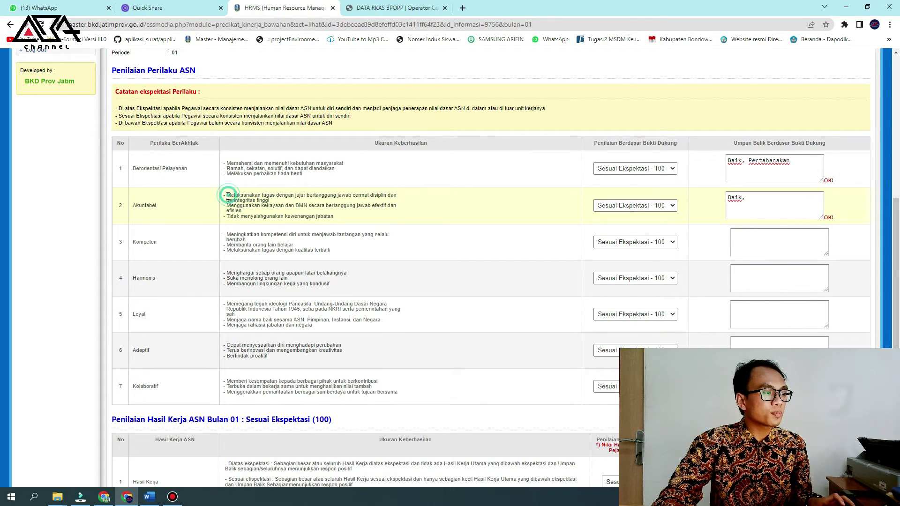
triple_click(265, 197)
key("ctrl+c")
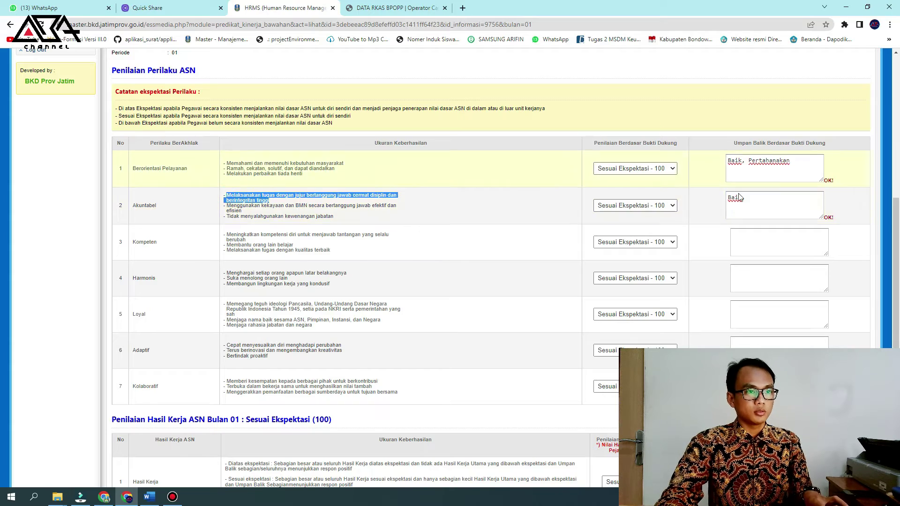
left_click(757, 205)
key("ctrl+v")
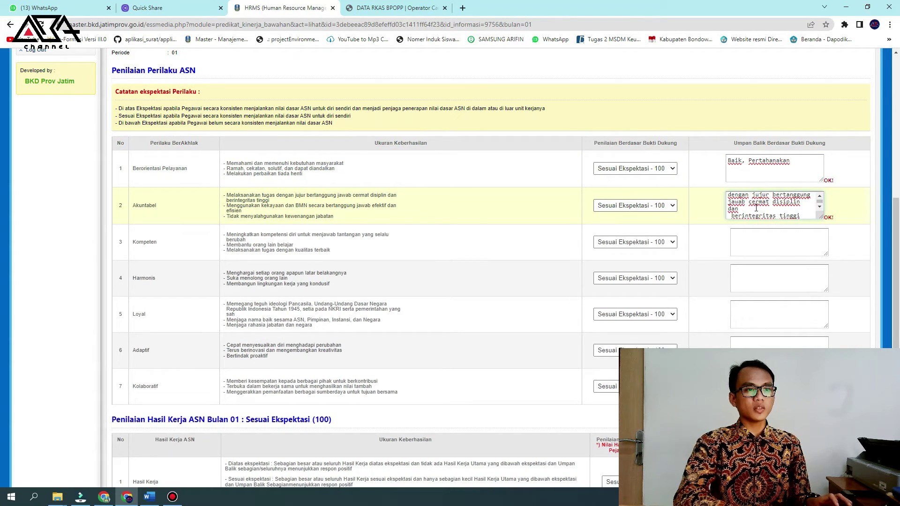
key("BackSpace")
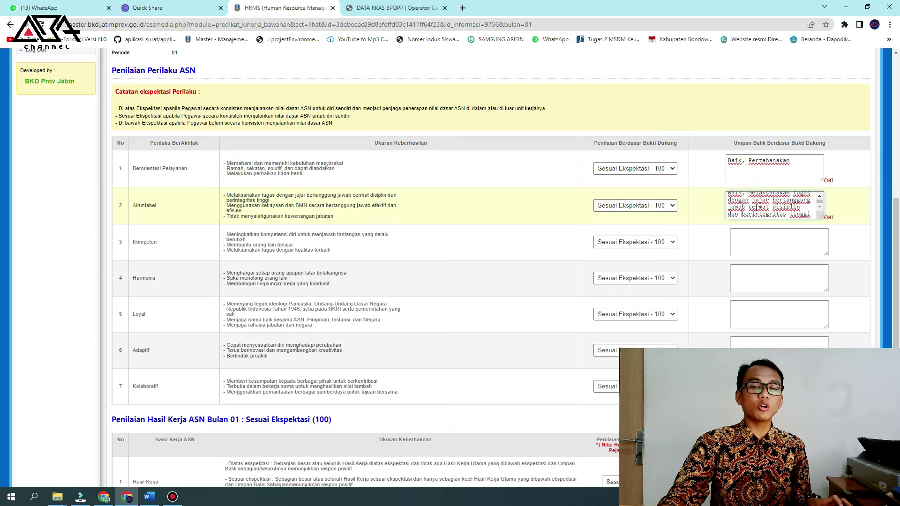
- Enter the feedback "Baik, Tetap pertahankan" for Kompeten, Harmonis, Loyal, Adaptif and Kolaboratif
left_click(748, 244)
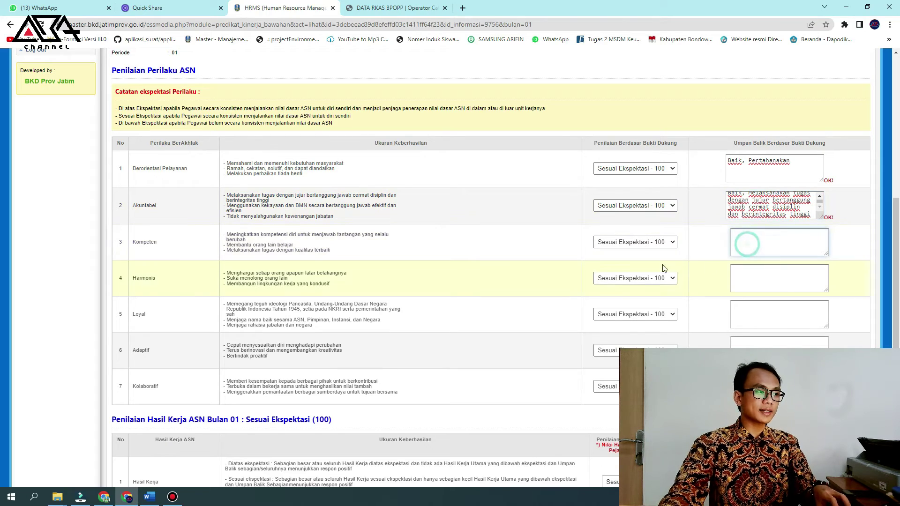
type("Baik, Tetap pertahan")
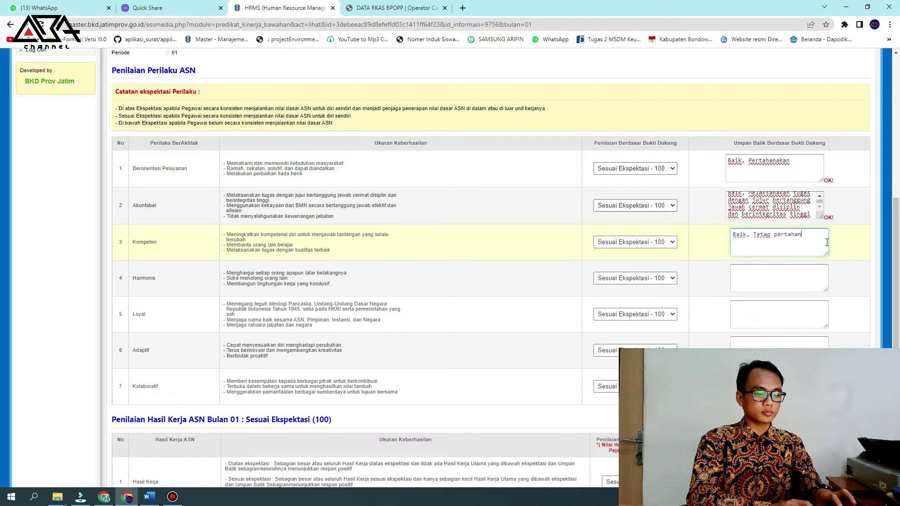
key("ctrl+a")
key("ctrl+c")
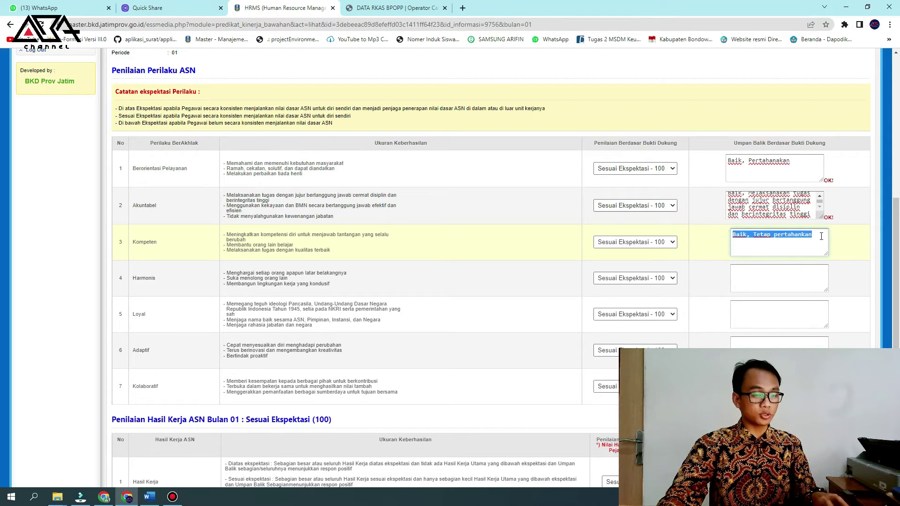
left_click(799, 280)
key("ctrl+v")
left_click(800, 308)
key("ctrl+v")
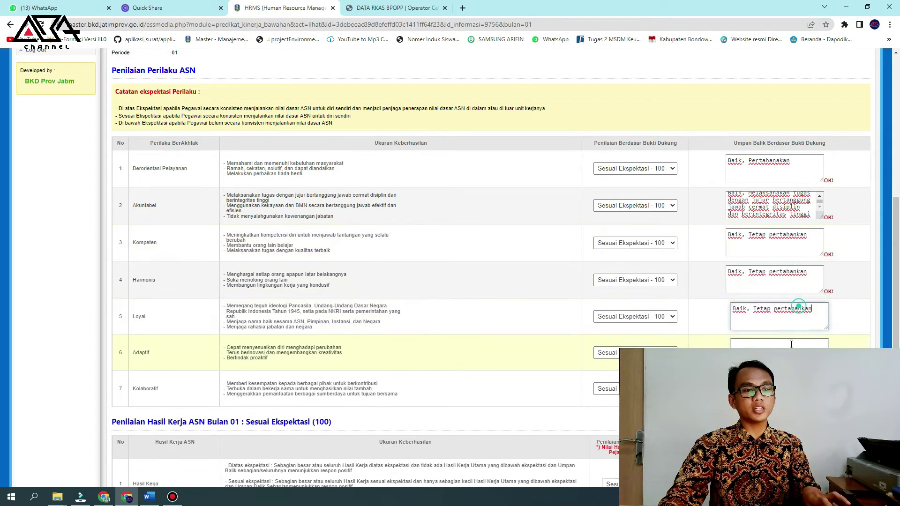
left_click(797, 345)
key("ctrl+v")
left_click(796, 385)
- Review the rating options for Hasil Kerja and choose Sesuai Ekspektasi
scroll(796, 385, "down", 3)
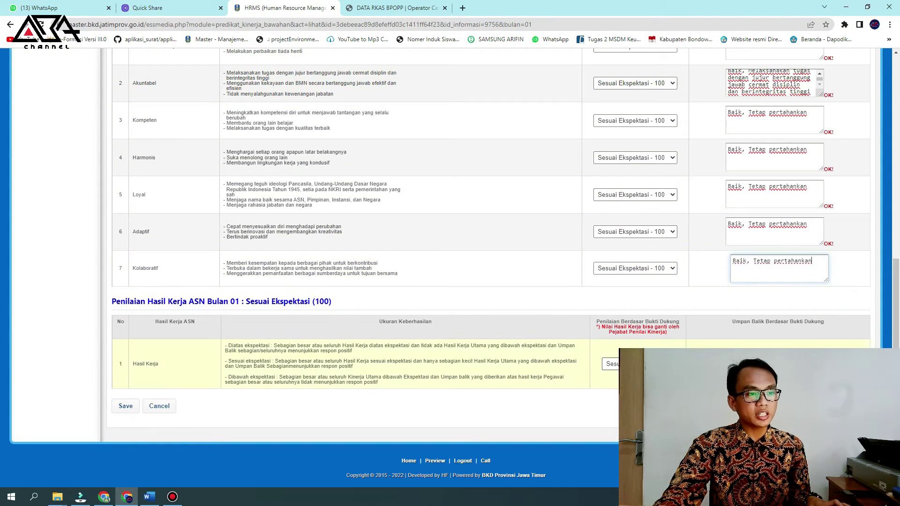
left_click(609, 364)
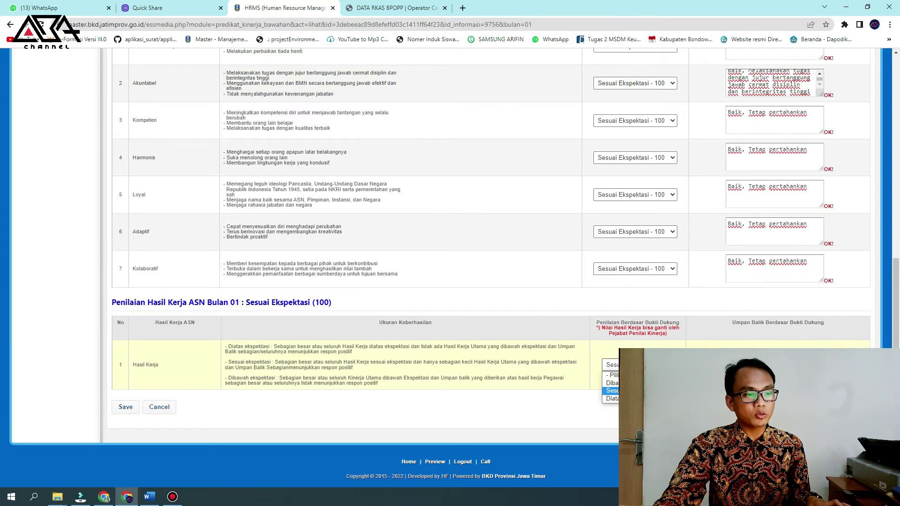
left_click(633, 391)
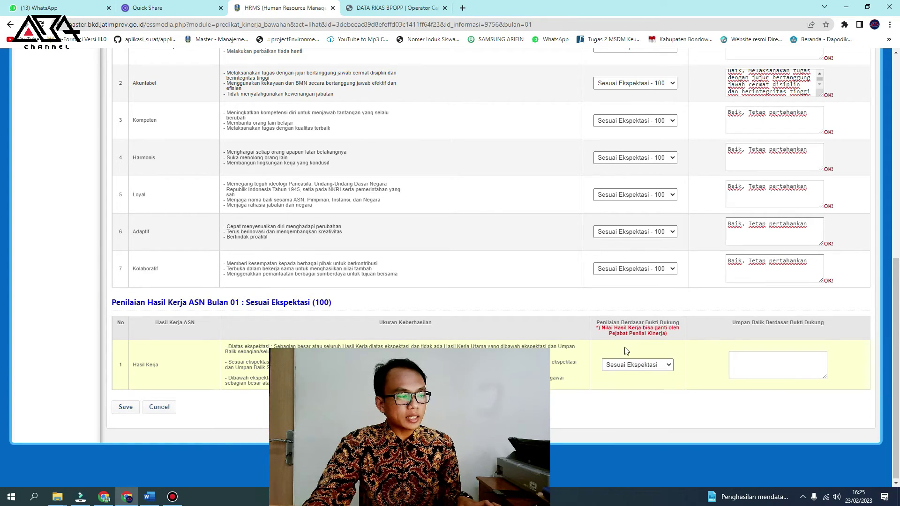
left_click(646, 365)
left_click(646, 365)
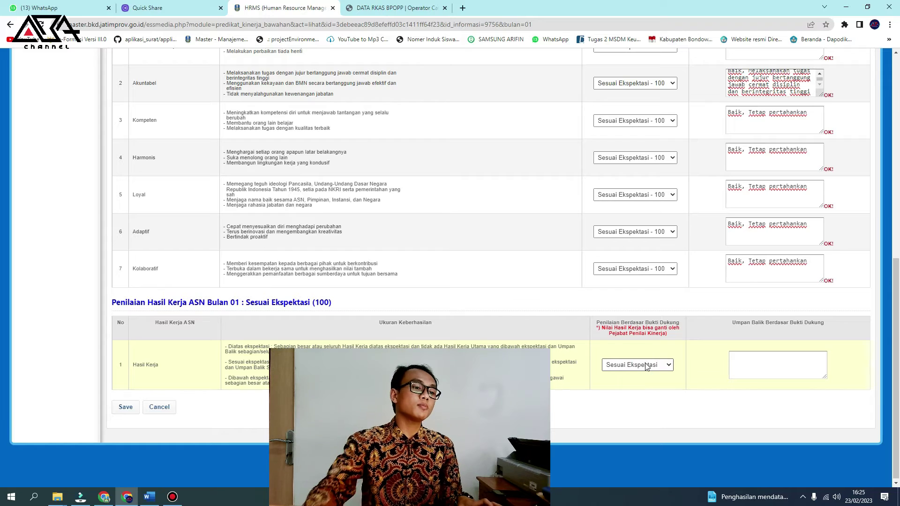
left_click(646, 365)
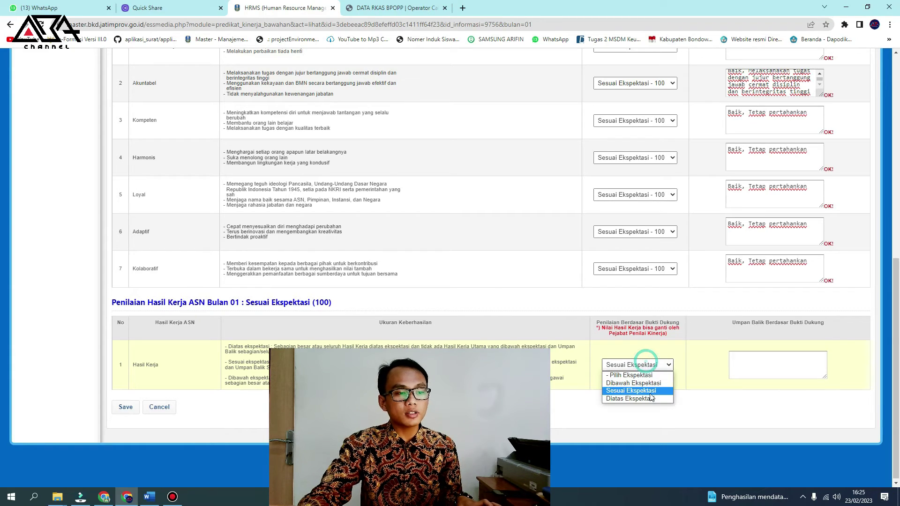
left_click(649, 393)
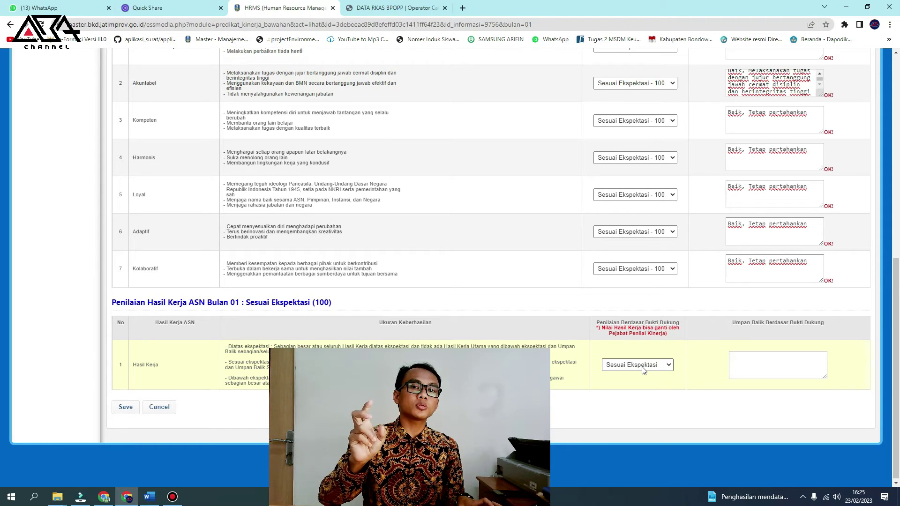
left_click(644, 371)
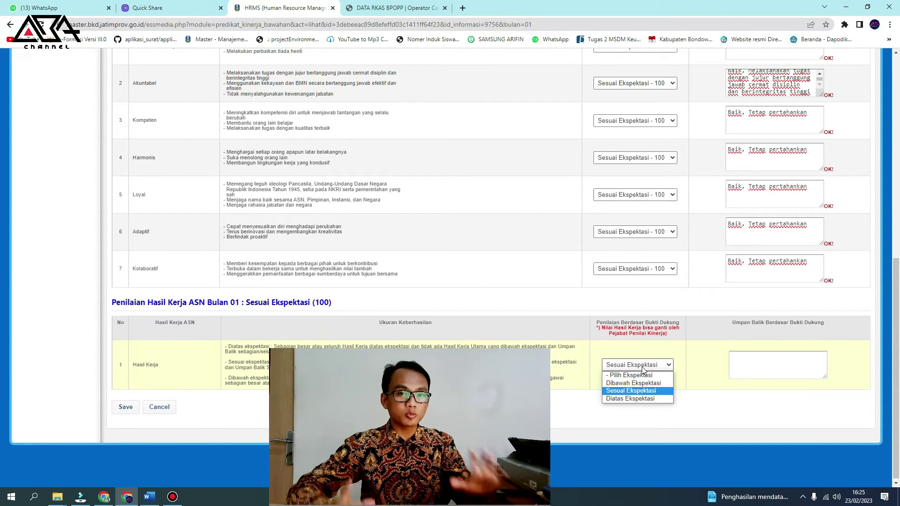
left_click(641, 391)
left_click(667, 365)
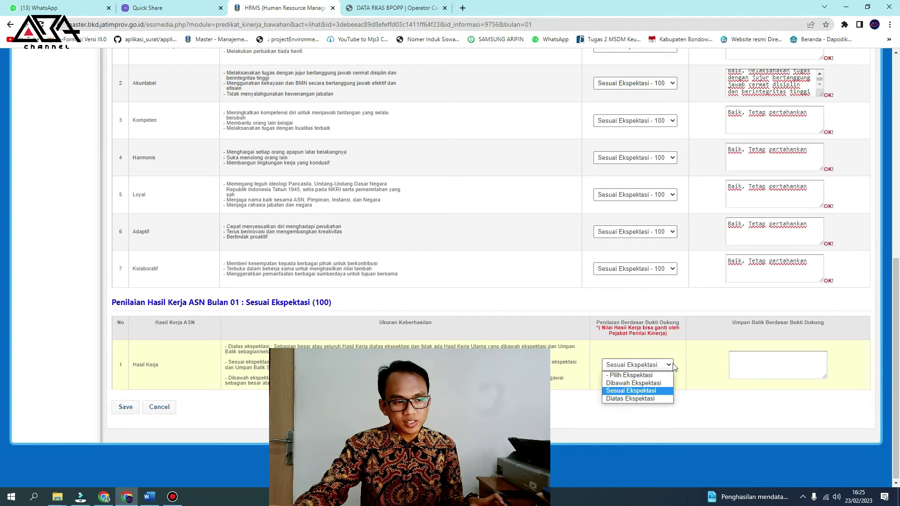
- Enter the Hasil Kerja feedback "Baik, Tetap pertahankan" and save the subordinate's Januari assessment
left_click(765, 368)
left_click(768, 275)
left_click(778, 367)
key("ctrl+v")
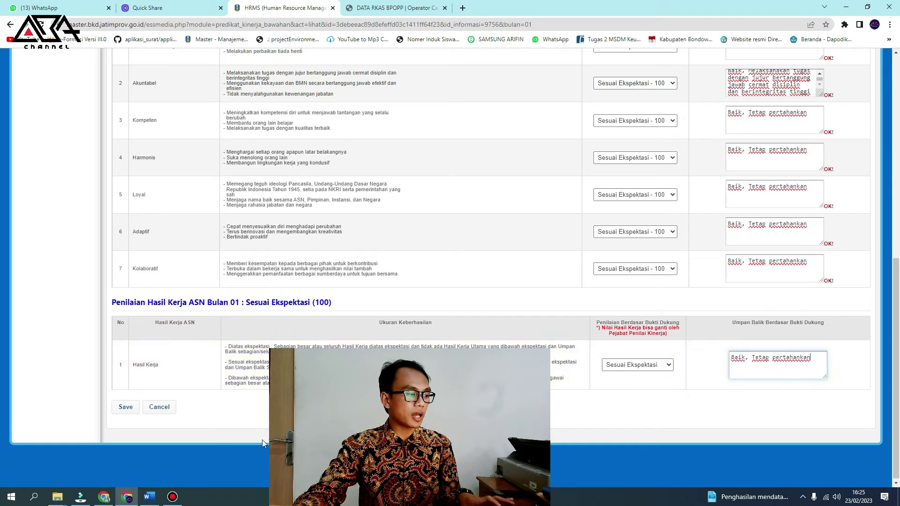
left_click(126, 407)
left_click(496, 78)
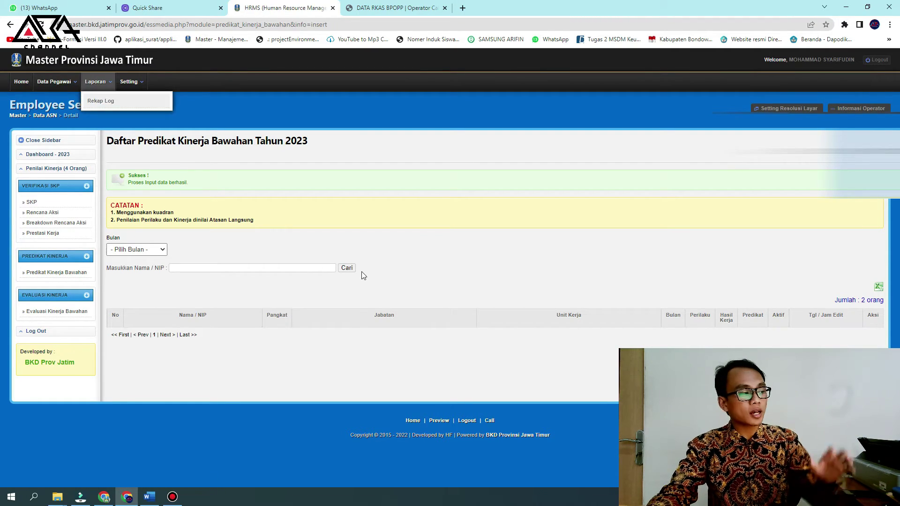
- View Evaluasi Kinerja Bawahan, and reload the Januari results in the employee's account to check the Predikat Kinerja assessment status
left_click(66, 311)
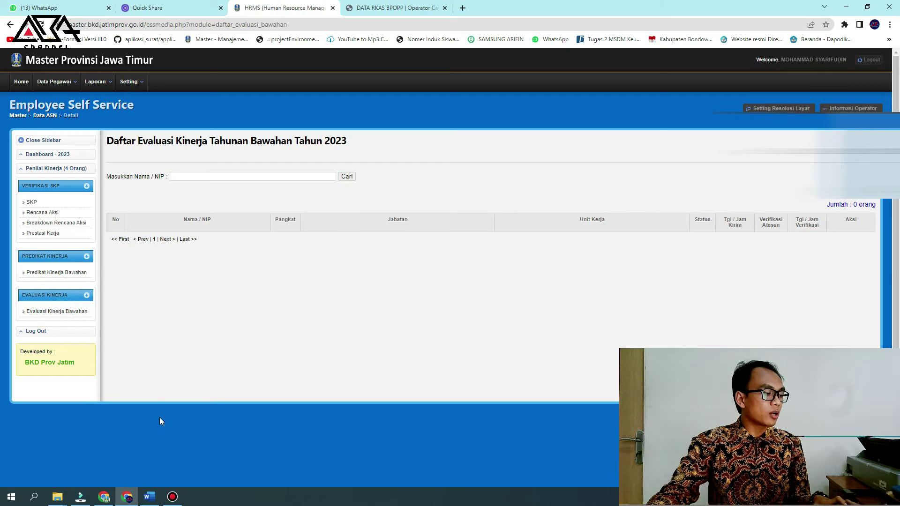
left_click(100, 497)
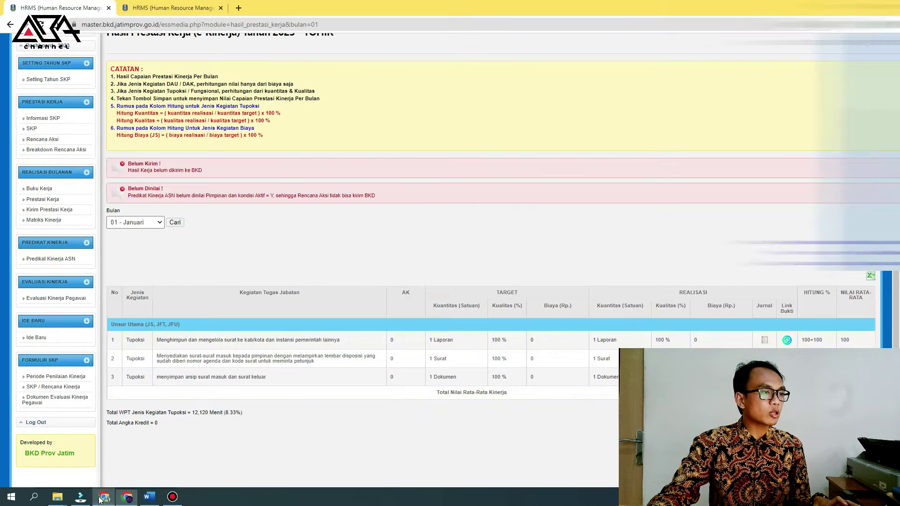
right_click(384, 103)
left_click(410, 135)
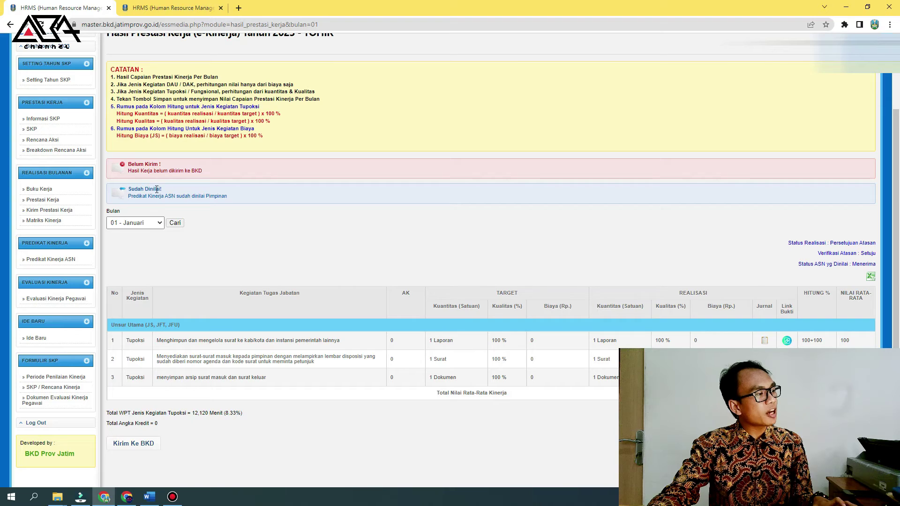
left_click_drag(125, 191, 228, 198)
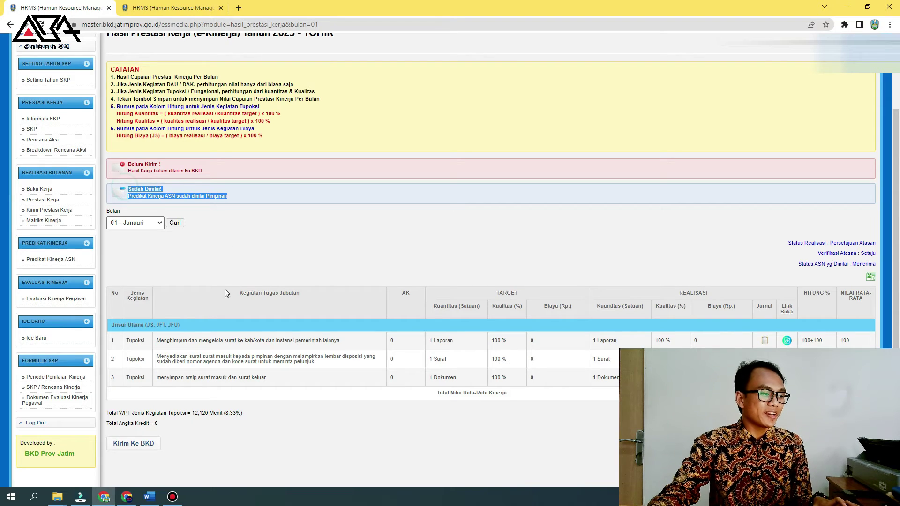